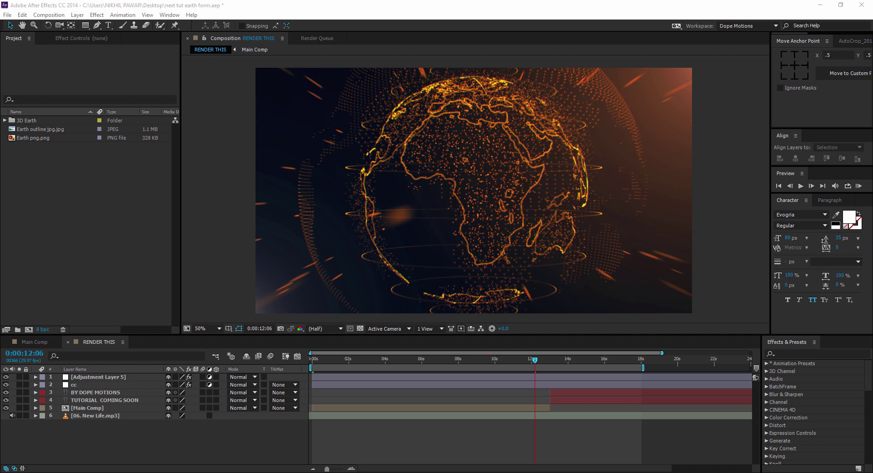
Create a 1280 × 720 composition named tutorial at 30 fps with a duration of 20 seconds.
click(86, 227)
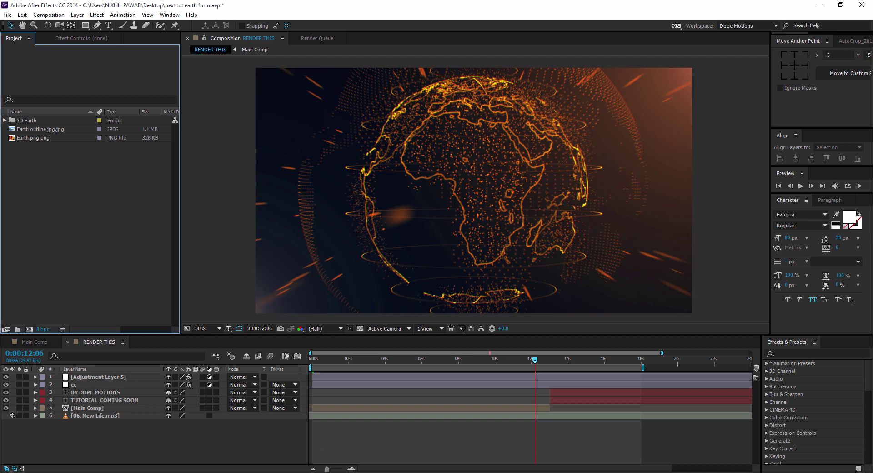
click(29, 330)
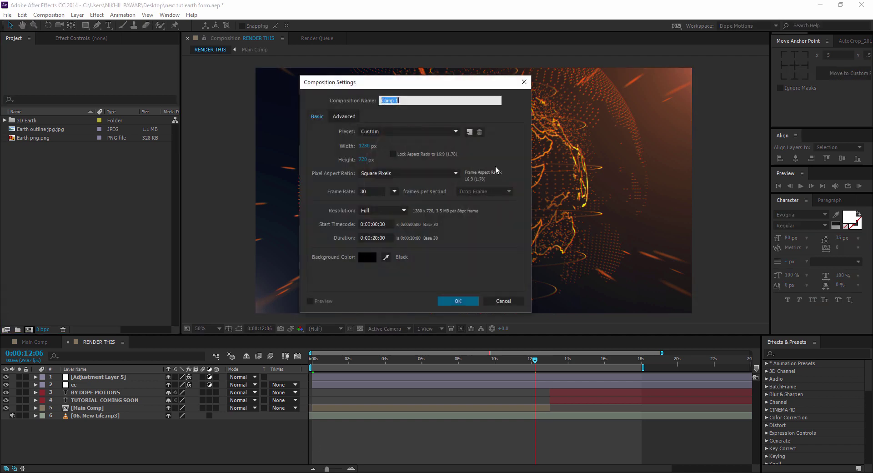
text(tutorial)
click(452, 301)
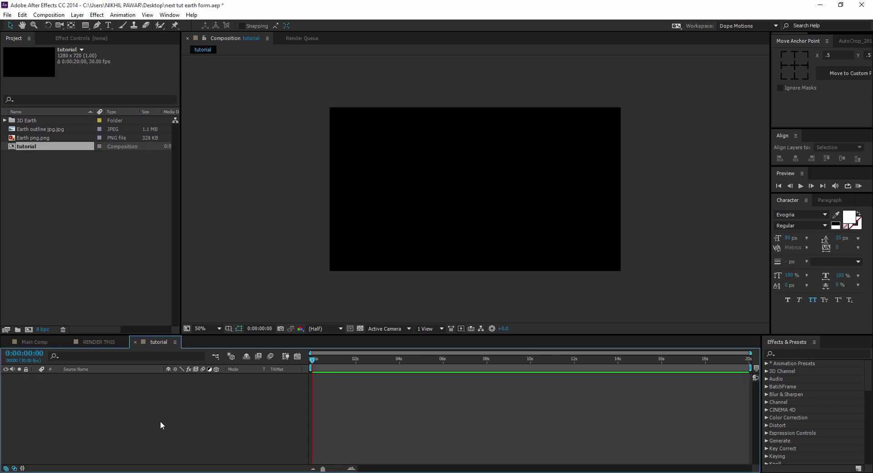
Add a black comp-size solid named form to the tutorial composition.
key(ctrl+y)
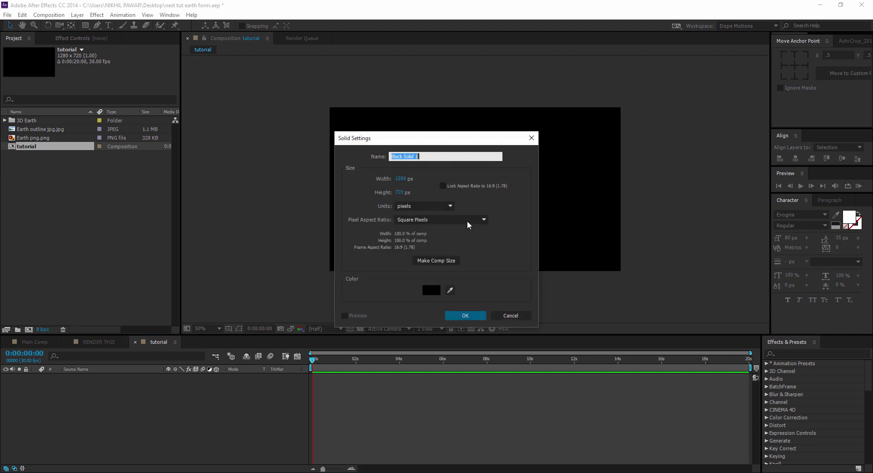
text(form)
click(461, 316)
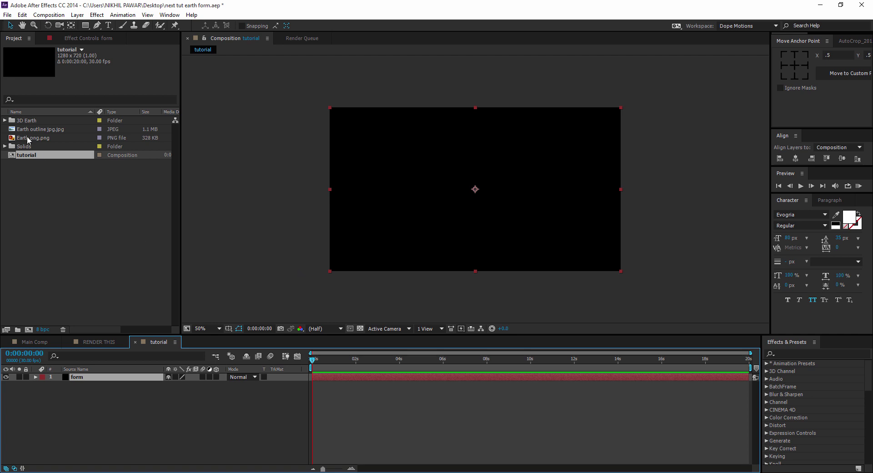
Place Earth png.png and Earth outline jpg.jpg in the composition, scale them to 20% and 25%, and move the outline aside to compare them.
drag(26, 136, 419, 190)
key(s)
drag(193, 385, 157, 384)
drag(41, 129, 448, 195)
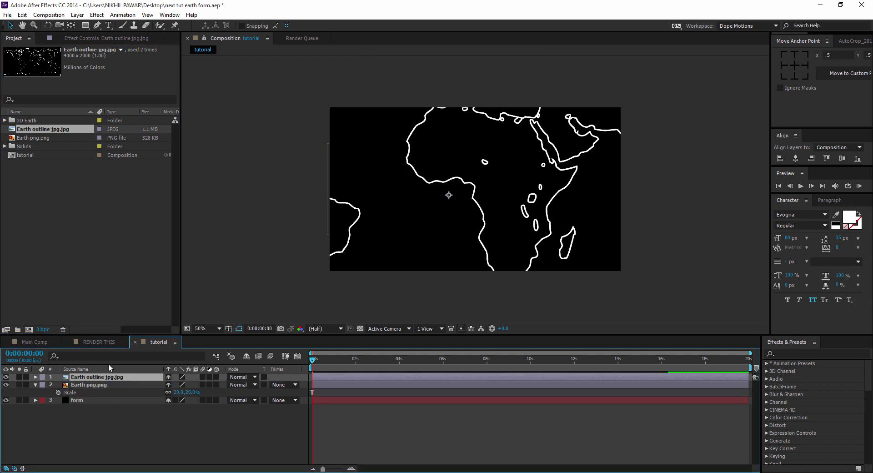
key(s)
mouse_move(190, 385)
mouse_down()
mouse_move(165, 395)
mouse_move(179, 387)
mouse_up()
drag(440, 235, 511, 260)
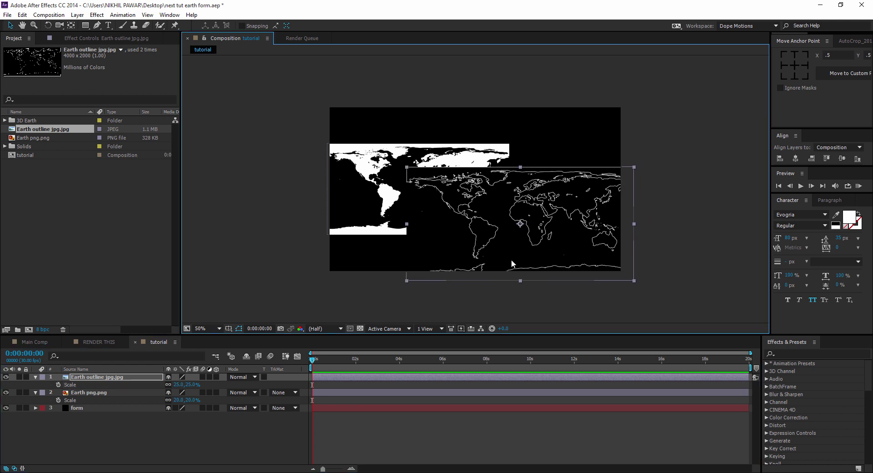
Delete both Earth image layers from the tutorial composition.
click(112, 392)
ctrl+click(109, 378)
key(Delete)
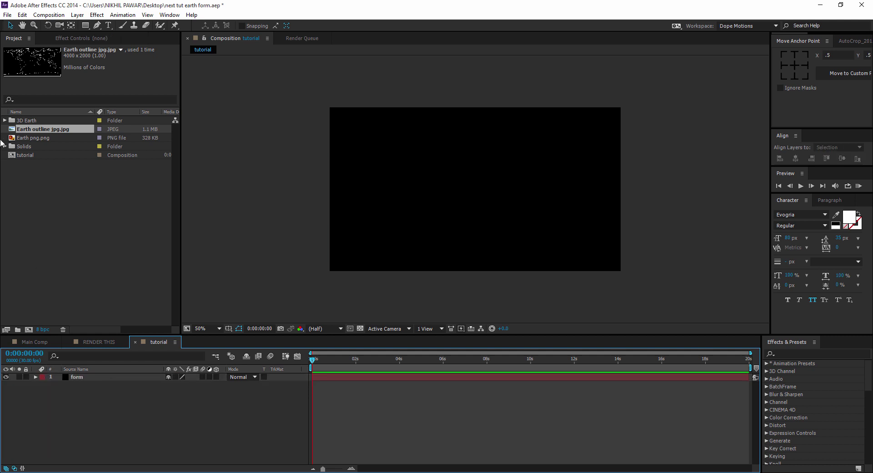
Add both Earth images as layers beneath the form solid and hide them.
ctrl+click(22, 137)
drag(22, 136, 65, 391)
drag(6, 385, 5, 392)
Apply the Trapcode Form effect to the form solid.
click(93, 377)
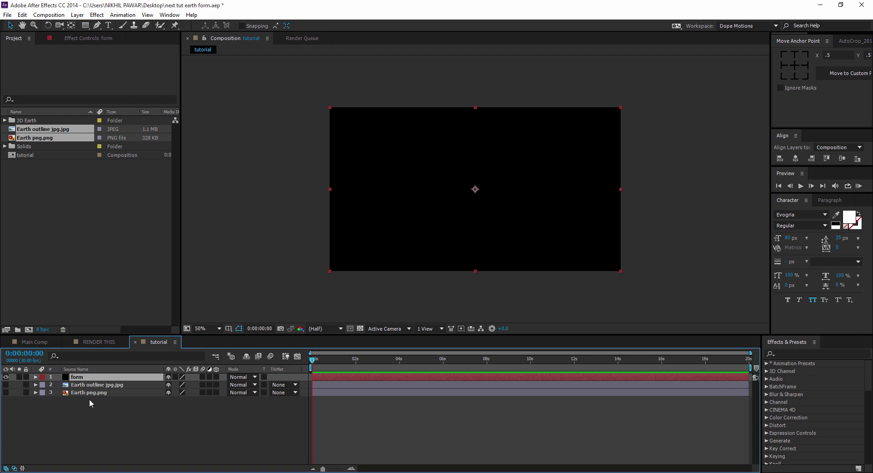
click(97, 14)
mouse_move(219, 465)
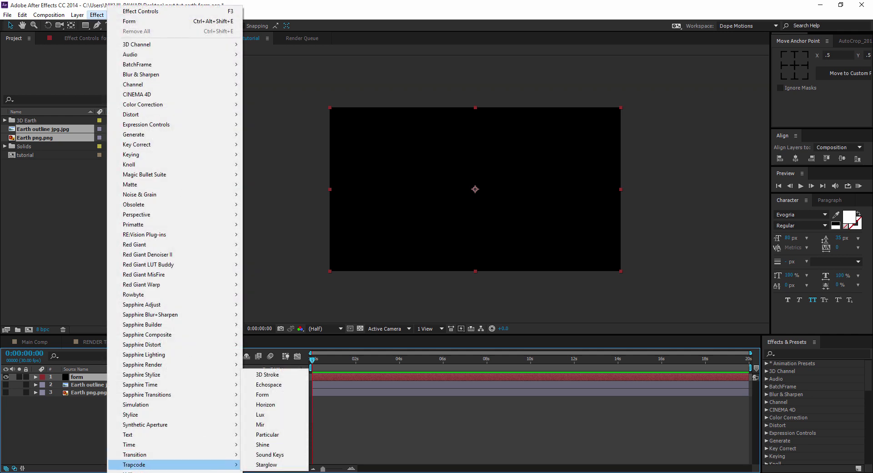
click(269, 395)
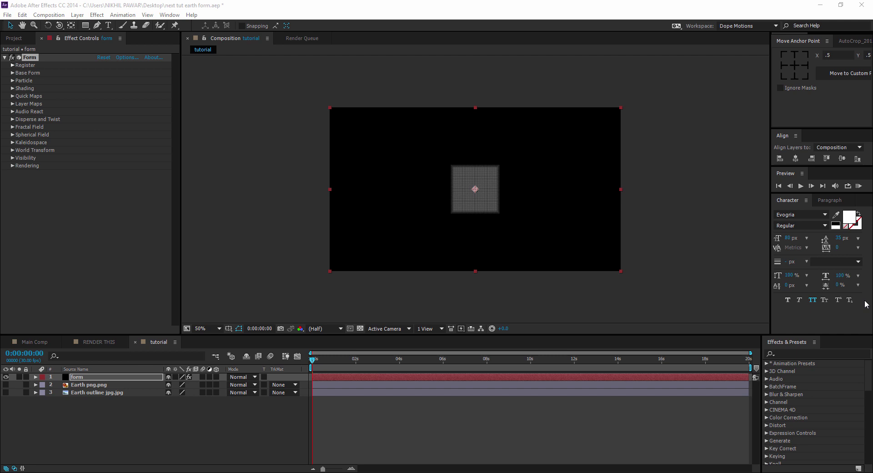
Add a camera with the default settings and orbit it slightly around the particle grid.
right_click(176, 432)
mouse_move(287, 337)
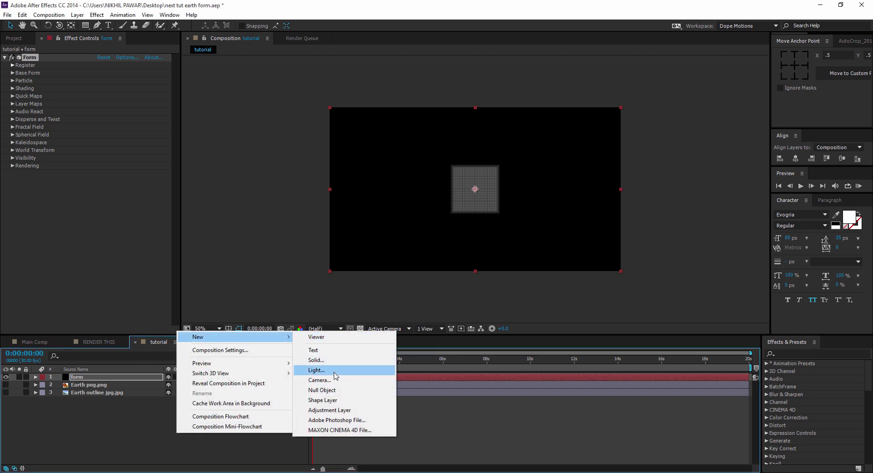
click(319, 379)
click(523, 333)
key(c)
drag(493, 190, 464, 186)
key(ctrl+shift+a)
Set the Form effect's base form to Sphere - Layered with 1 sphere layer.
click(79, 385)
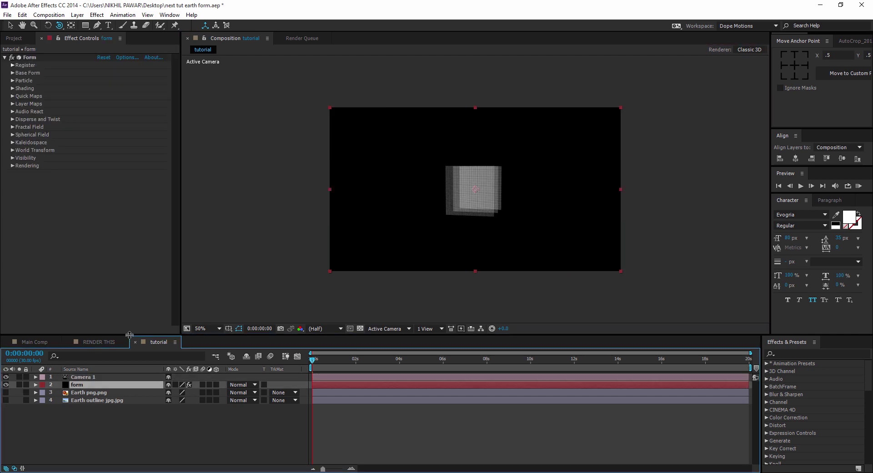
click(12, 74)
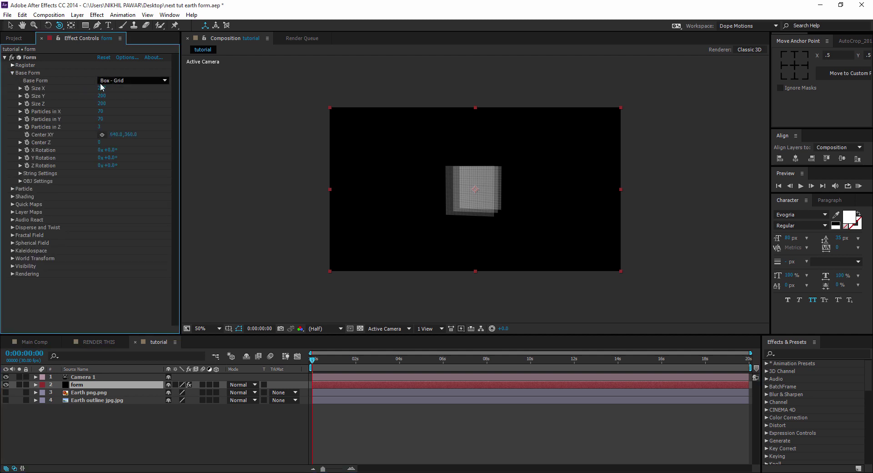
click(127, 80)
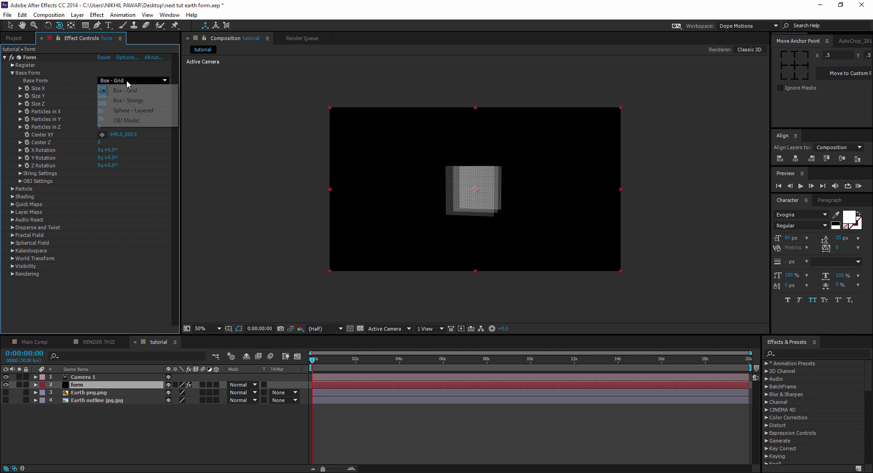
click(129, 110)
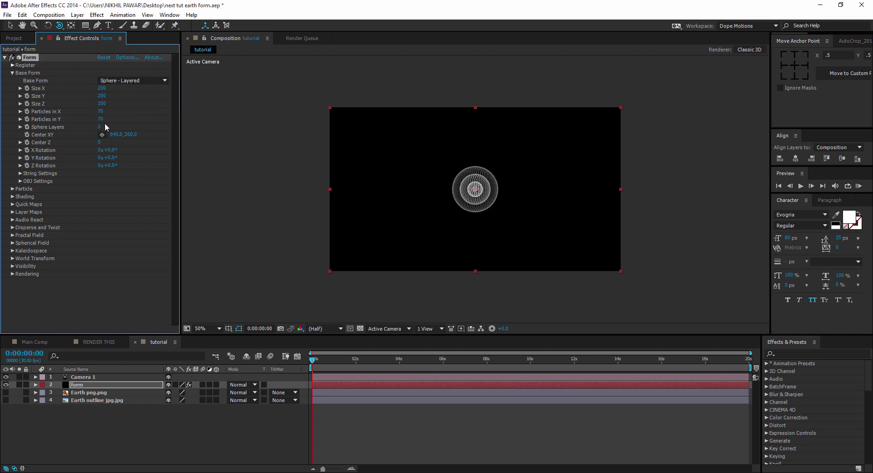
click(100, 127)
text(1)
key(Return)
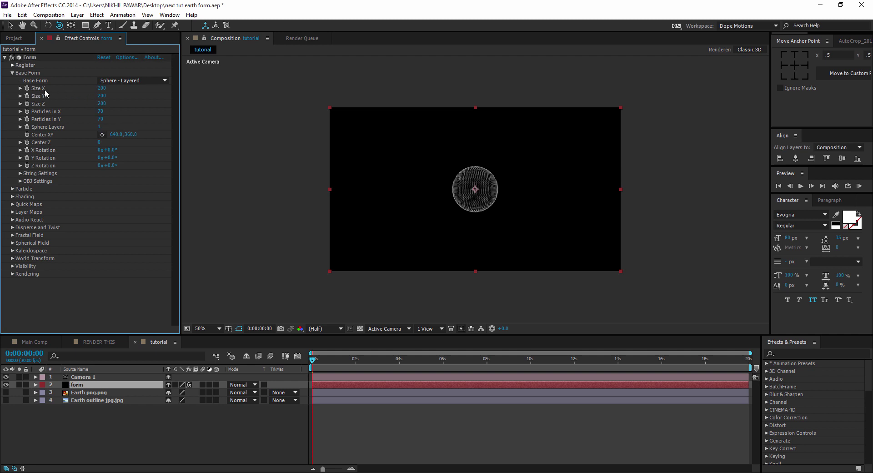
Set the base form's Size X, Size Y and Size Z to 600 each.
click(101, 88)
text(600)
key(Return)
click(102, 96)
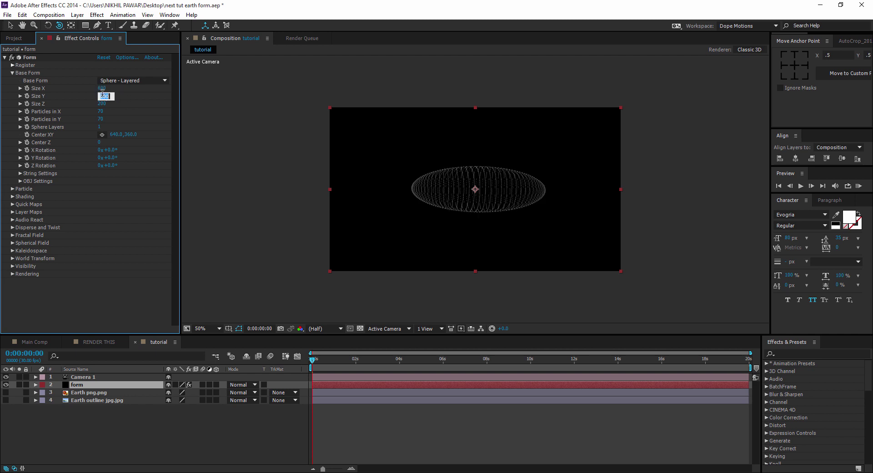
text(600)
key(Return)
click(103, 103)
text(600)
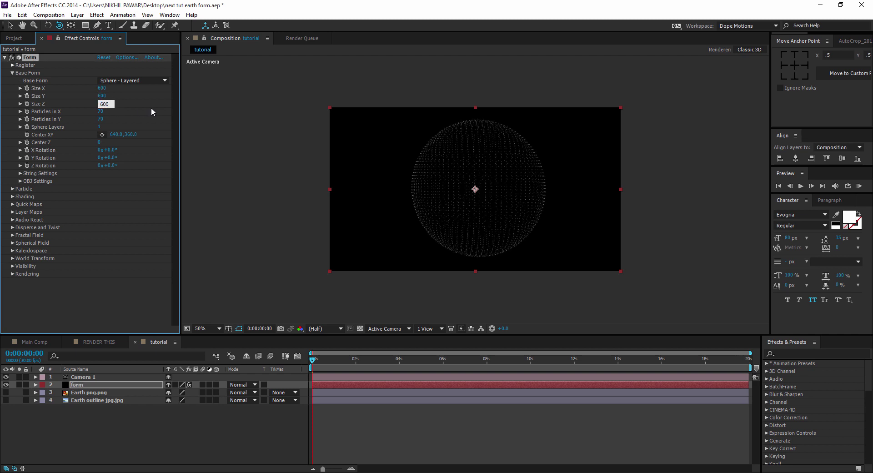
key(Return)
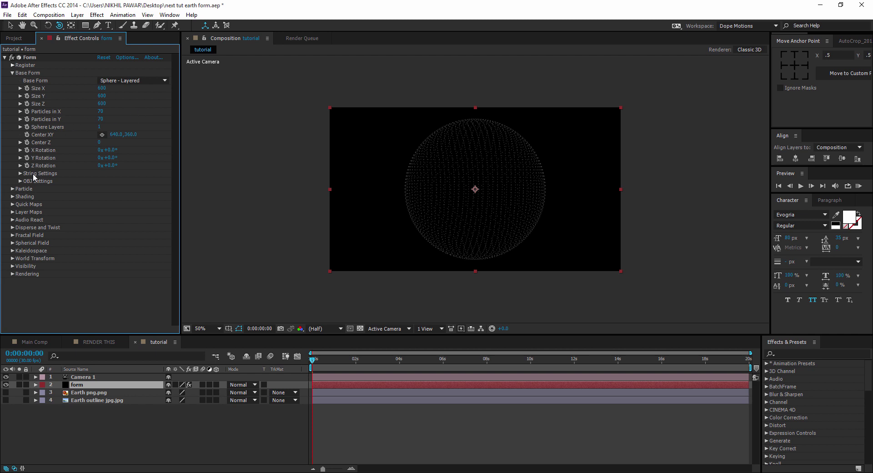
Assign Earth png.png as the Size layer map and orbit the camera around the globe.
click(12, 212)
click(20, 235)
click(129, 243)
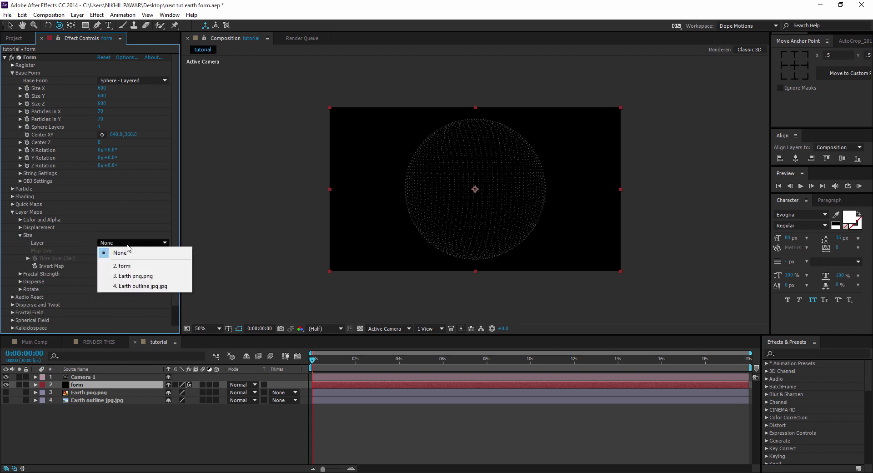
click(138, 276)
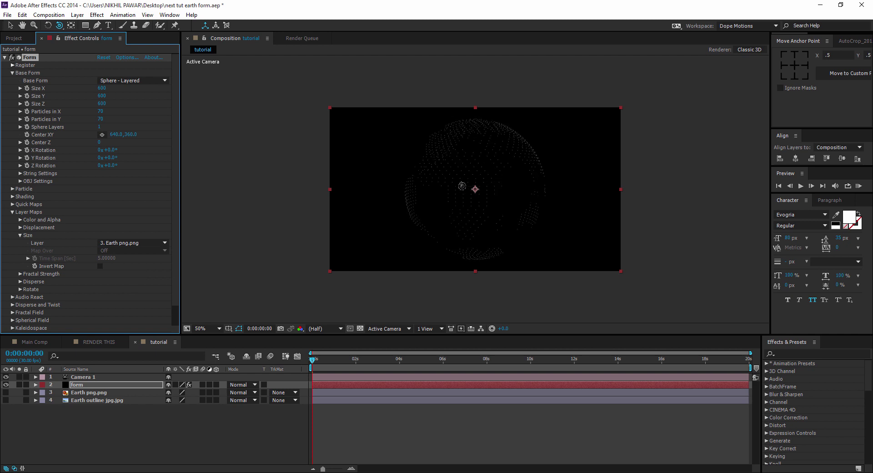
click(522, 188)
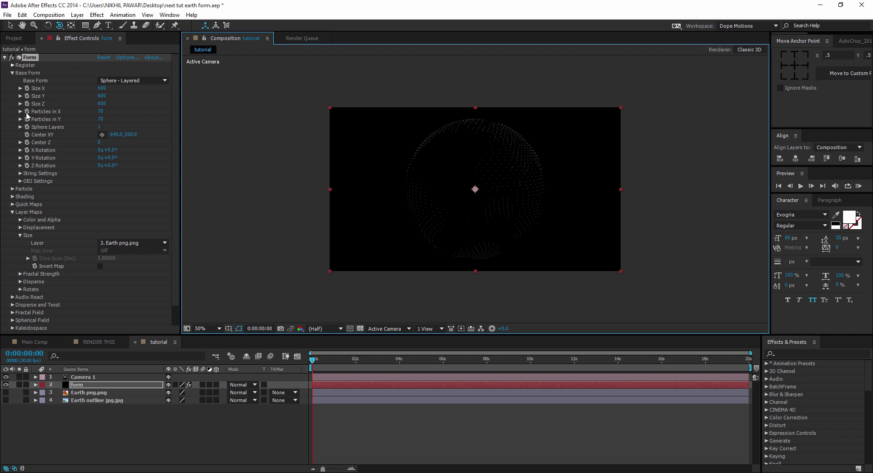
Set the base form's Particles in X and Particles in Y to 200.
drag(101, 112, 137, 121)
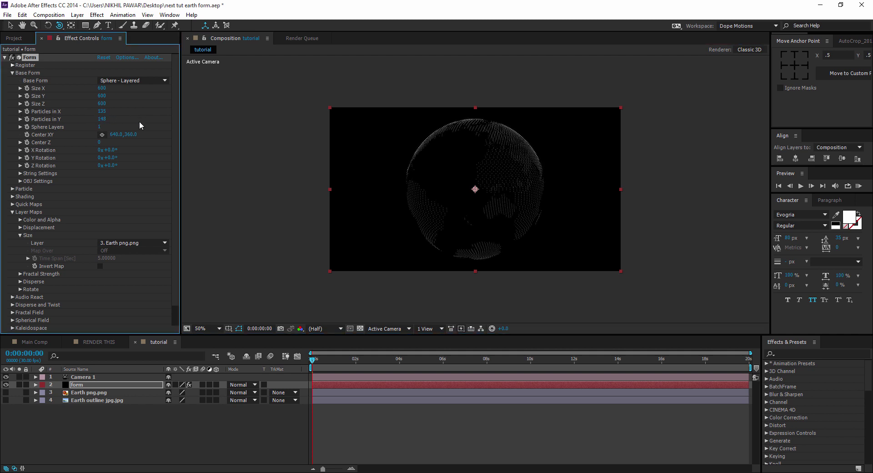
click(102, 111)
text(200)
key(Tab)
text(200)
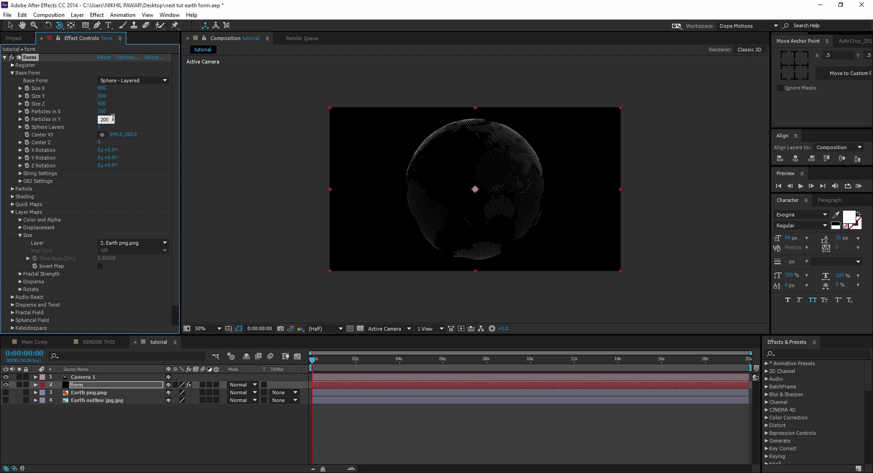
click(124, 119)
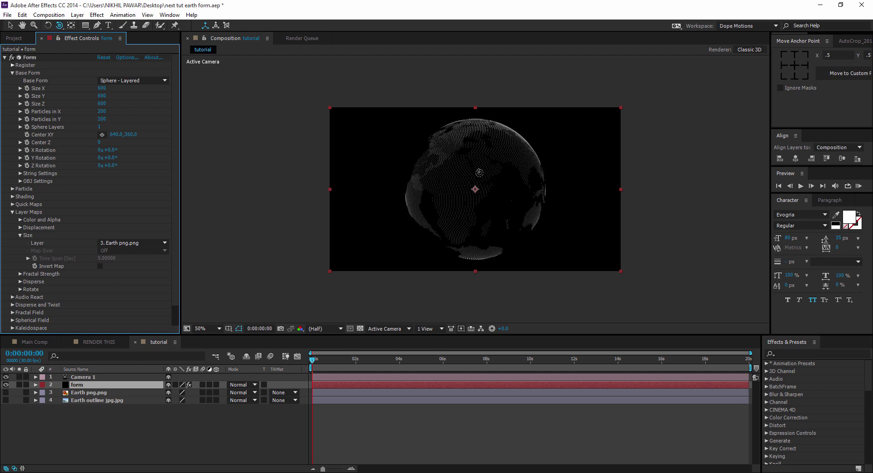
Examine the globe's particles up close at 200% magnification, then return to the 50% view.
key(period)
key(period)
key(period)
key(period)
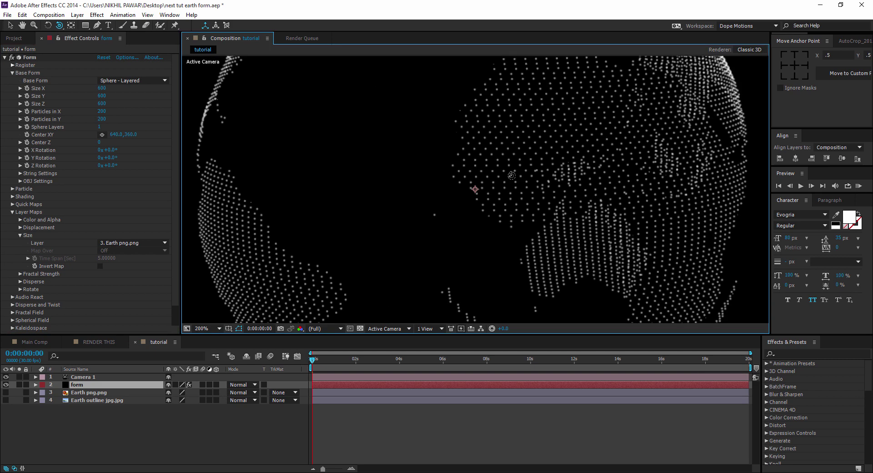
key(comma)
key(comma)
key(comma)
key(comma)
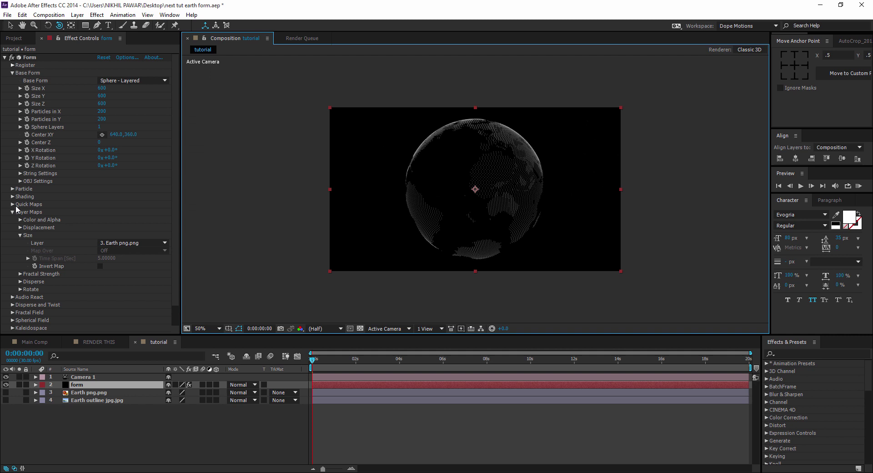
Reduce the Form particle size, trying 0.8 first and settling on 0.7.
click(13, 189)
click(100, 228)
text(.8)
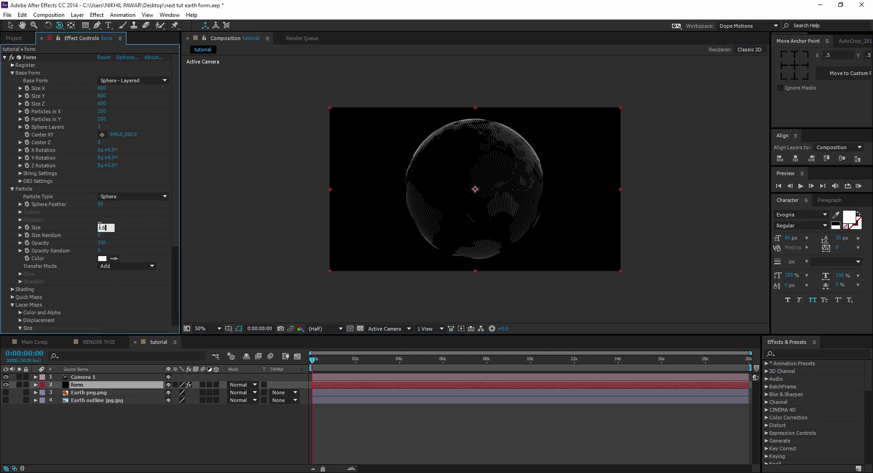
click(157, 241)
key(period)
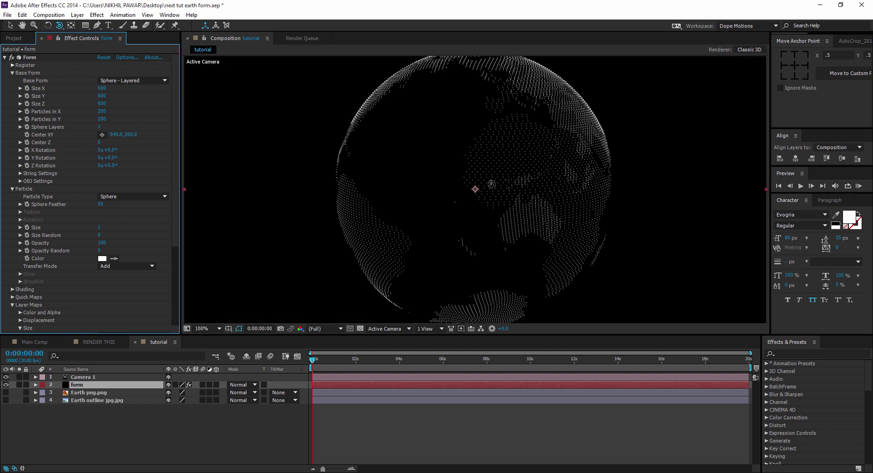
click(99, 229)
text(.7)
key(Return)
key(comma)
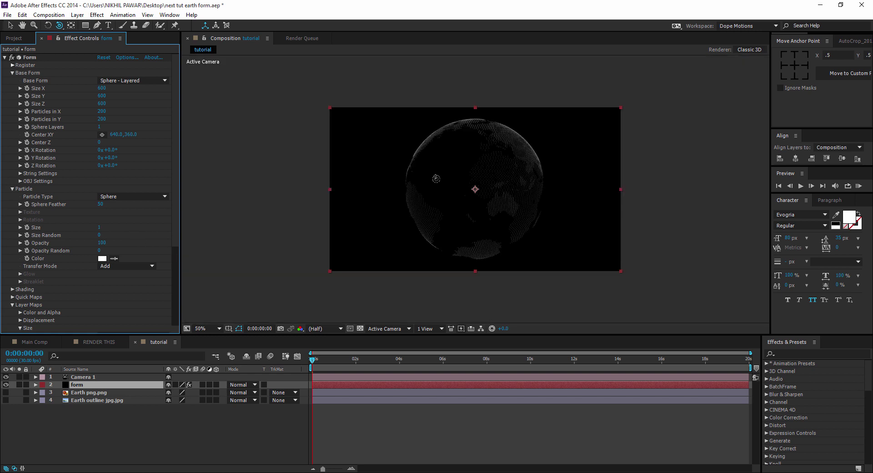
Collapse the effect's open property groups and rename the Form effect land.
click(12, 189)
click(11, 74)
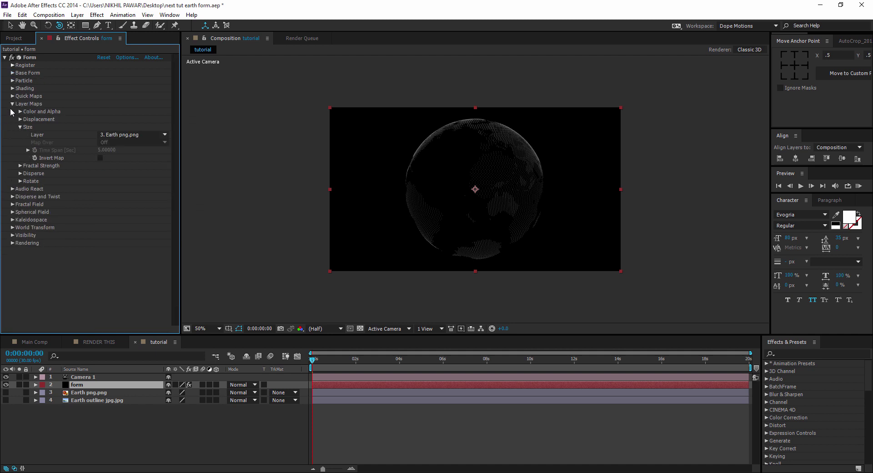
click(12, 104)
click(39, 58)
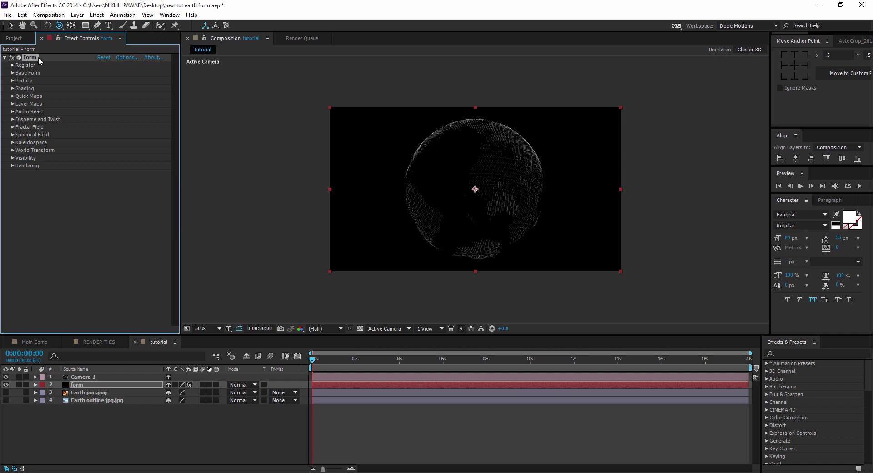
key(Return)
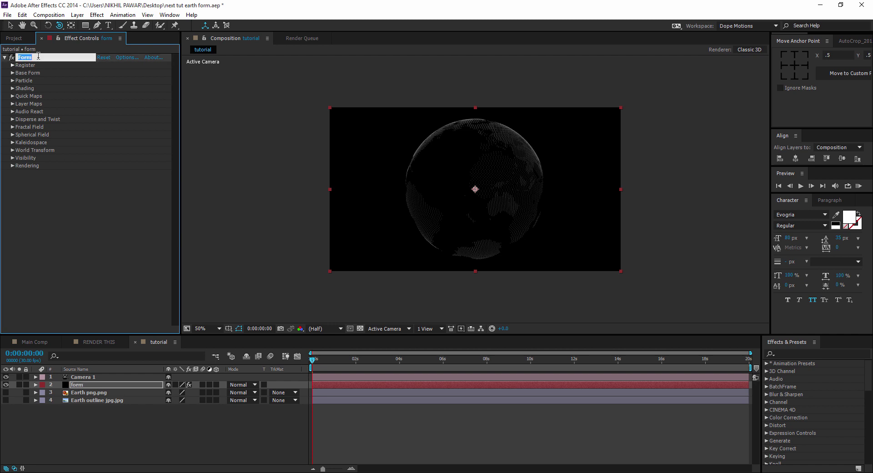
text(land)
Set the land effect's rendering transfer mode to Normal.
click(12, 166)
click(139, 181)
click(124, 200)
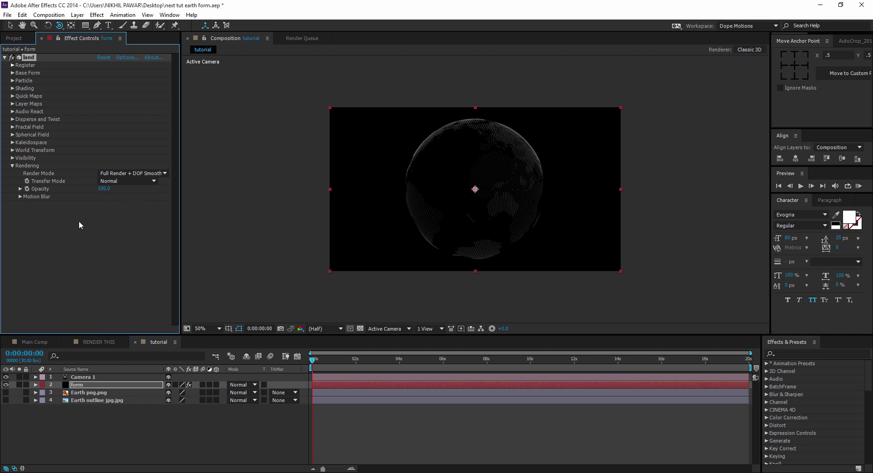
Duplicate the land effect and set the copy's Size layer map to Earth outline jpg.jpg.
click(30, 59)
key(ctrl+d)
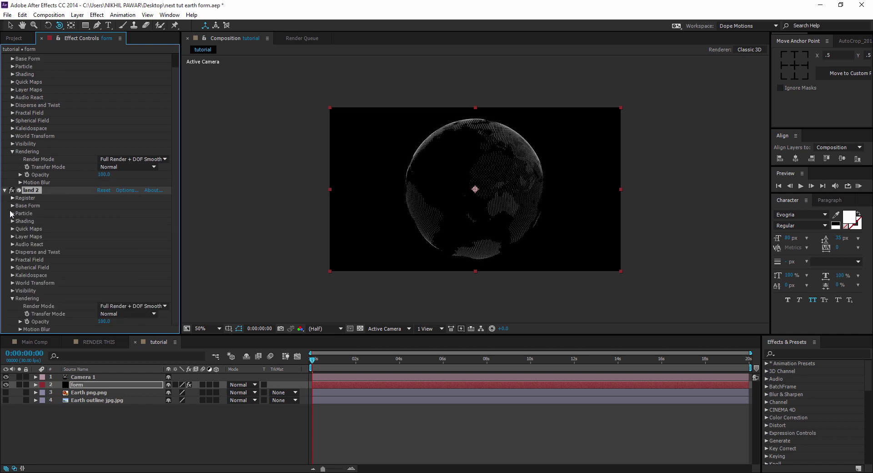
click(13, 299)
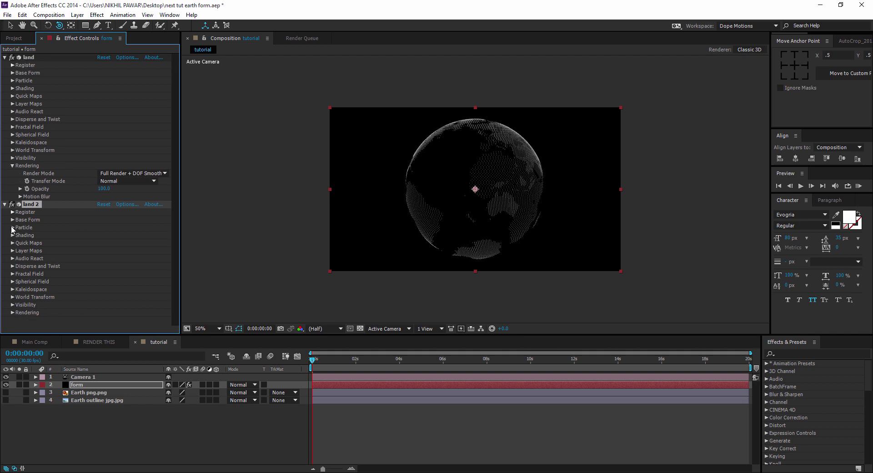
click(12, 251)
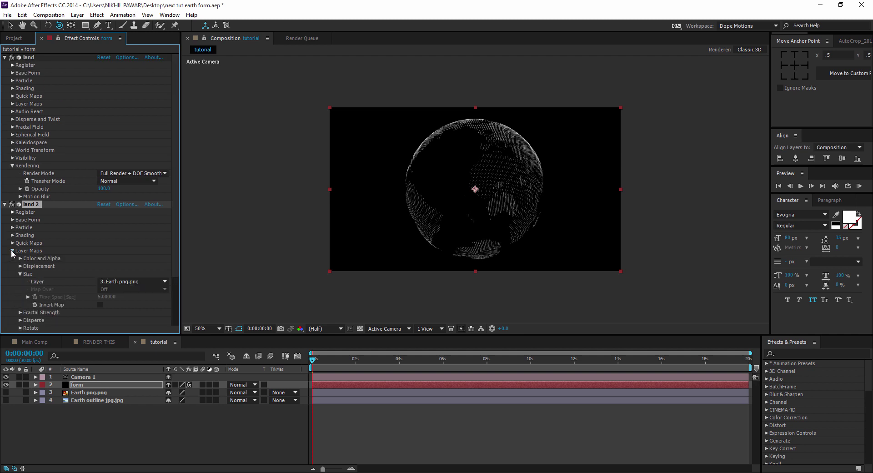
click(133, 280)
click(146, 323)
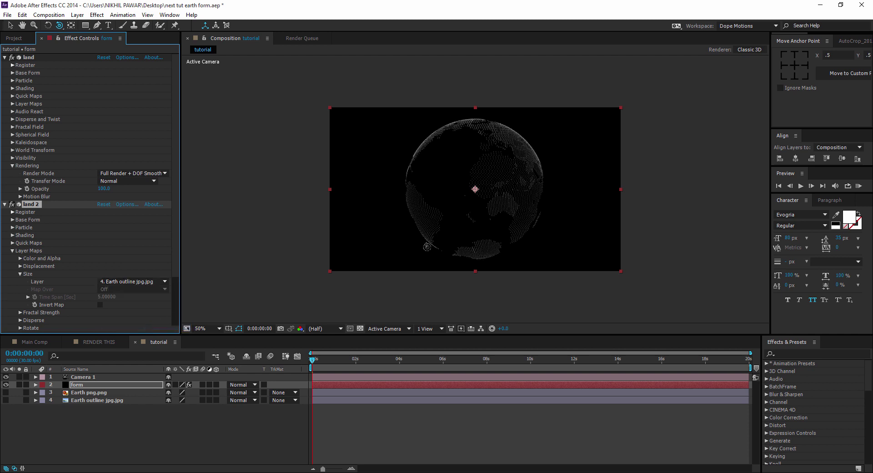
key(period)
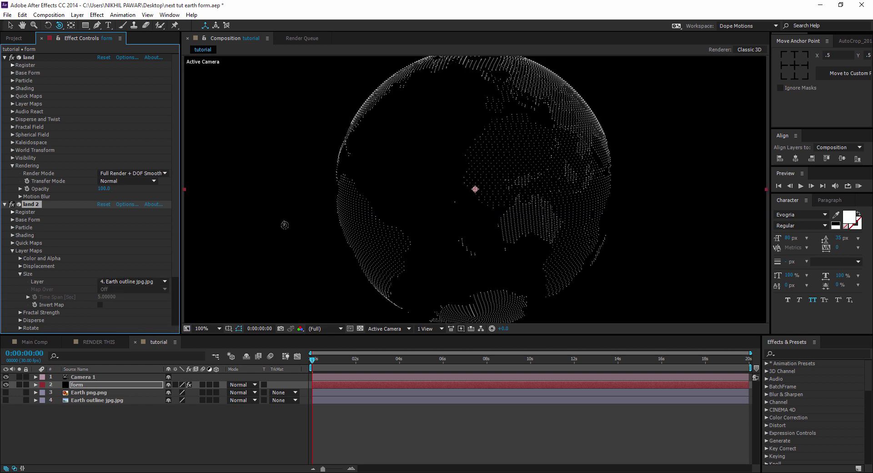
Set the duplicated effect's base form to 600 particles in both X and Y.
click(13, 250)
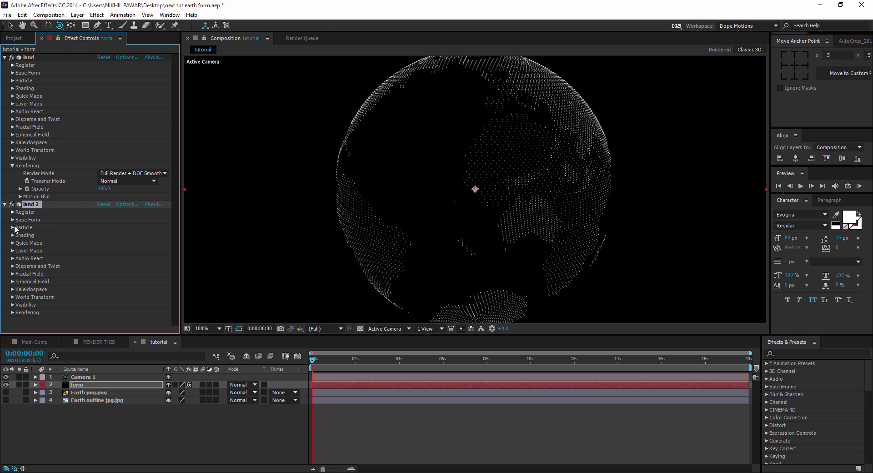
click(13, 228)
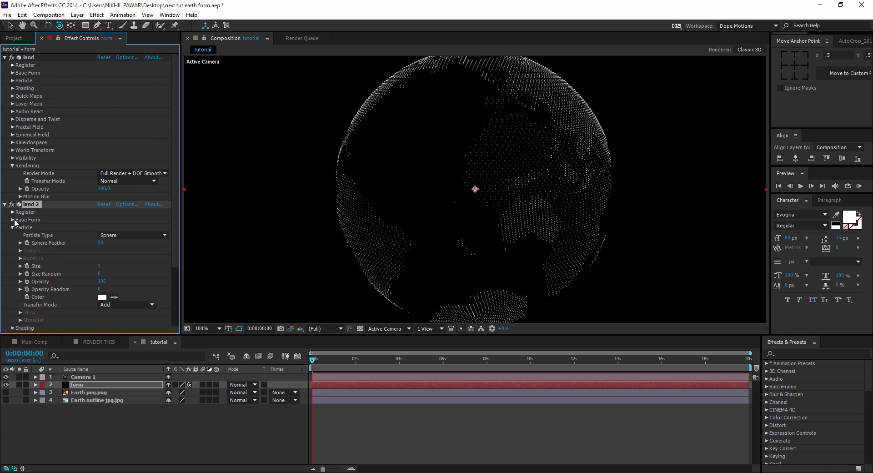
click(13, 219)
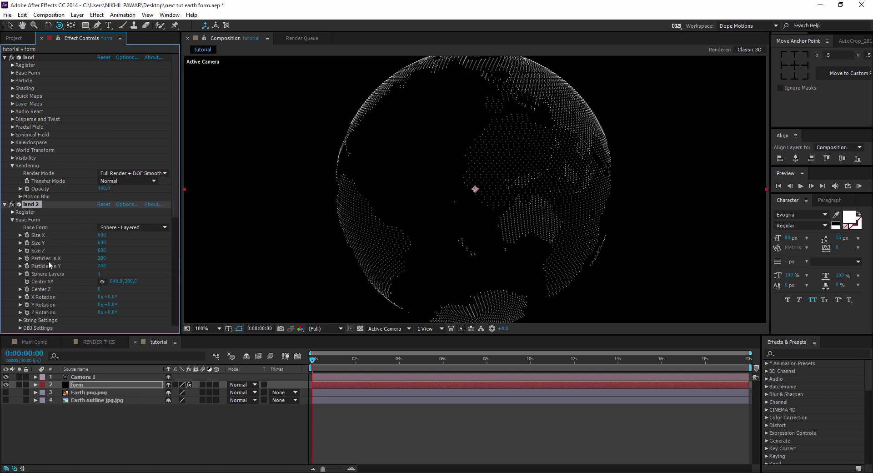
mouse_move(101, 258)
mouse_down()
mouse_move(146, 258)
mouse_move(121, 258)
mouse_move(142, 266)
mouse_move(110, 261)
mouse_up()
click(103, 258)
text(600)
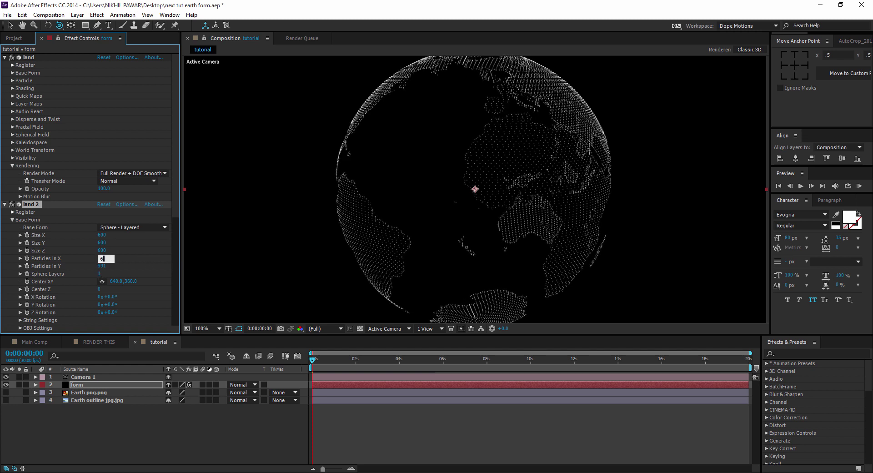
click(103, 266)
text(600)
key(Return)
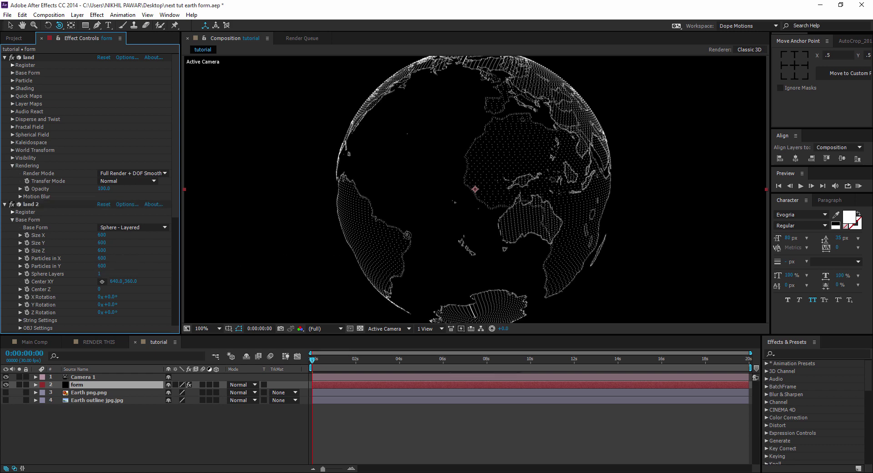
Set the land 2 effect's particle size to 0.8 and orbit the camera until Africa faces the front.
key(comma)
key(period)
scroll(113, 299, down, 3)
click(101, 305)
text(1.8)
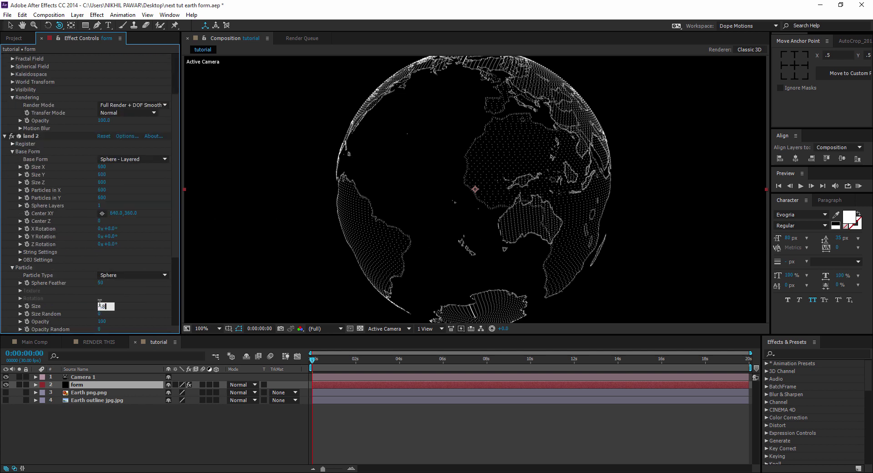
key(Return)
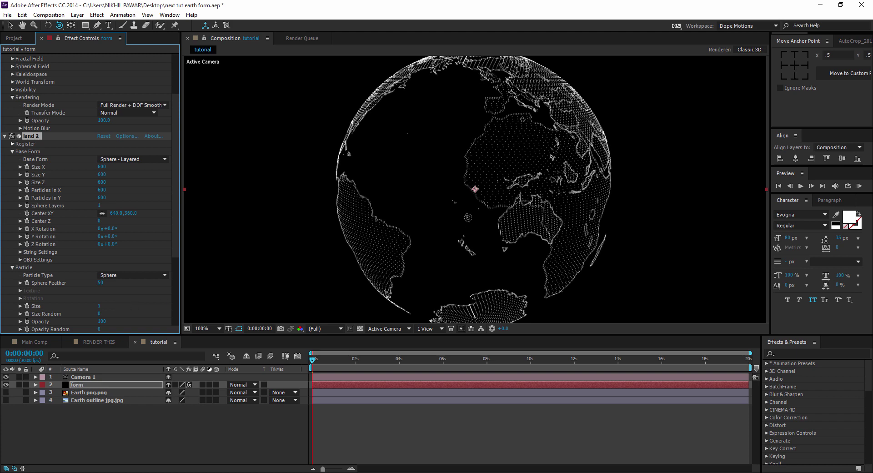
key(comma)
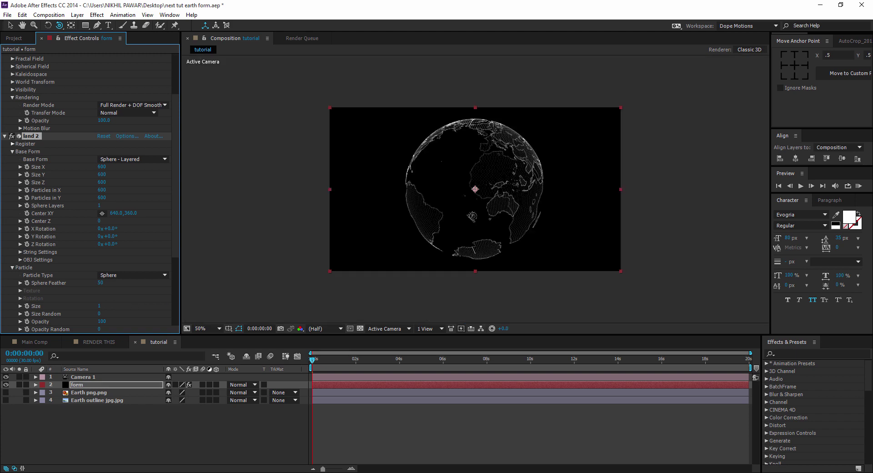
mouse_move(451, 175)
mouse_down()
mouse_move(425, 176)
mouse_move(539, 181)
mouse_move(453, 182)
mouse_move(445, 171)
mouse_move(463, 176)
mouse_move(460, 169)
mouse_up()
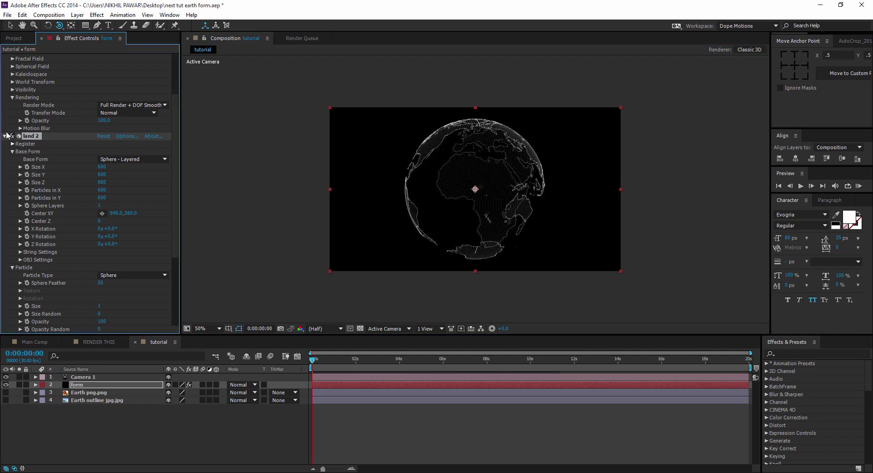
Collapse both Form effects and rename the land 2 effect outline.
scroll(5, 99, up, 3)
click(4, 58)
click(5, 65)
key(Return)
text(ou)
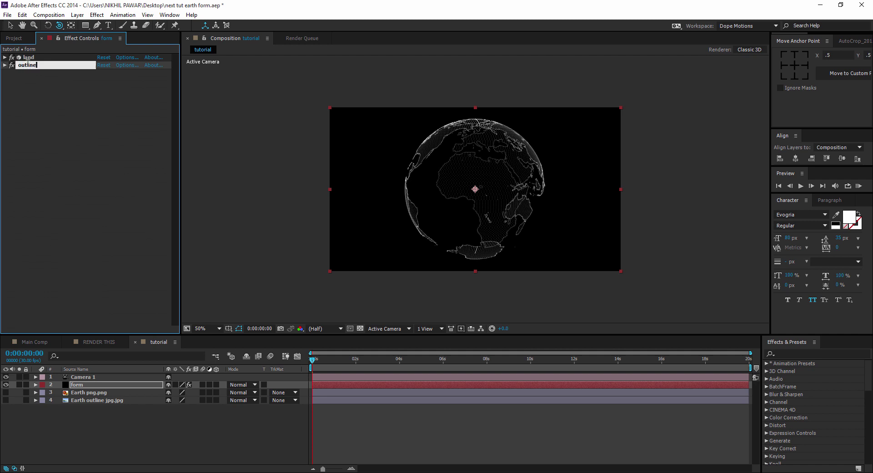
text(tline)
key(Return)
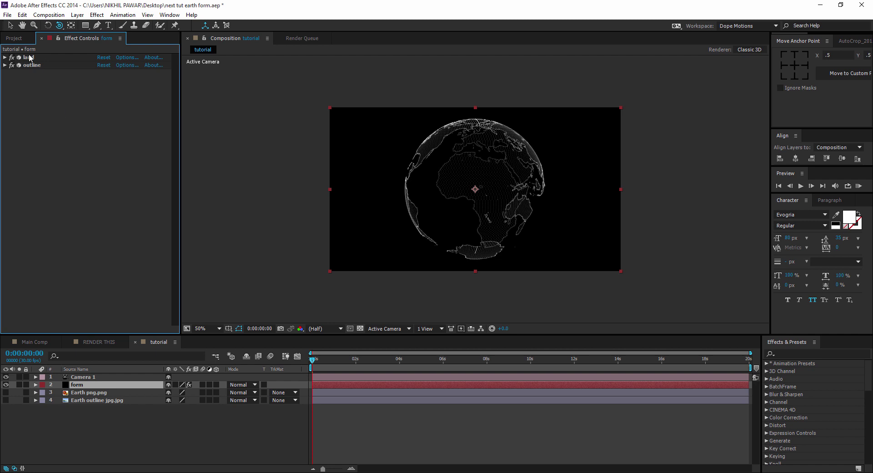
Duplicate the land effect, move the copy below outline and rename it particles.
click(30, 58)
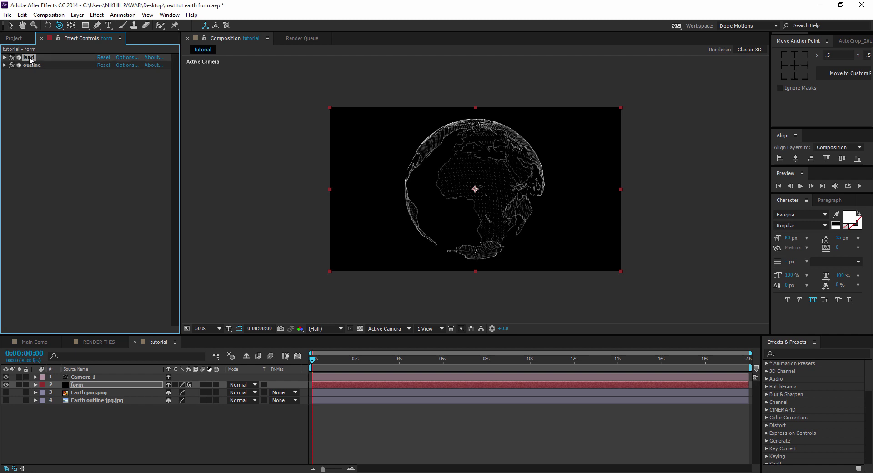
key(ctrl+d)
drag(38, 194, 39, 230)
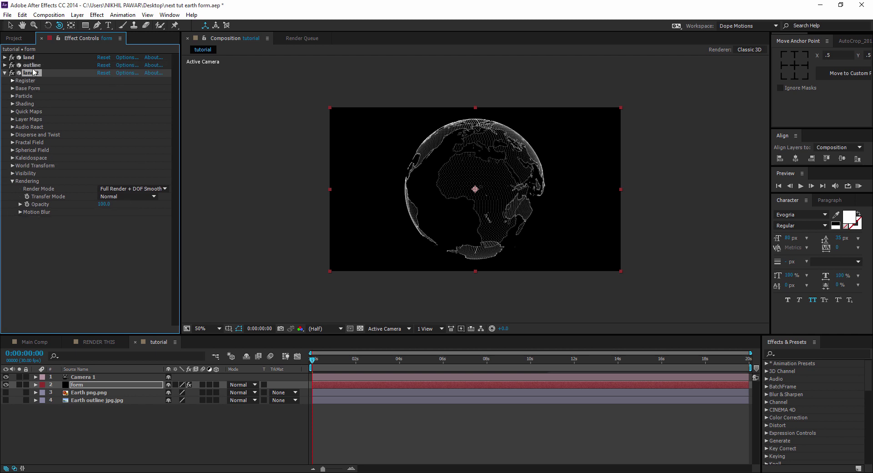
key(Return)
text(particles)
key(Return)
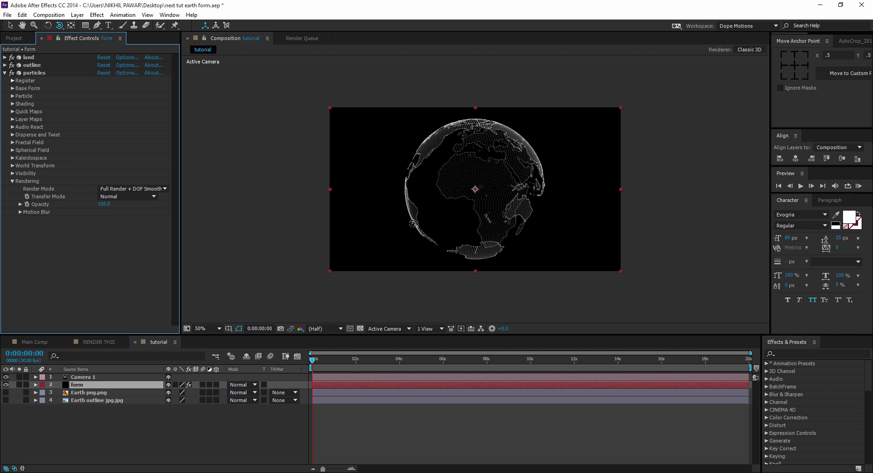
Examine the scattered particles up close in the RENDER THIS composition, then return to the tutorial composition.
click(89, 341)
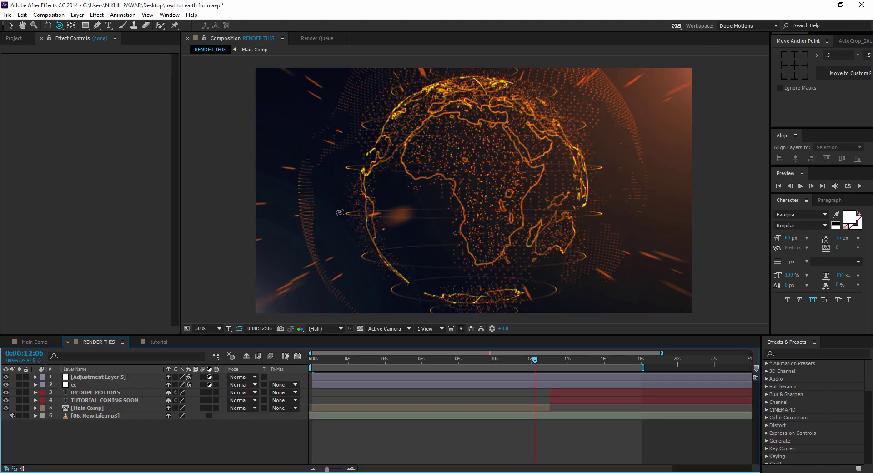
scroll(340, 212, up, 2)
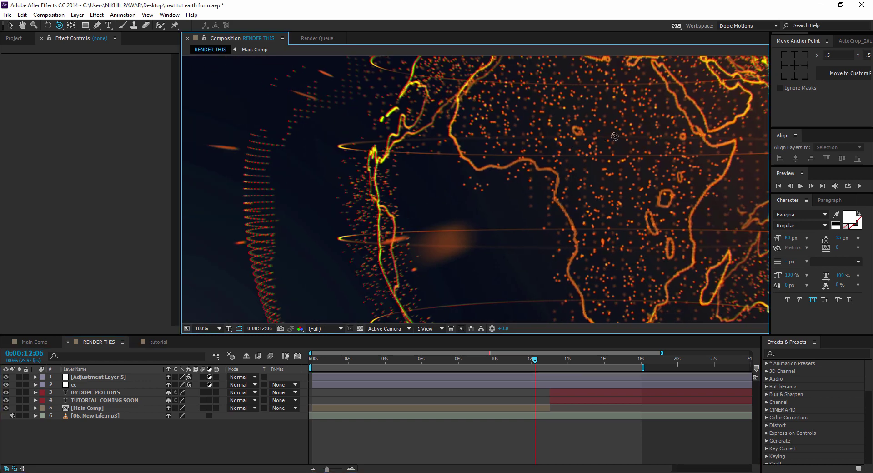
click(171, 343)
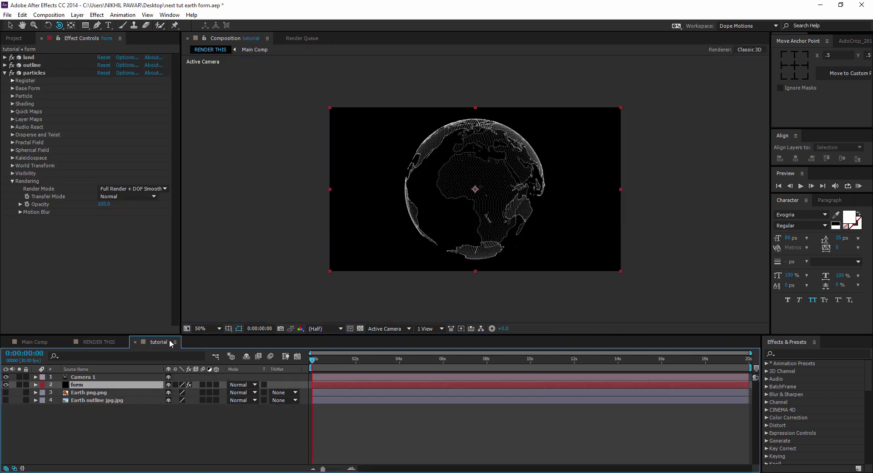
Set the particles effect's Disperse to 20 and collapse its property groups.
click(13, 181)
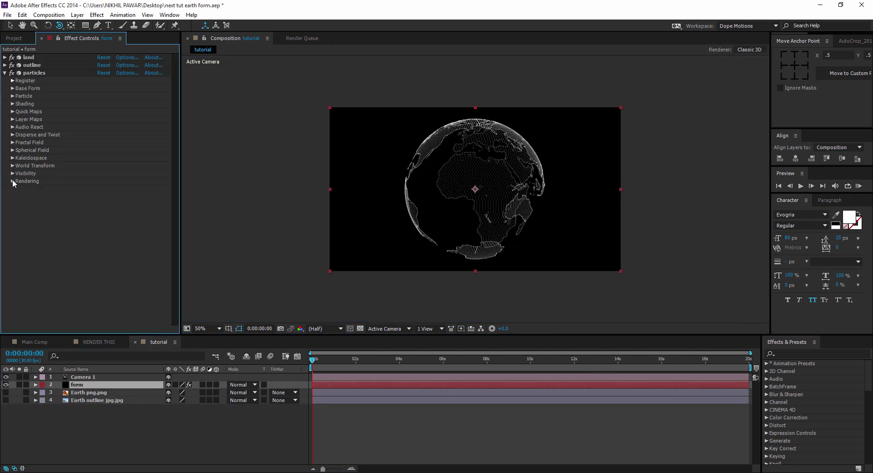
click(13, 135)
drag(99, 142, 119, 158)
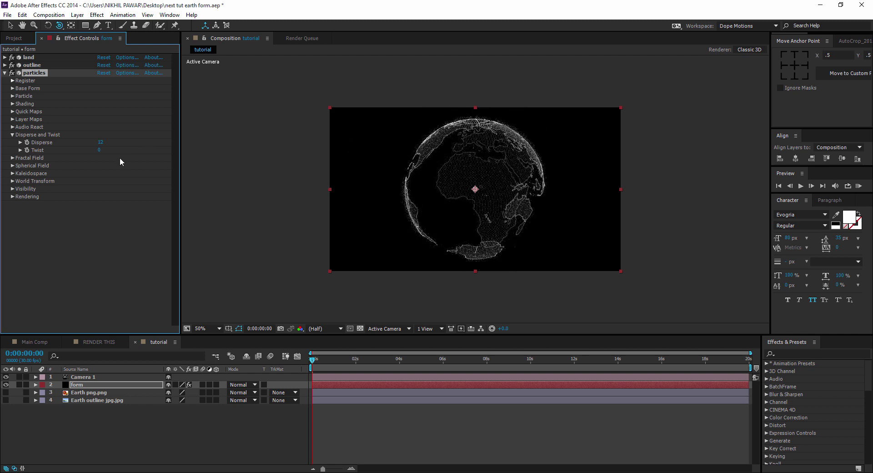
click(101, 142)
text(20)
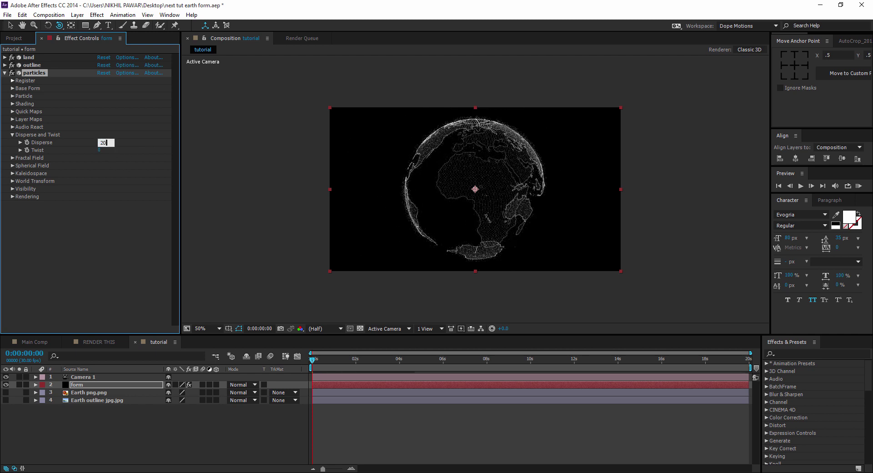
click(112, 225)
click(12, 134)
Set the particles effect's particle size to 0.5, increase its Size Random, and collapse the effect.
key(slash)
click(12, 95)
click(99, 135)
text(.5)
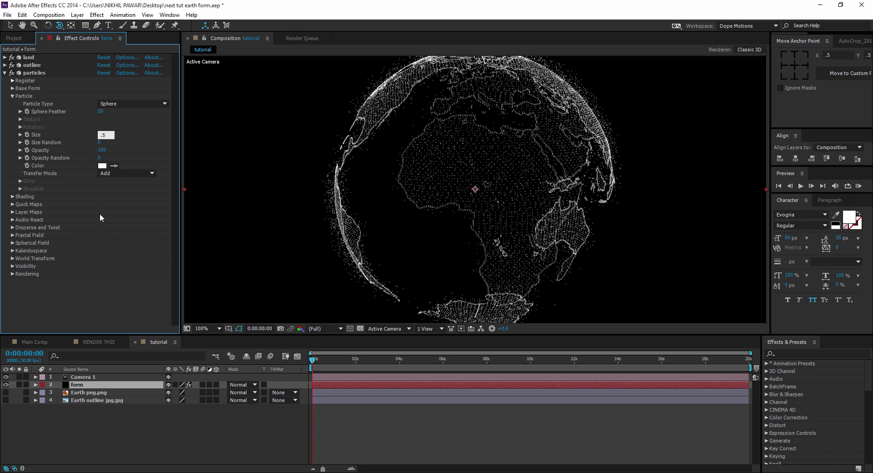
key(Return)
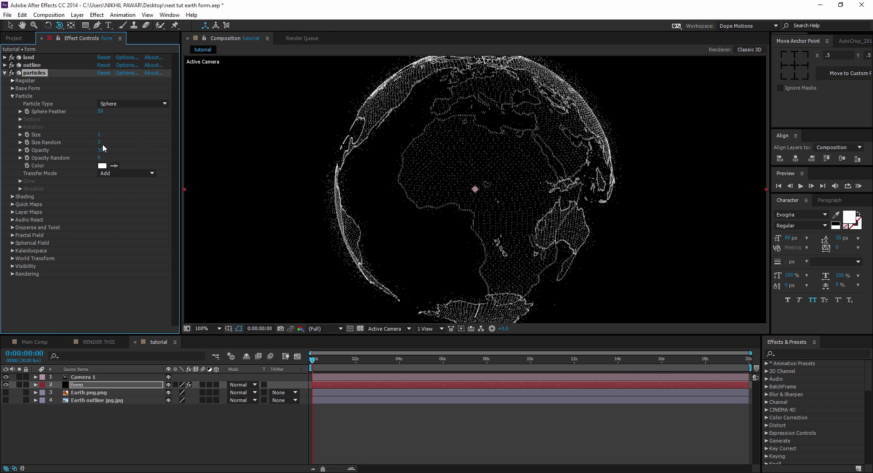
drag(100, 143, 120, 142)
click(12, 96)
click(5, 73)
scroll(363, 206, down, 2)
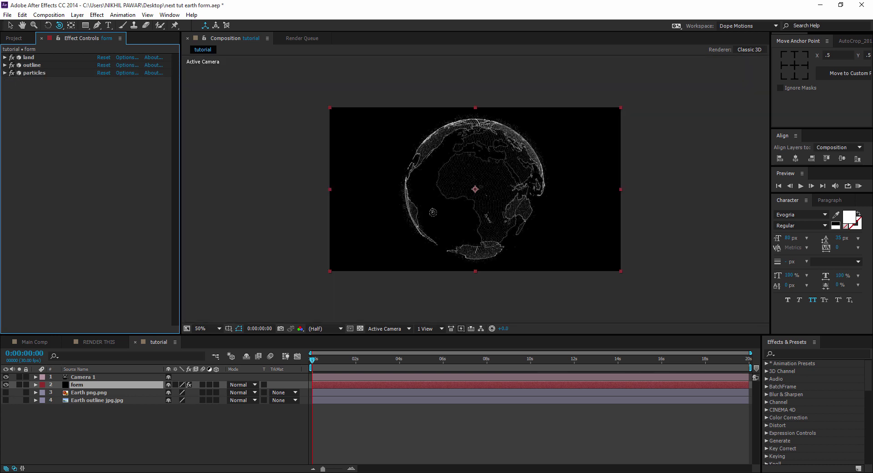
Check the outer layer around the finished globe in the RENDER THIS composition, then return to the tutorial composition.
click(85, 342)
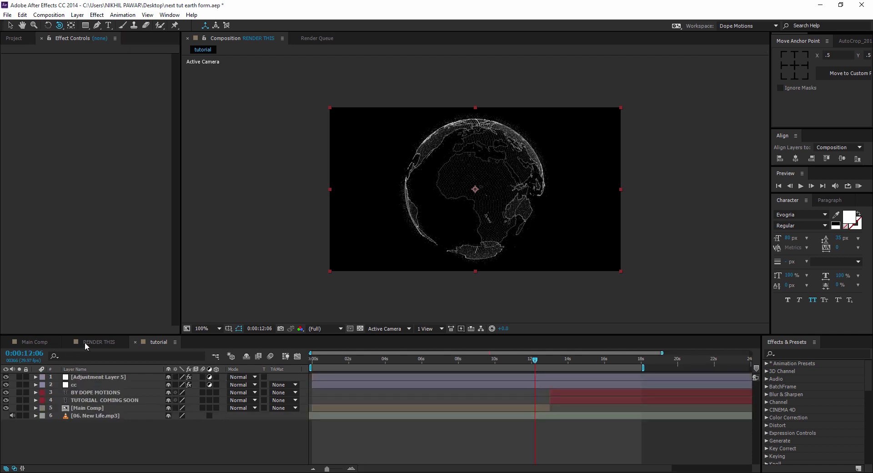
scroll(362, 238, down, 2)
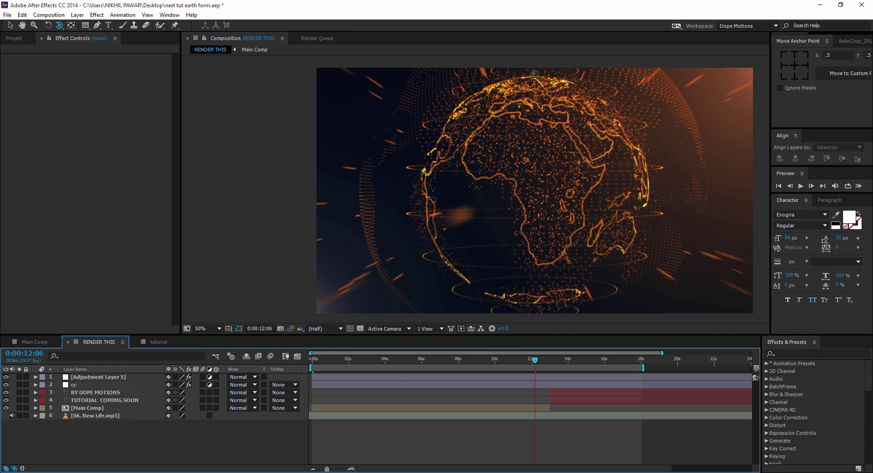
click(165, 342)
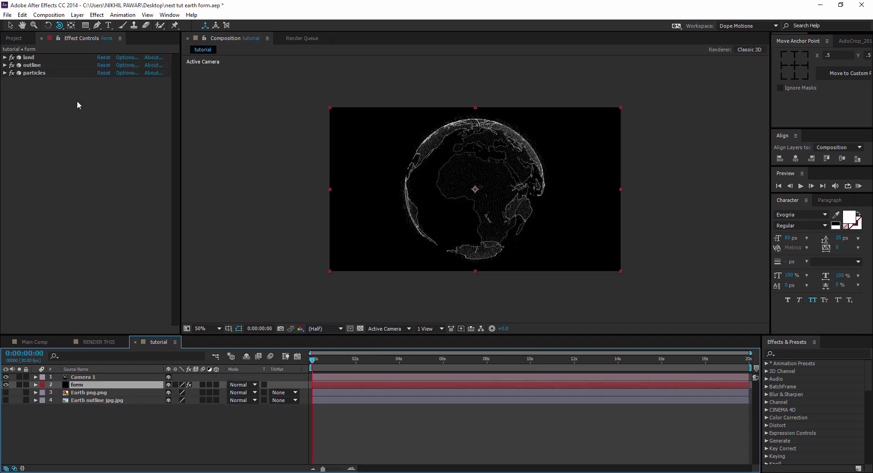
Duplicate the land effect and rename the copy outer land.
click(35, 58)
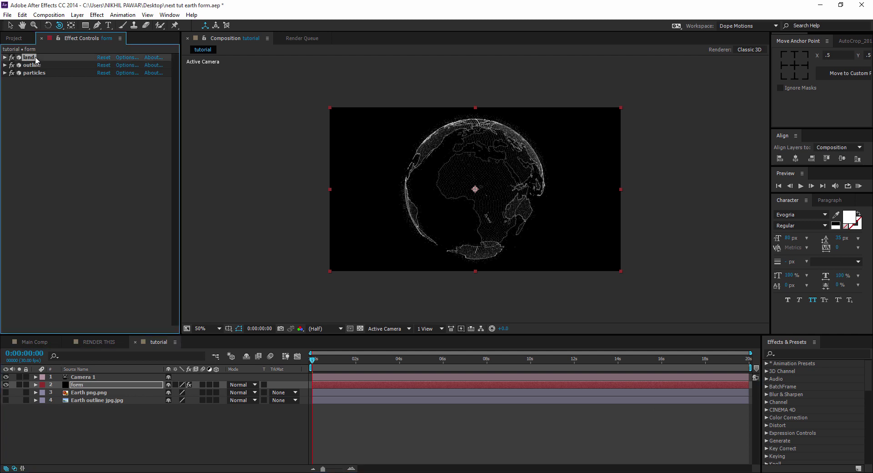
key(ctrl+d)
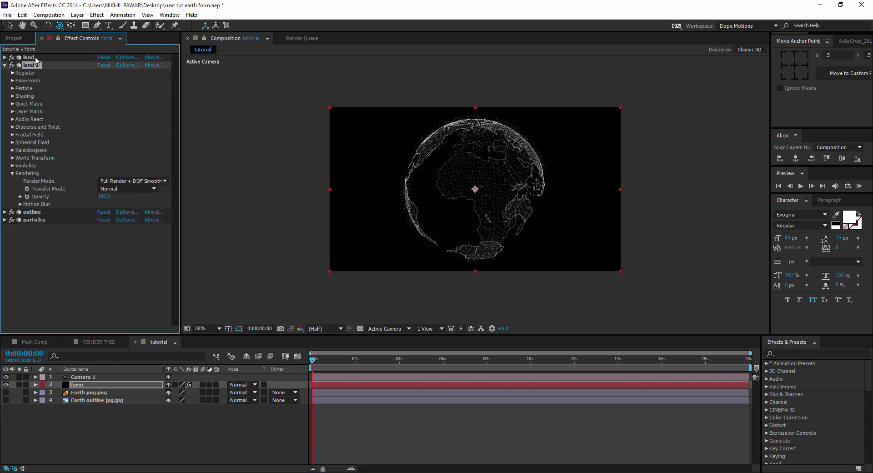
key(Return)
text(outer)
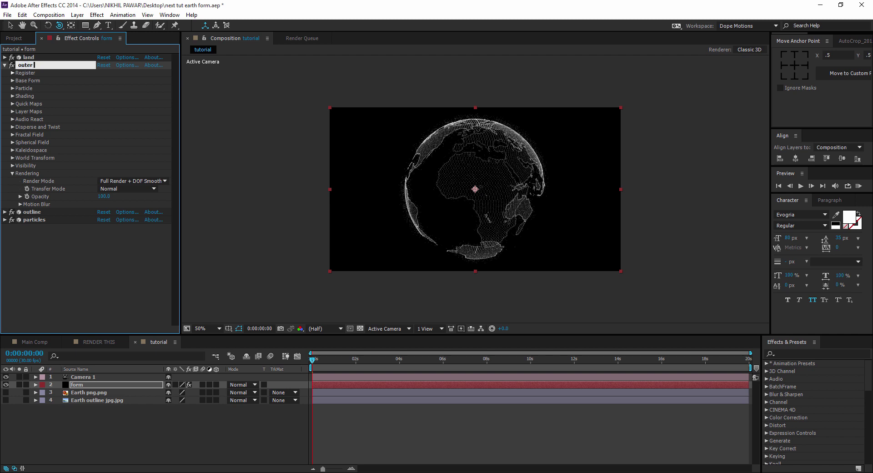
key(Return)
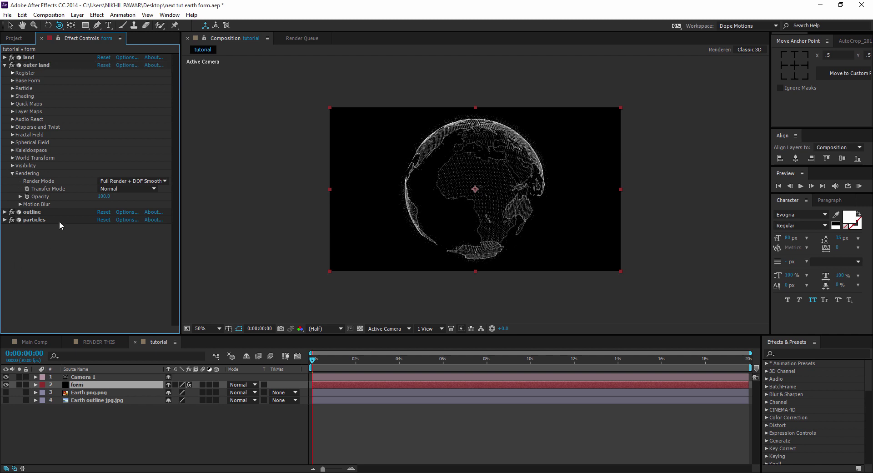
Set the outer land effect's base form Size X, Size Y and Size Z to 1000.
click(12, 173)
click(12, 80)
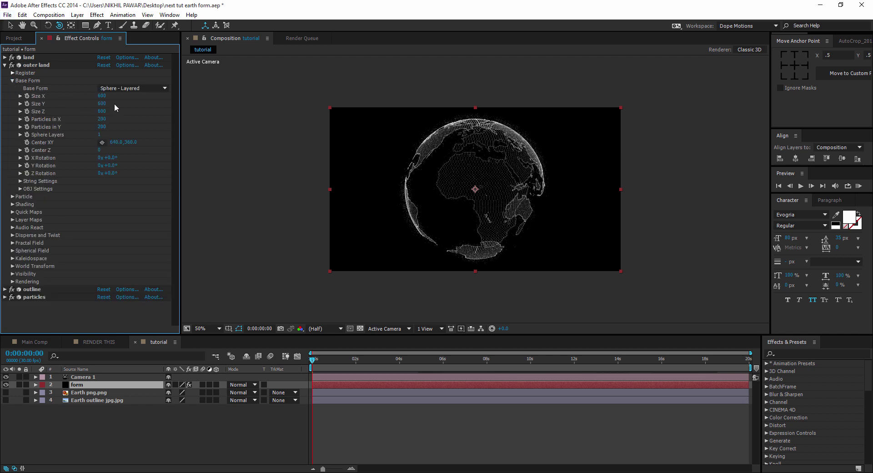
click(101, 96)
text(1000)
key(Tab)
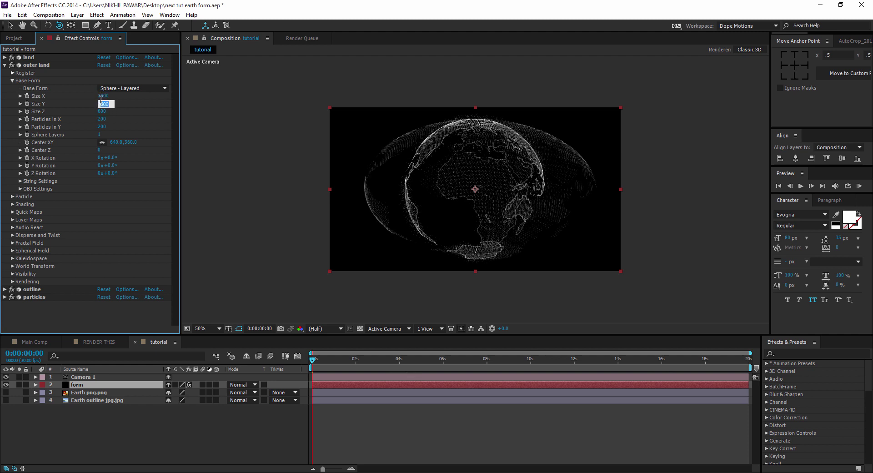
text(1000)
key(Return)
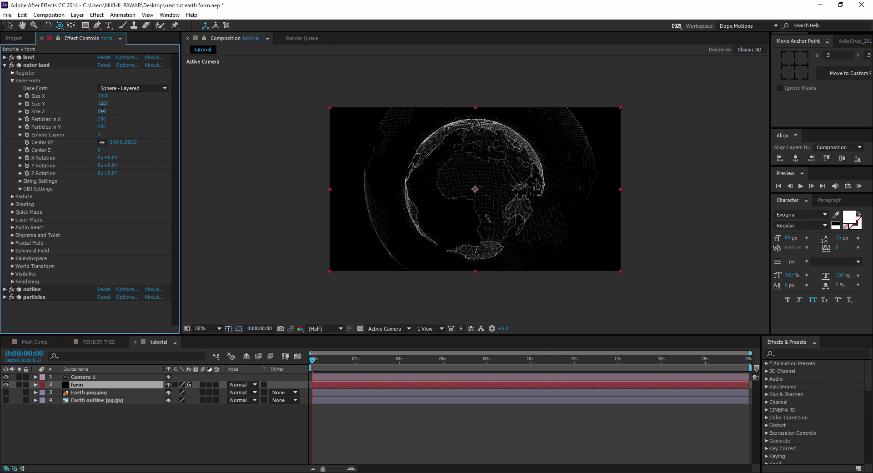
Try a particle size of 0.5 on the outer land effect and orbit the camera around the globe.
click(13, 197)
drag(100, 235, 97, 235)
click(98, 235)
text(.5)
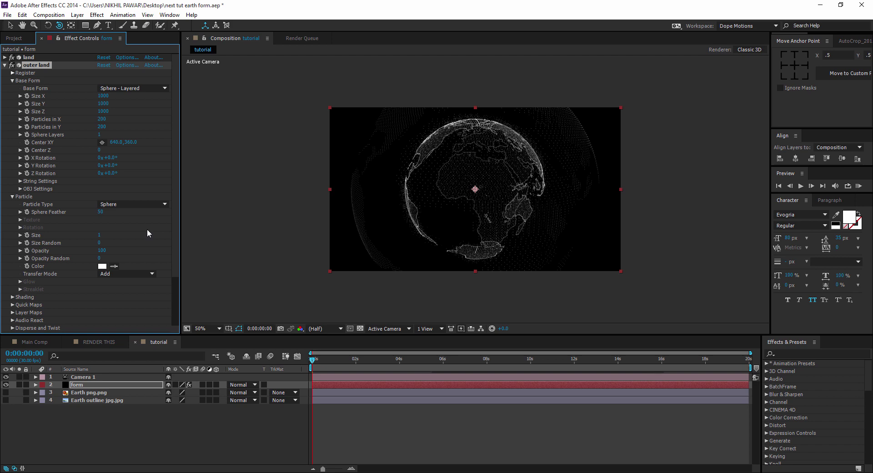
mouse_move(509, 183)
mouse_down()
mouse_move(481, 186)
mouse_move(511, 187)
mouse_up()
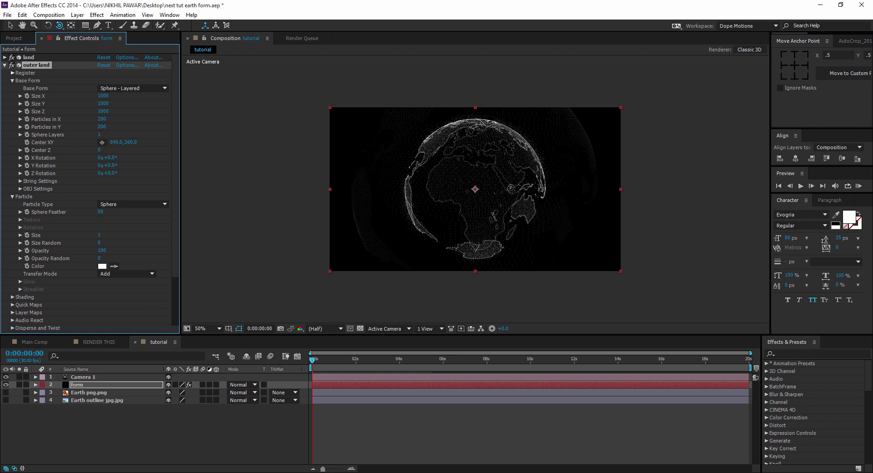
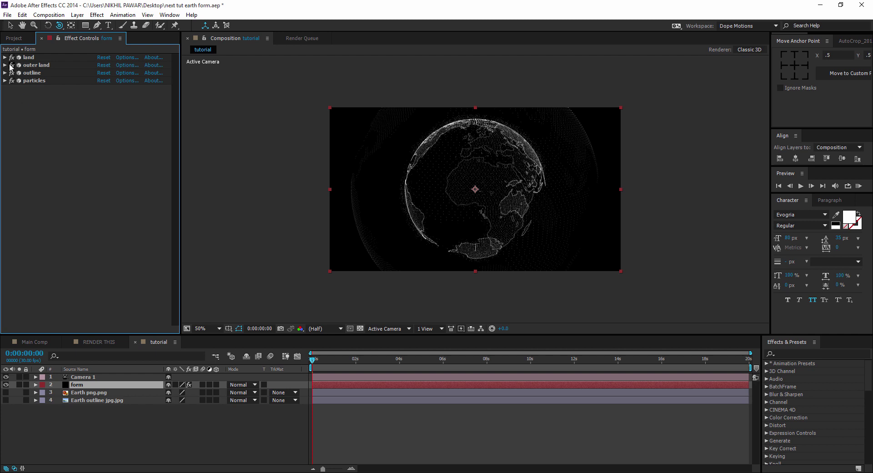
Try a red particle color on the land effect, check it on the globe, and undo the color change.
click(4, 57)
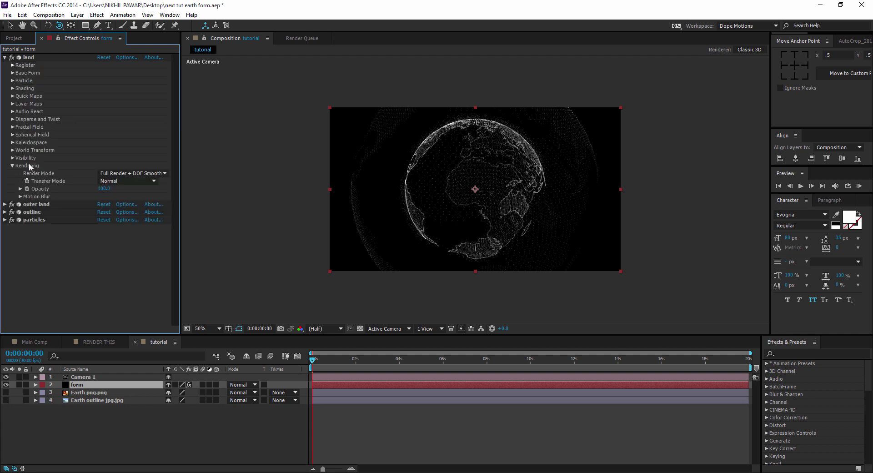
click(12, 81)
click(106, 150)
click(417, 341)
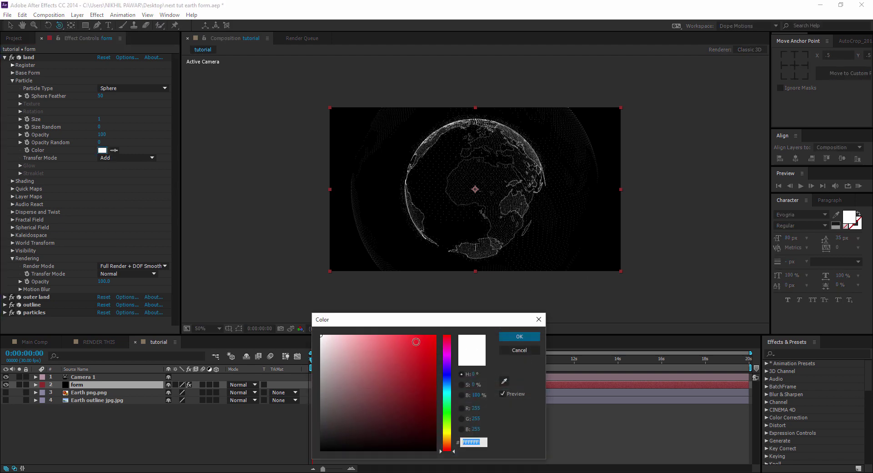
click(519, 337)
key(/)
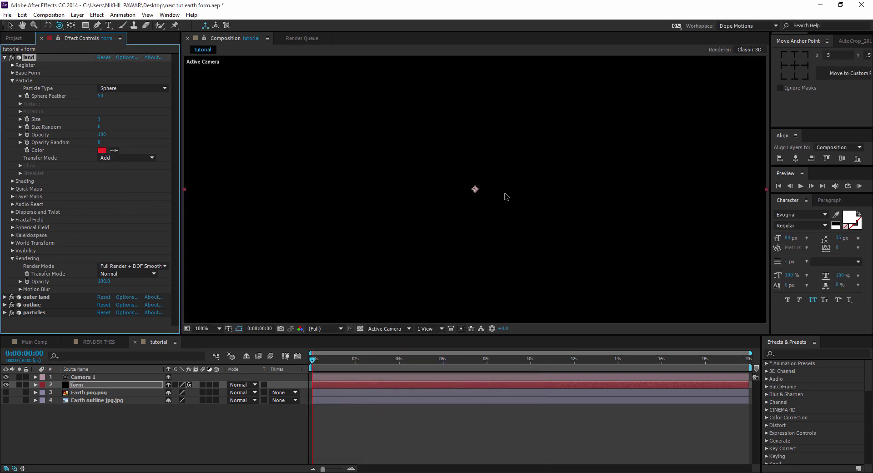
key(comma)
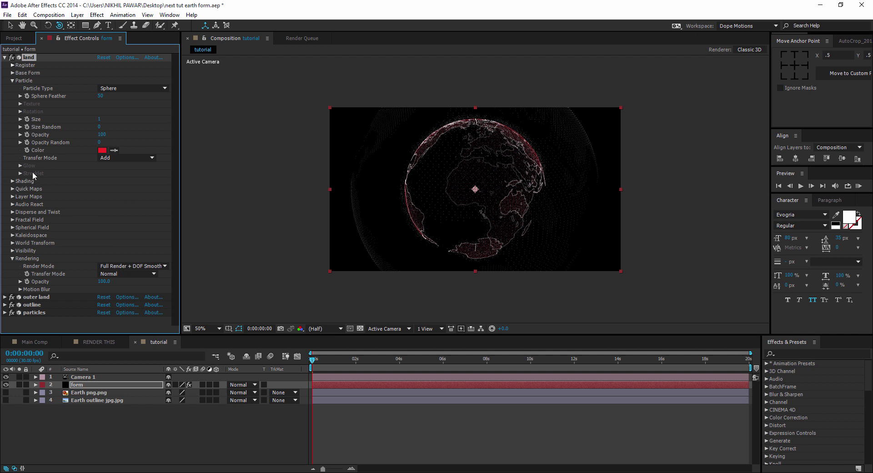
key(ctrl+z)
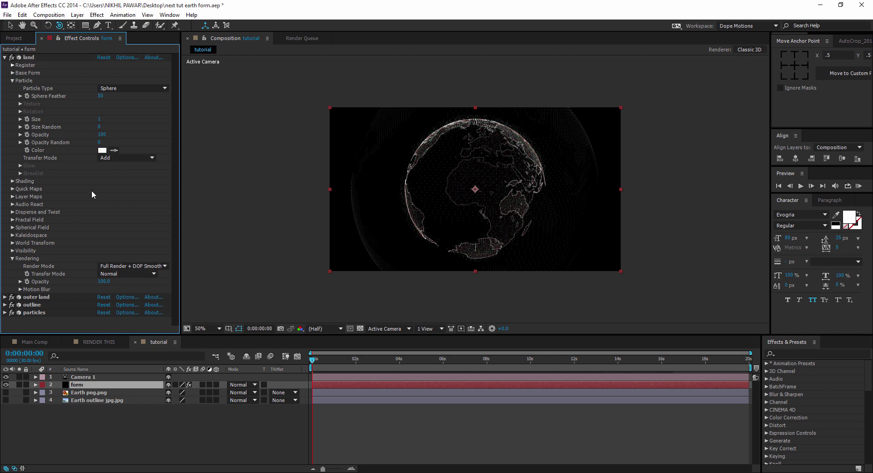
Create a new 1280 x 720 composition named Color map with a 20-second duration.
click(14, 39)
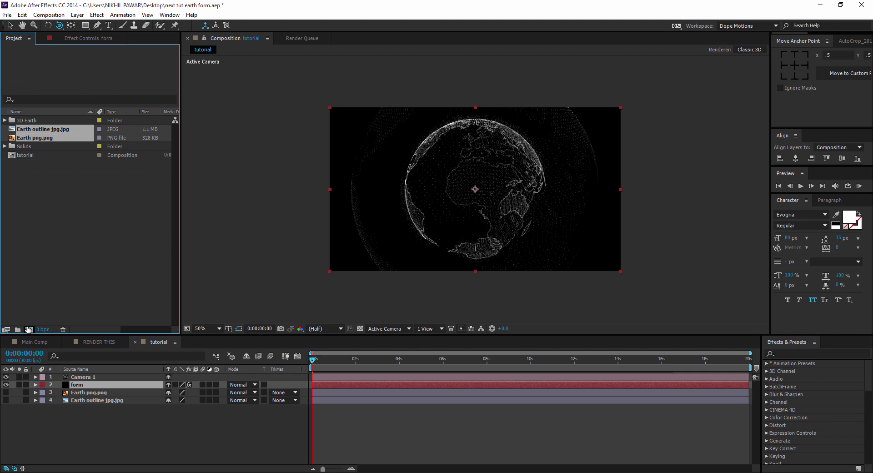
click(28, 329)
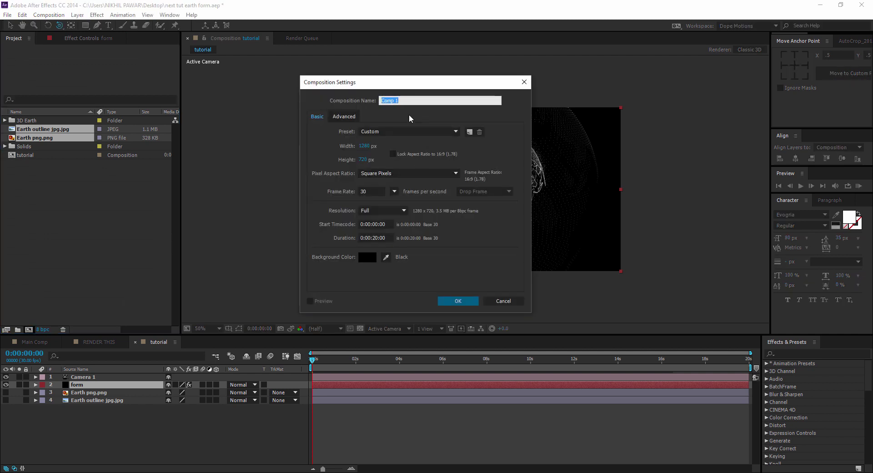
text(Color map)
click(455, 300)
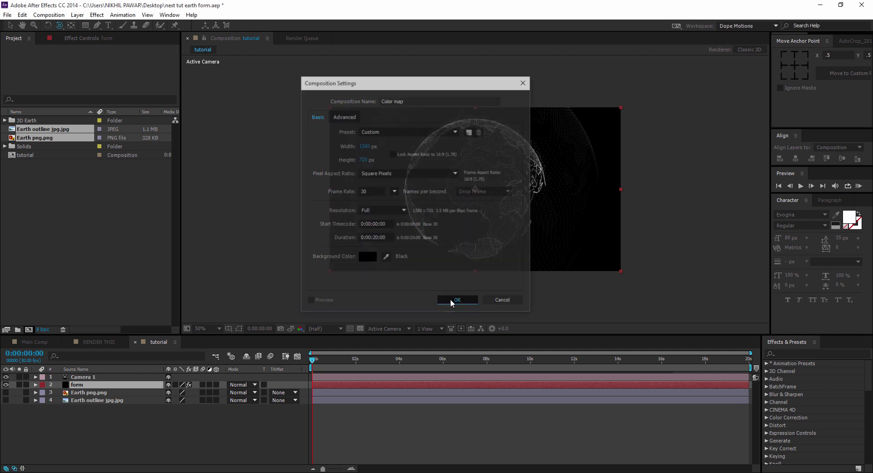
Add a black solid named map to the Color map composition.
key(ctrl+y)
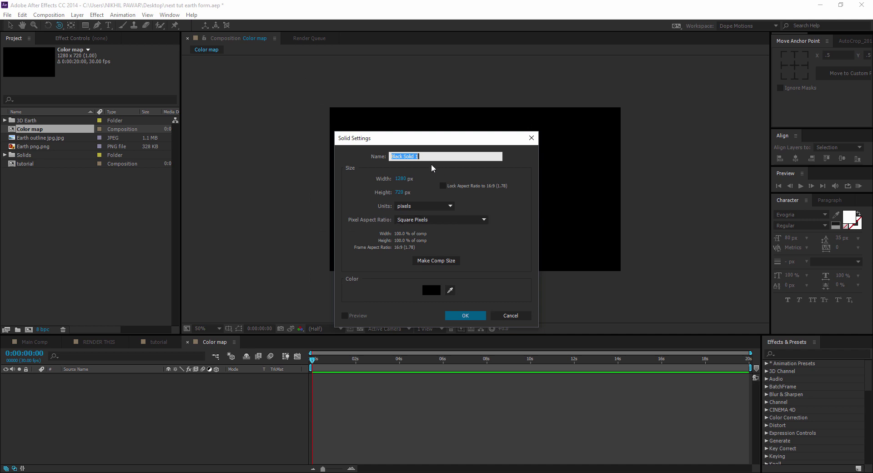
text(map)
click(465, 315)
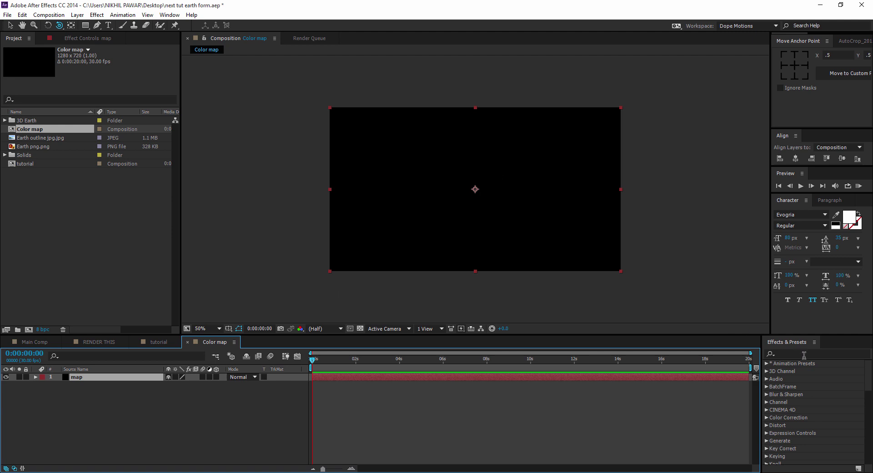
Apply Fractal Noise to the map layer and set its Fractal Type to Smeary.
click(803, 354)
text(frac)
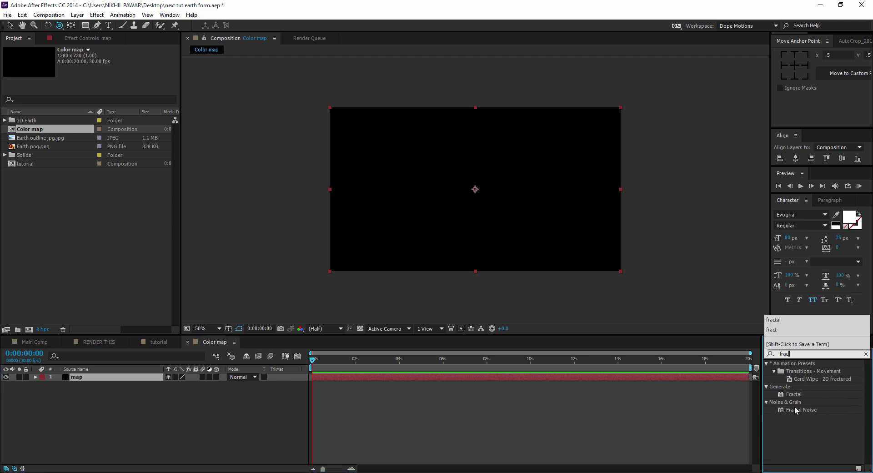
drag(797, 409, 122, 377)
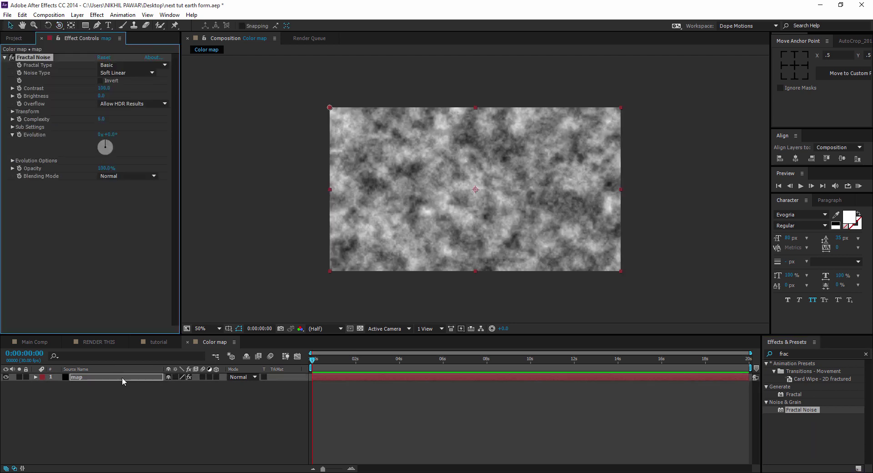
click(112, 65)
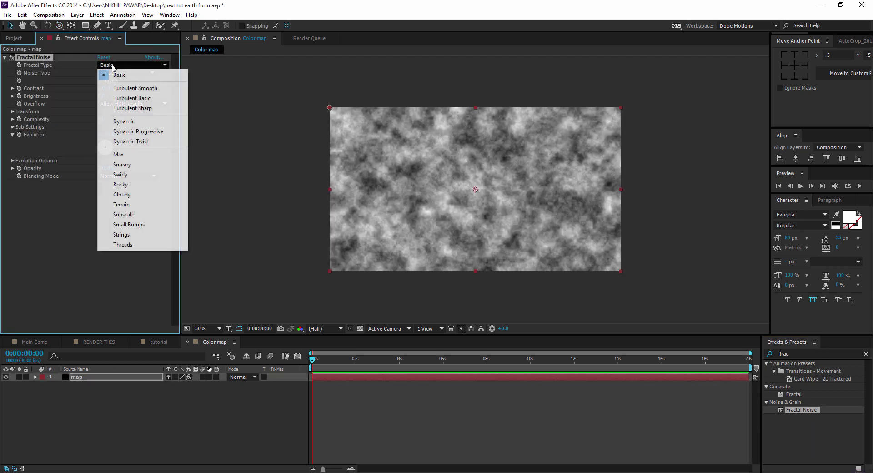
click(130, 121)
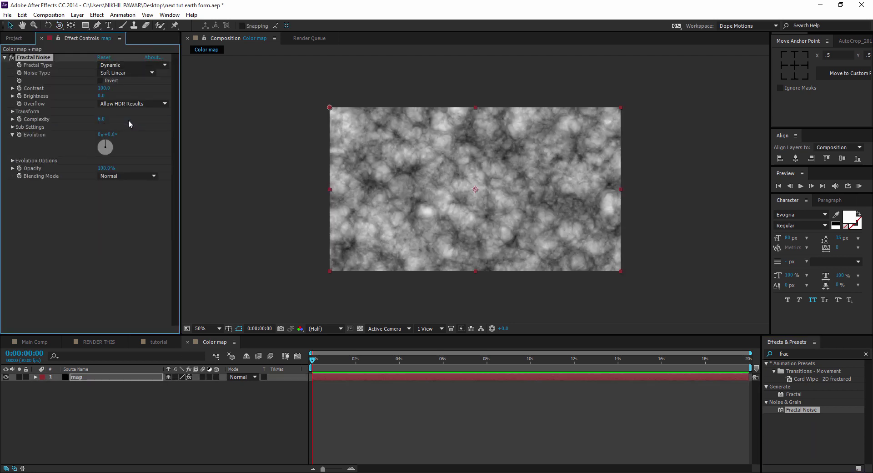
click(114, 66)
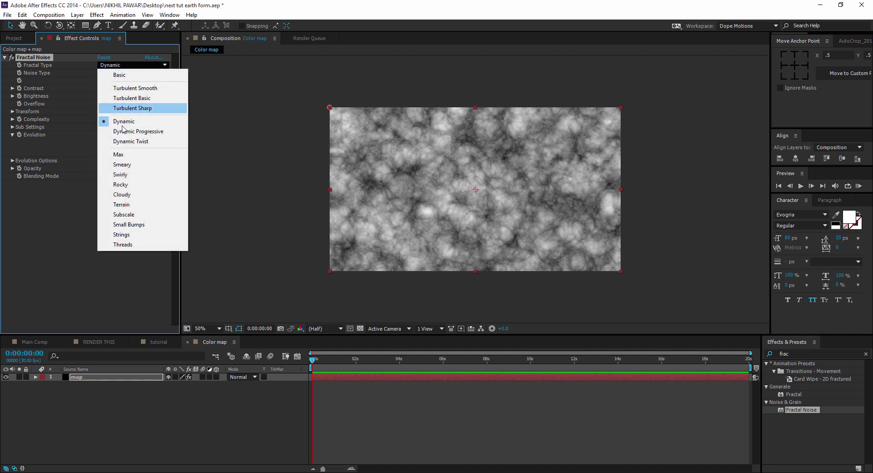
click(131, 165)
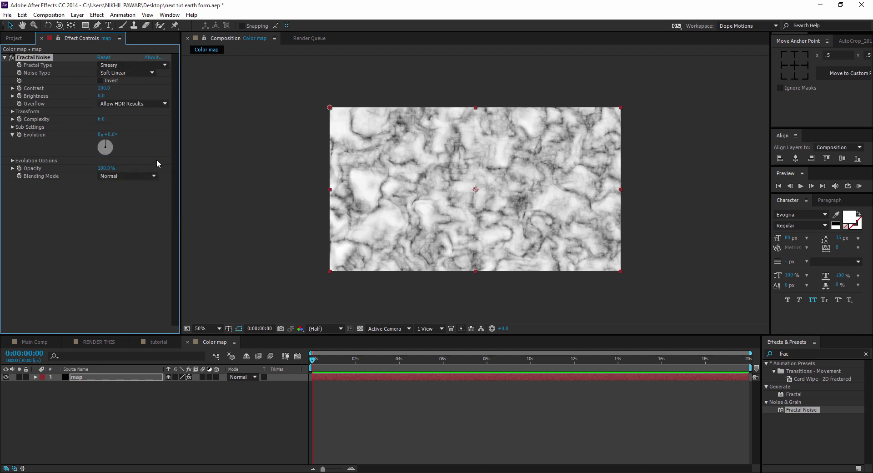
Set the Fractal Noise Contrast to 142, Brightness to -10, Complexity to 5.4, Random Seed to 150 and Evolution to about 246°.
drag(104, 88, 125, 88)
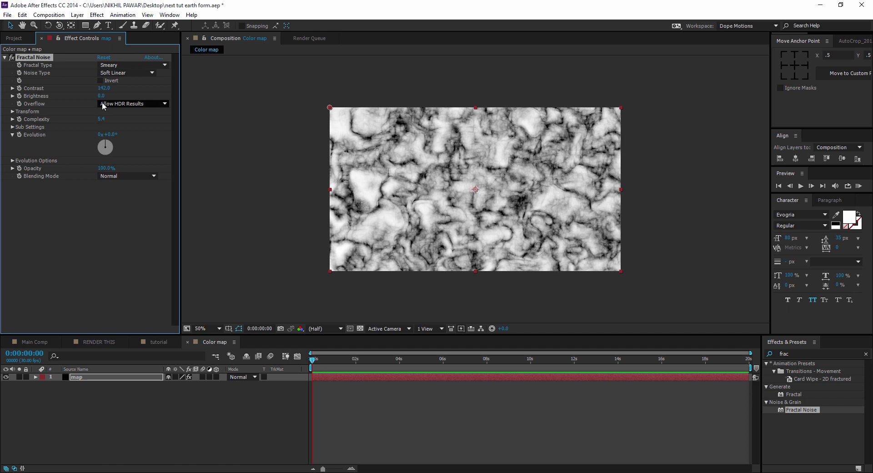
drag(100, 96, 97, 96)
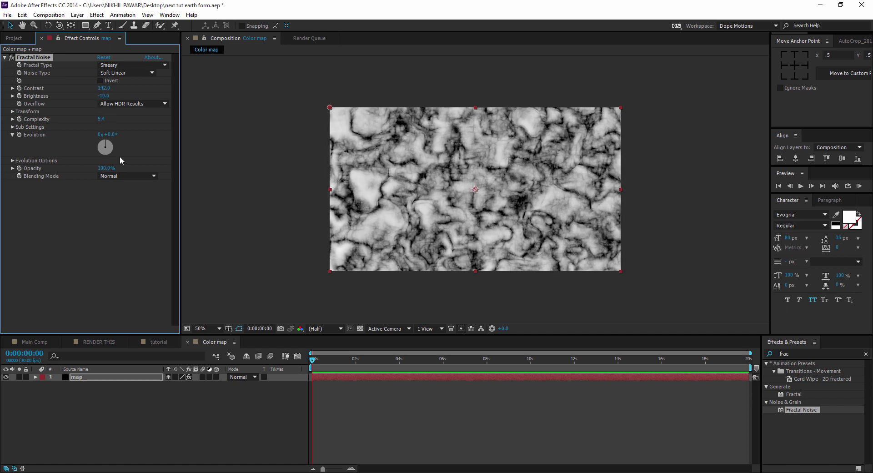
click(13, 161)
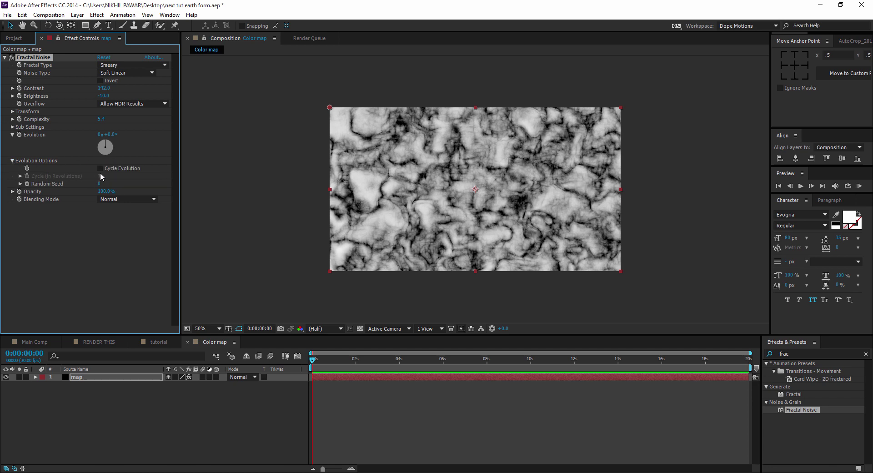
drag(99, 183, 105, 182)
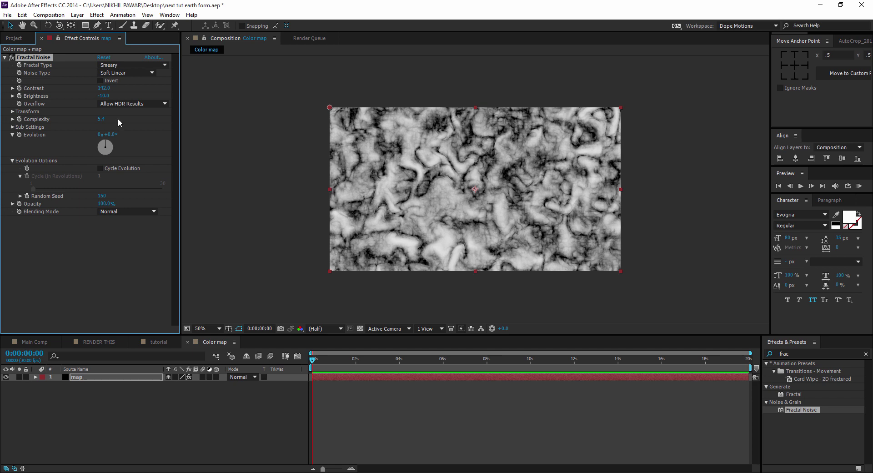
drag(112, 133, 235, 137)
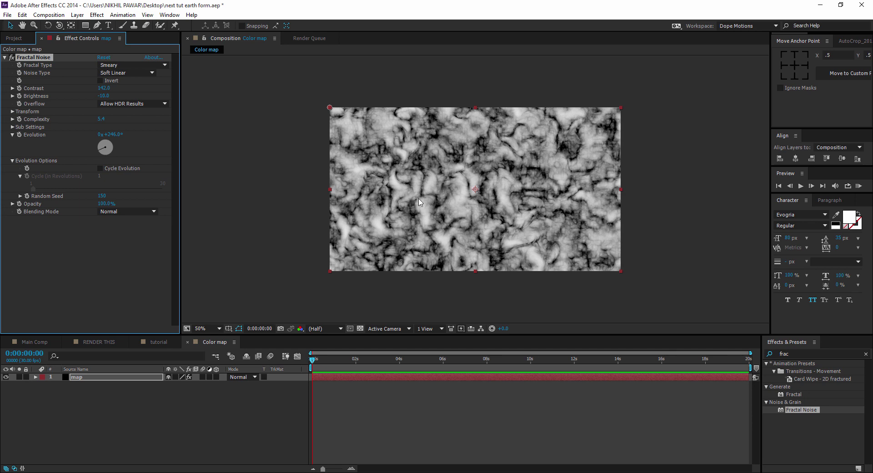
Apply the Tint effect to the map layer and map its black to a saturated blue.
click(799, 353)
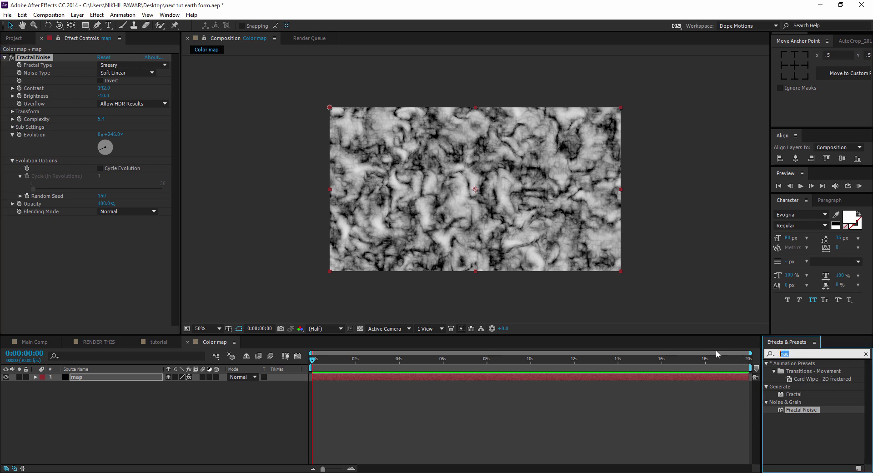
text(tint)
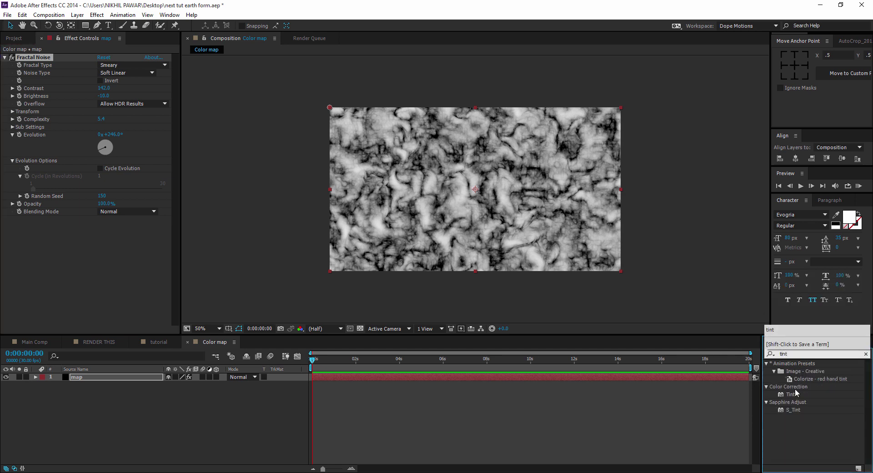
double_click(791, 394)
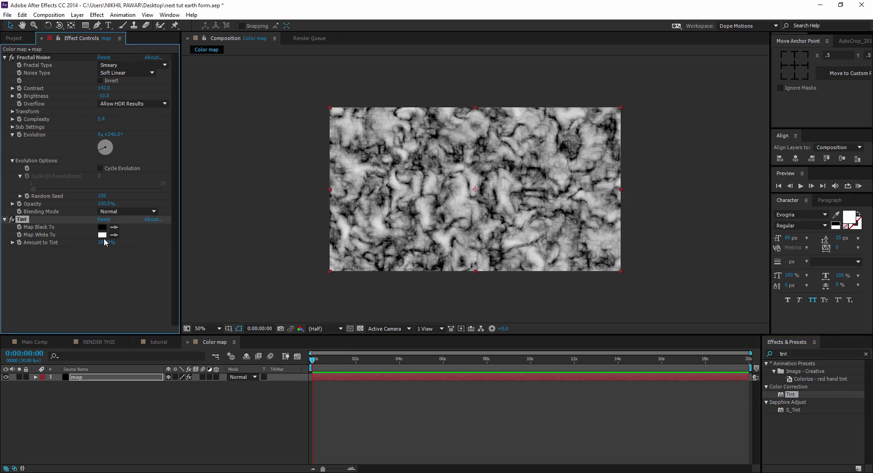
click(102, 227)
click(447, 378)
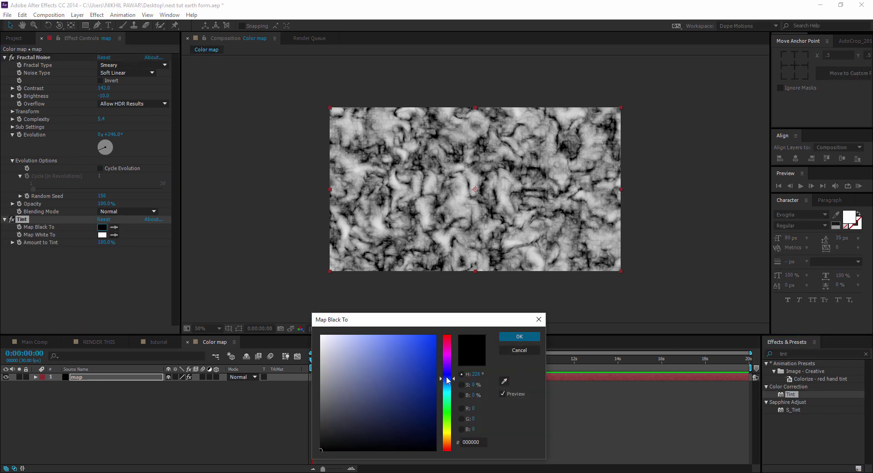
drag(448, 380, 425, 352)
click(447, 375)
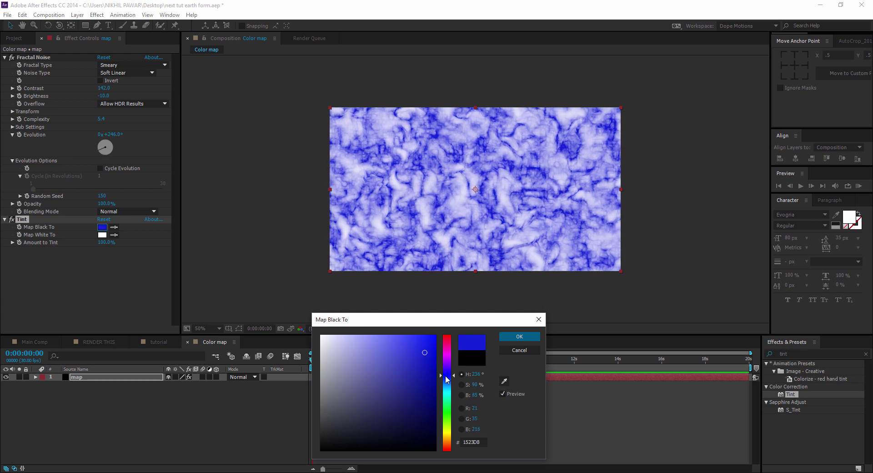
click(448, 380)
click(519, 336)
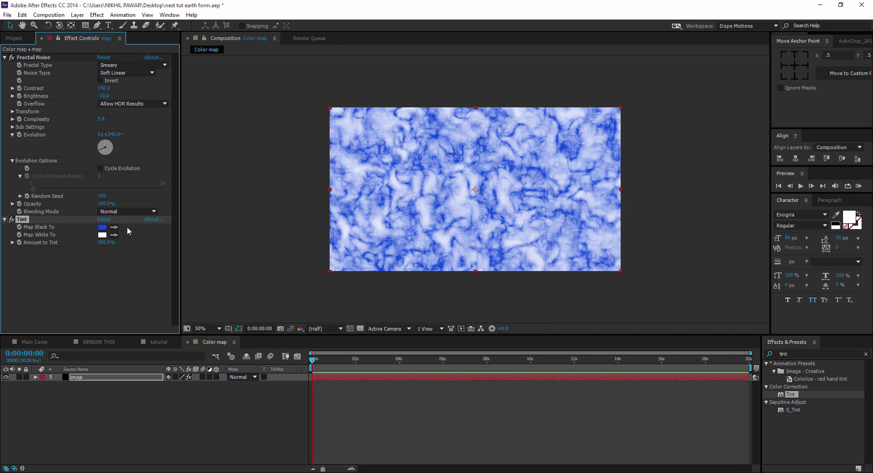
Map the Tint effect's white to the cyan color 2AD4E8.
click(101, 235)
click(448, 389)
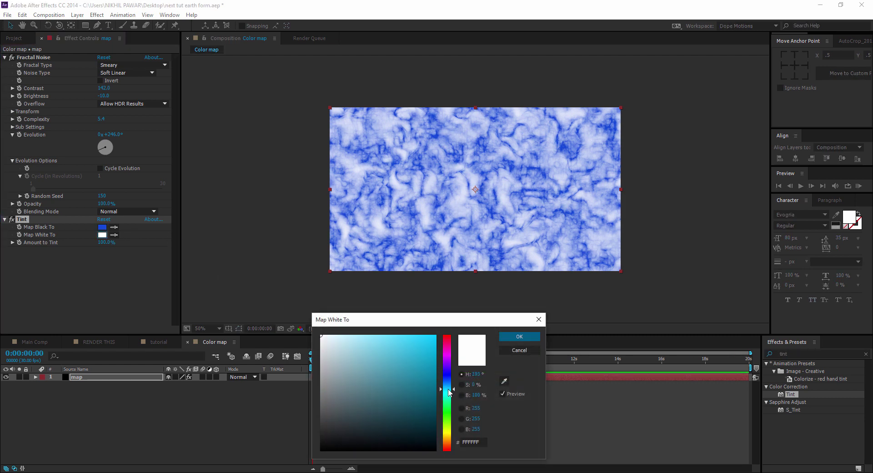
click(415, 345)
click(528, 342)
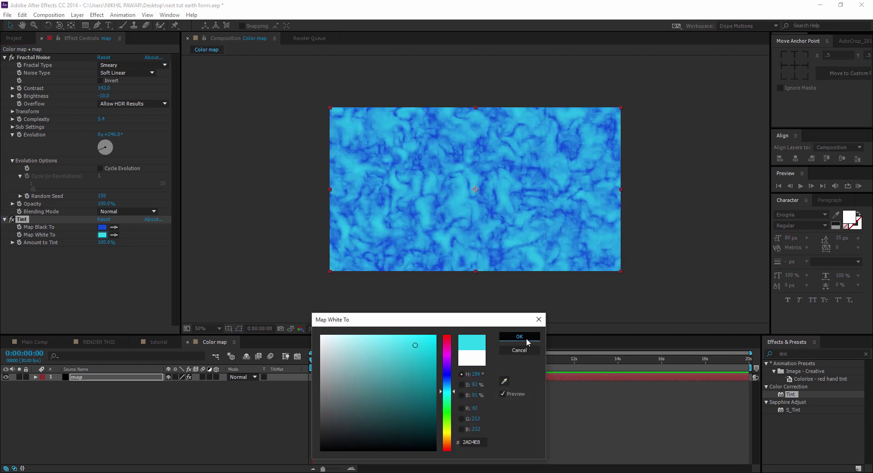
Add the Color map composition below the other layers of the tutorial composition and hide its layer.
click(309, 280)
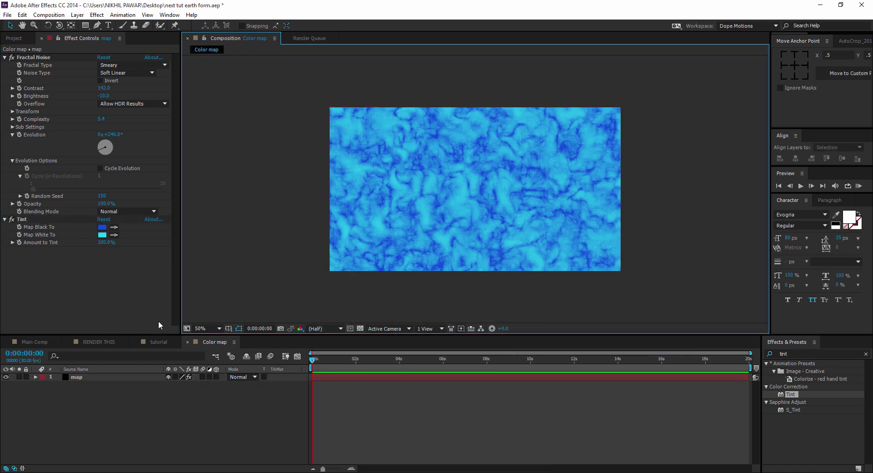
click(159, 342)
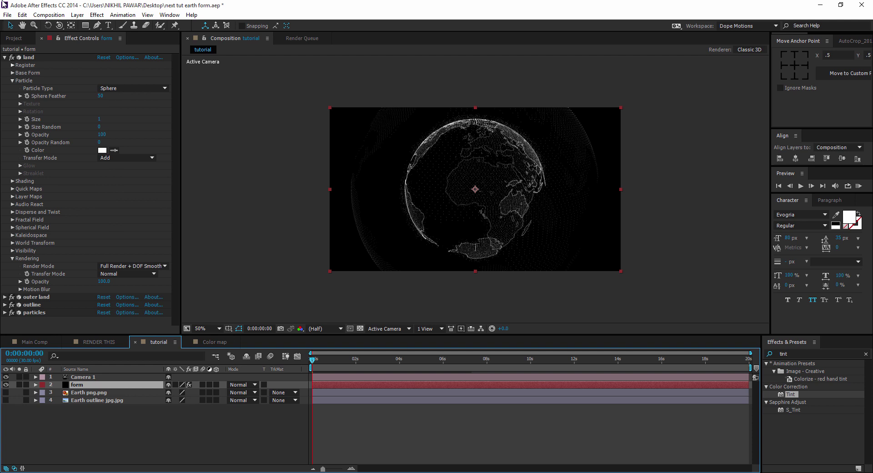
click(18, 39)
drag(30, 130, 53, 417)
click(5, 407)
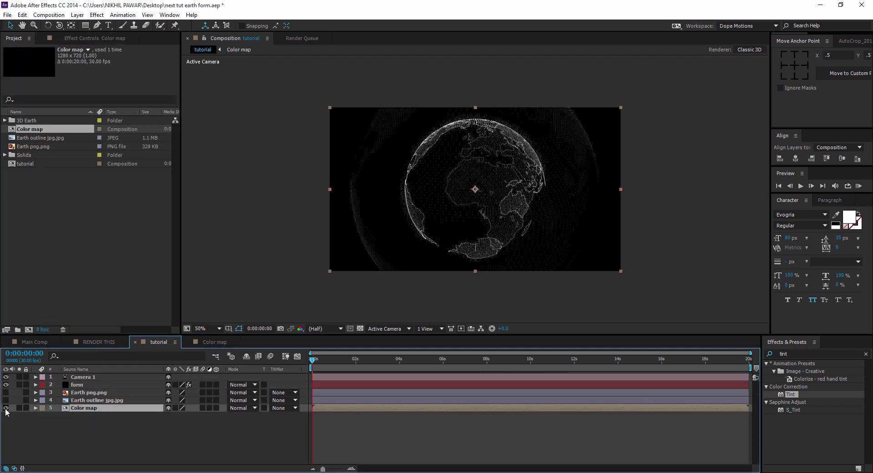
Set the Color and Alpha layer map of the form layer's land effect to Color map.
click(78, 383)
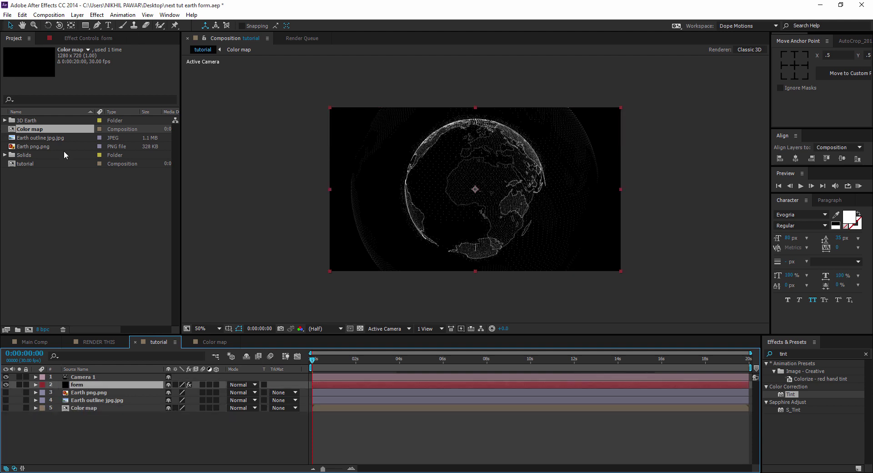
key(F3)
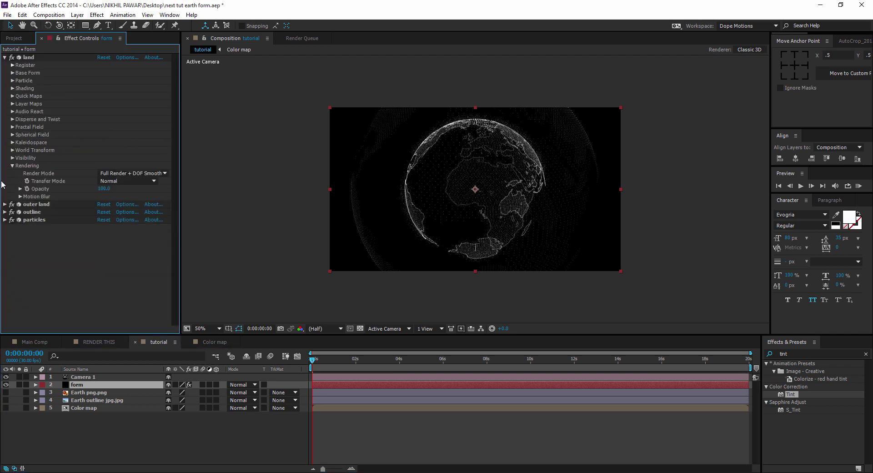
click(12, 167)
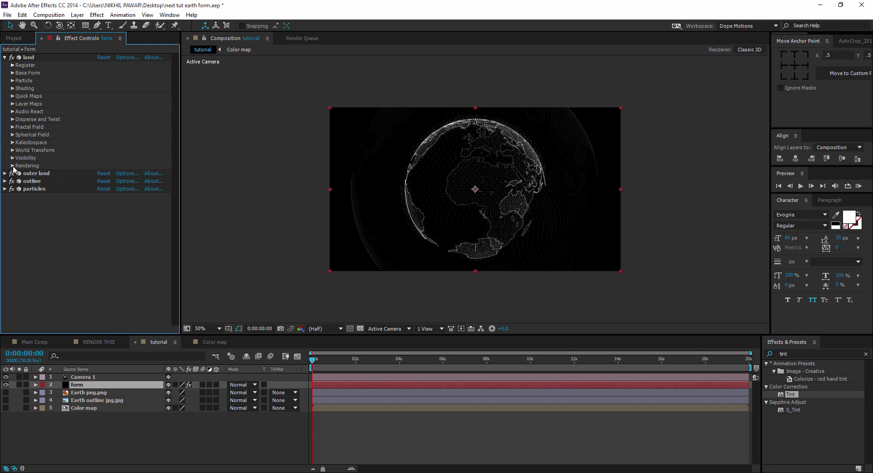
click(13, 104)
click(20, 127)
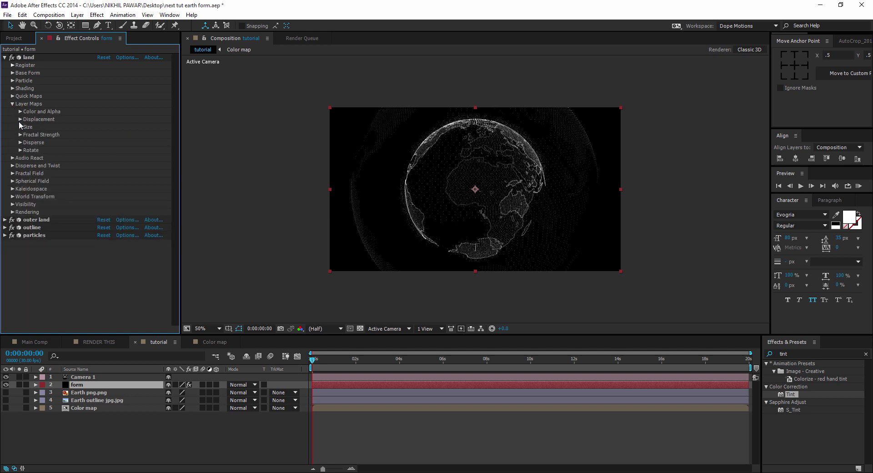
click(20, 111)
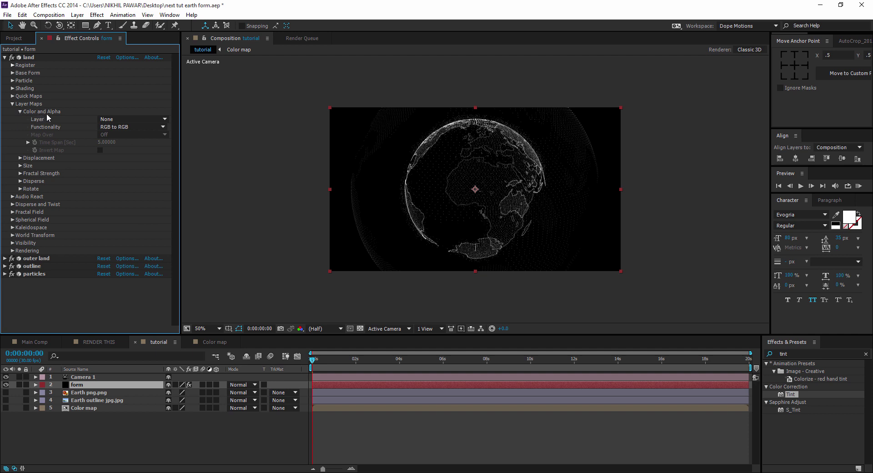
click(116, 120)
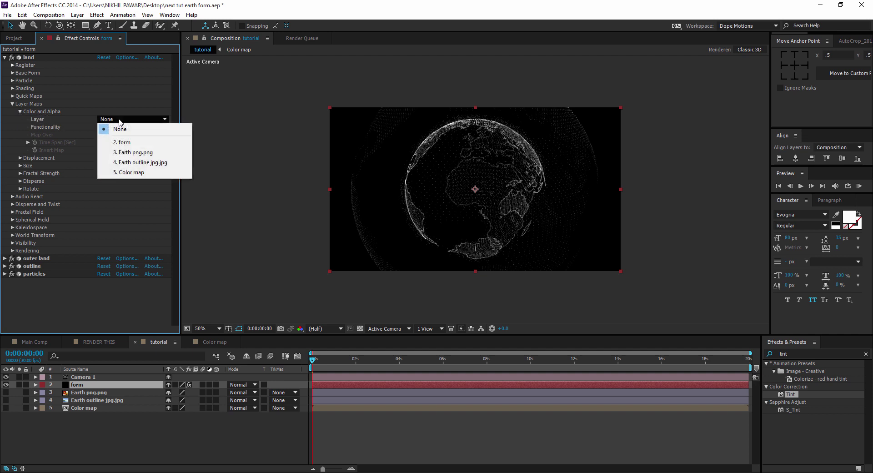
click(144, 171)
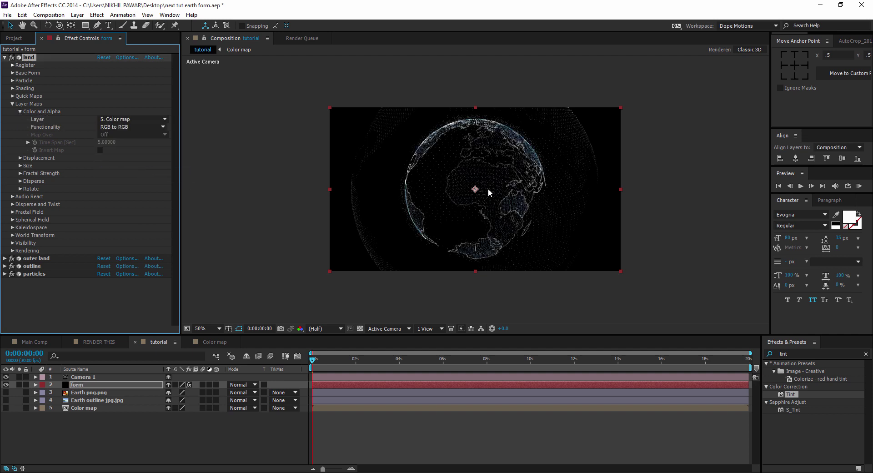
key(period)
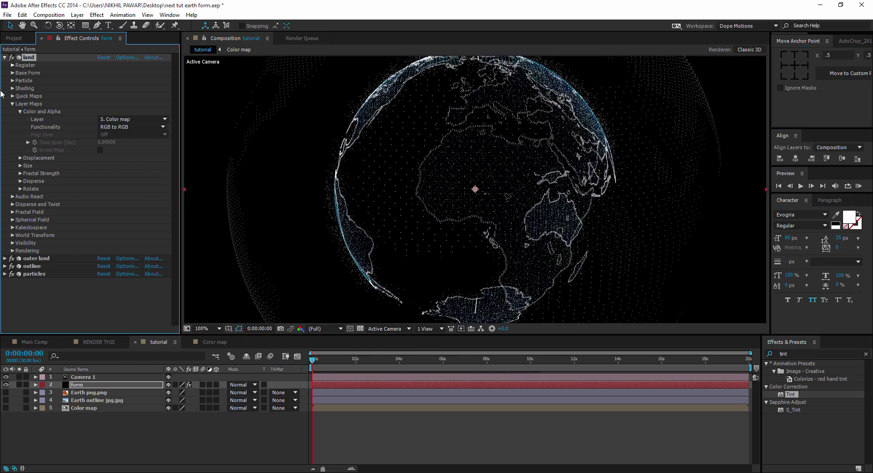
click(13, 104)
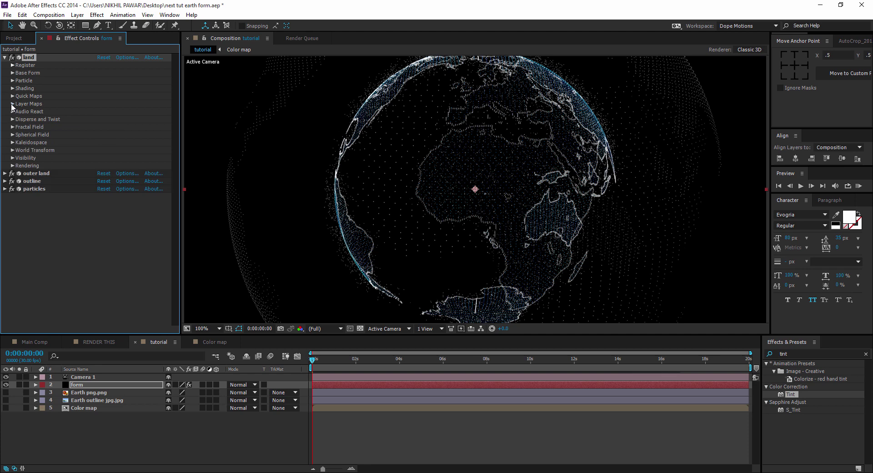
click(4, 58)
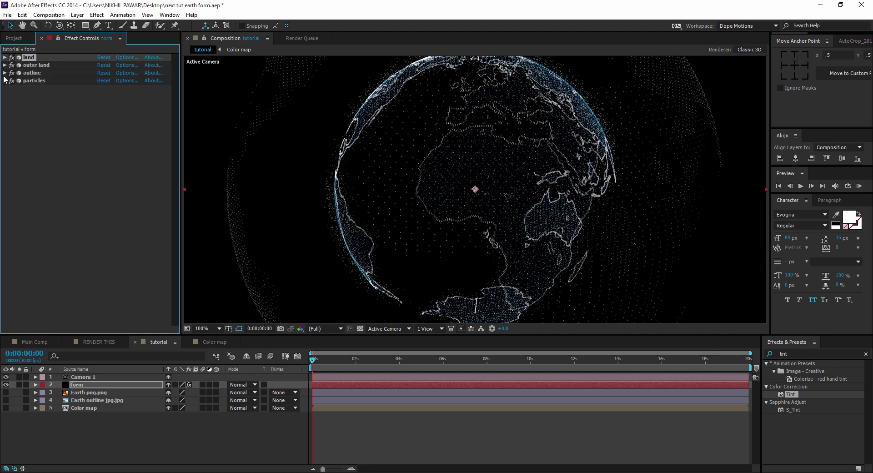
Set the Color and Alpha layer map of the outer land effect to Color map.
click(4, 65)
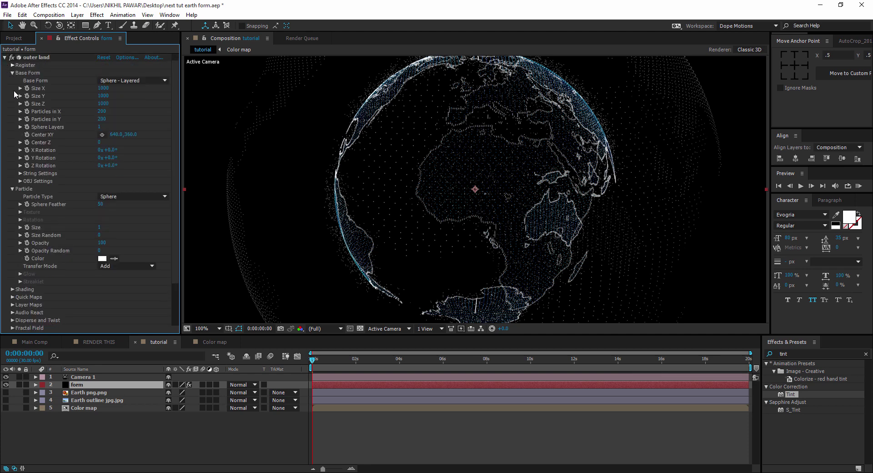
click(12, 189)
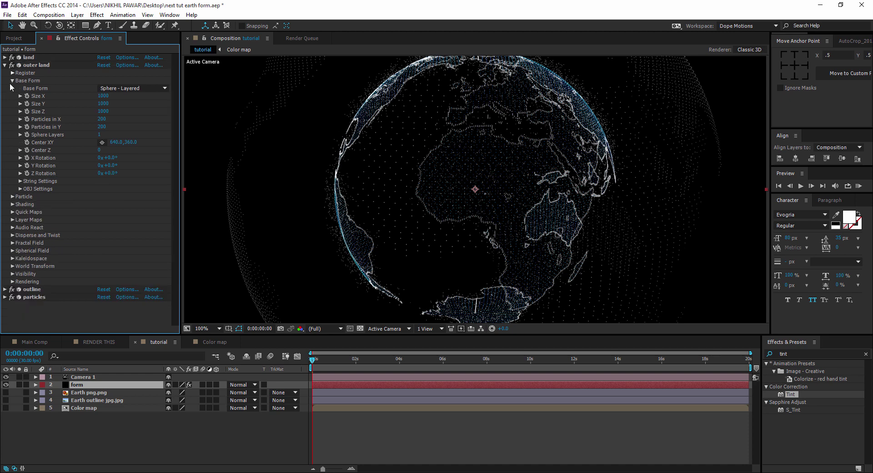
click(12, 81)
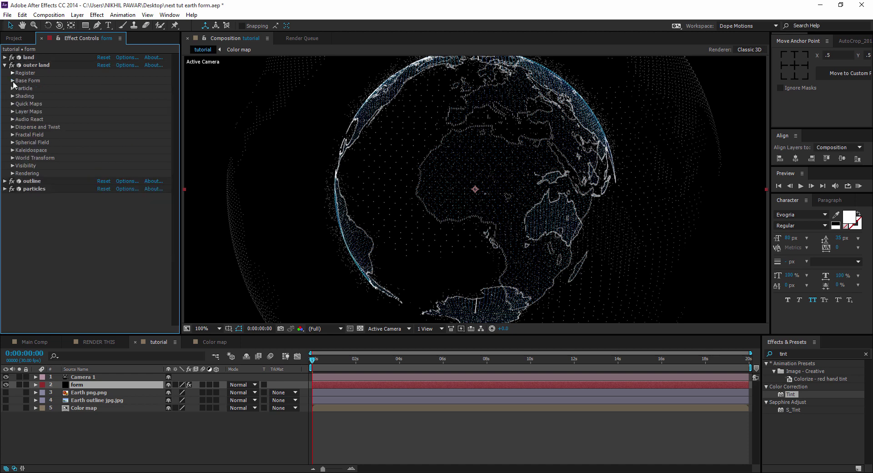
click(12, 112)
click(19, 120)
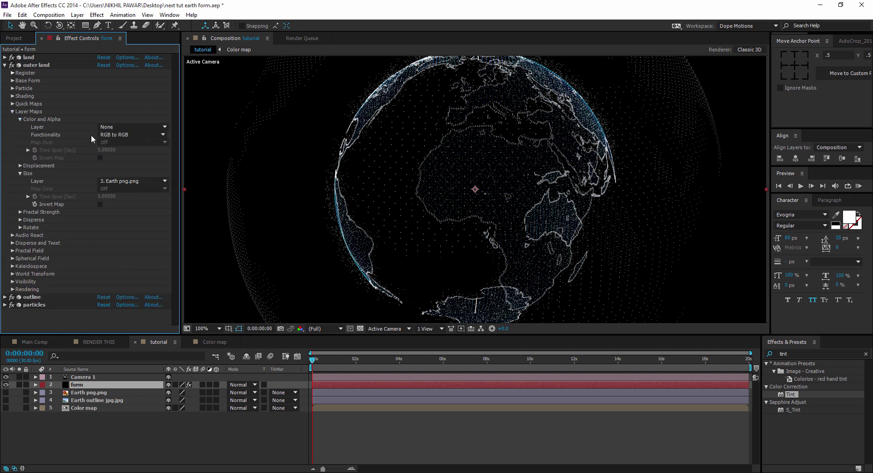
click(131, 127)
click(137, 180)
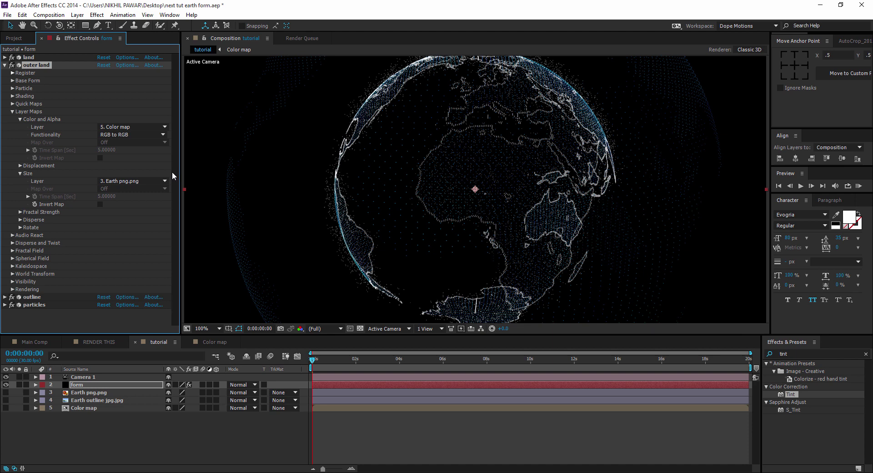
click(12, 111)
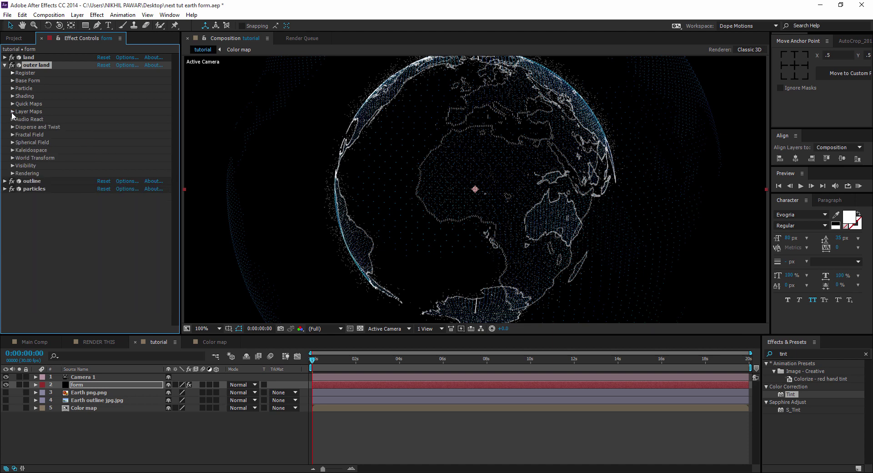
Reveal the Layer Maps settings of the outline effect.
click(4, 181)
scroll(24, 205, down, 3)
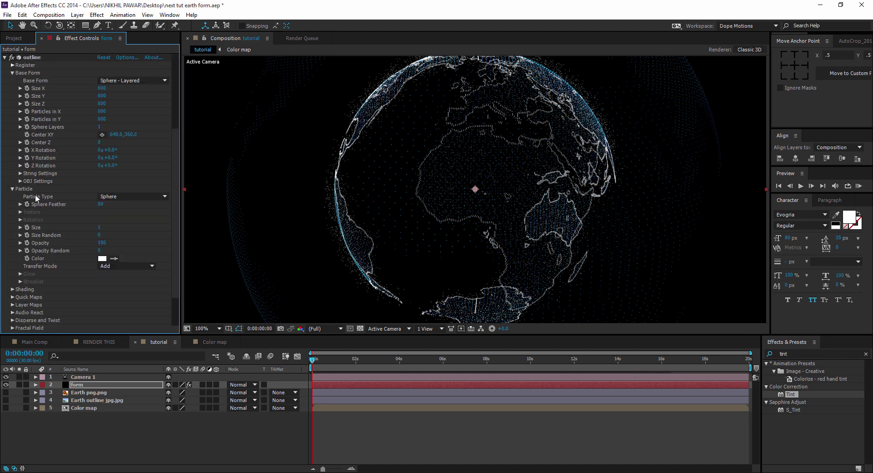
scroll(10, 249, down, 2)
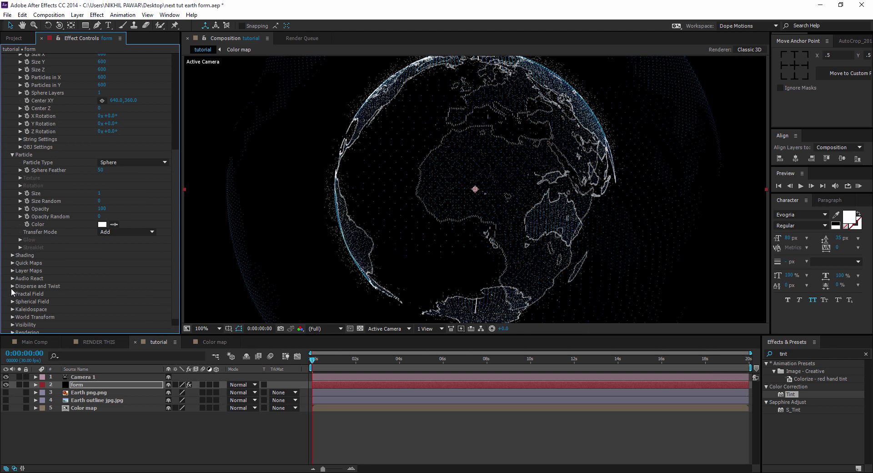
click(12, 271)
scroll(14, 272, down, 1)
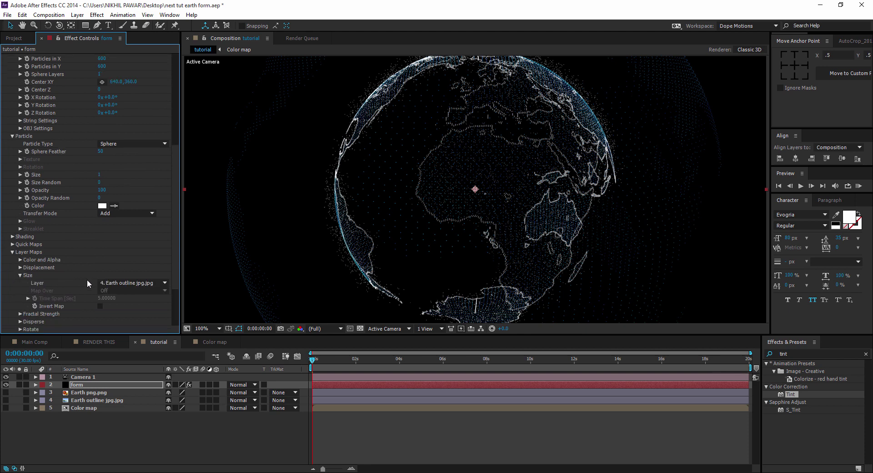
click(104, 283)
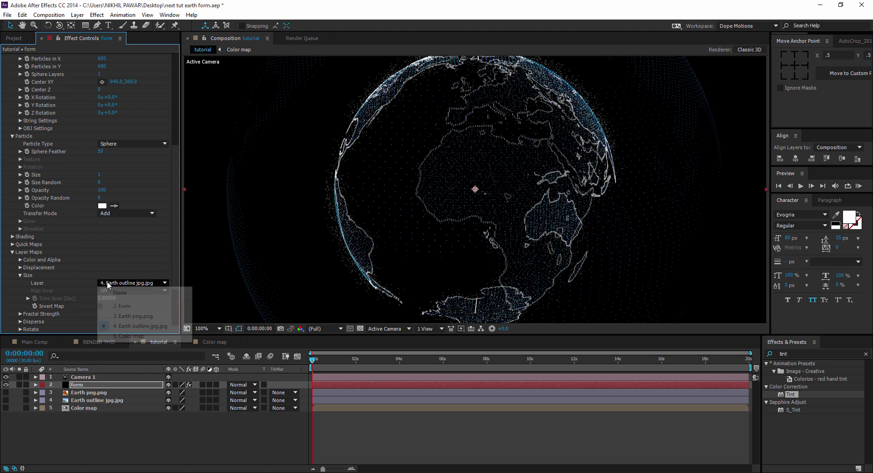
click(12, 253)
click(12, 253)
click(12, 260)
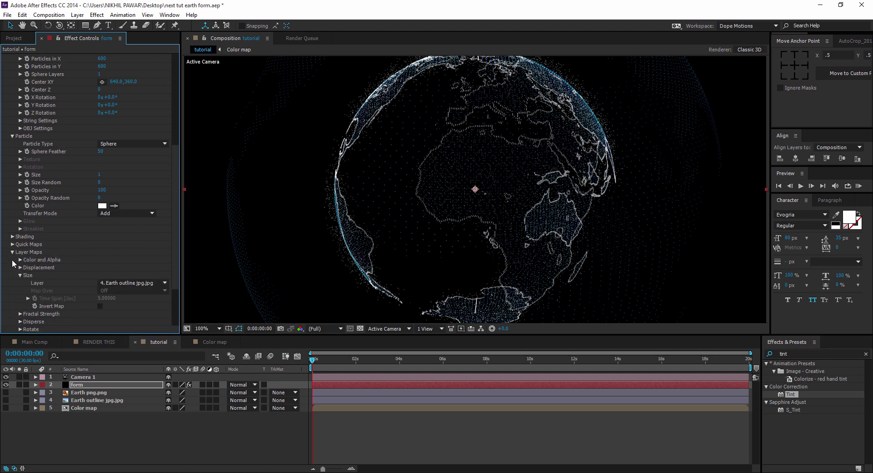
Set the outline effect's Color and Alpha layer map to Color map and collapse the expanded effects.
click(20, 274)
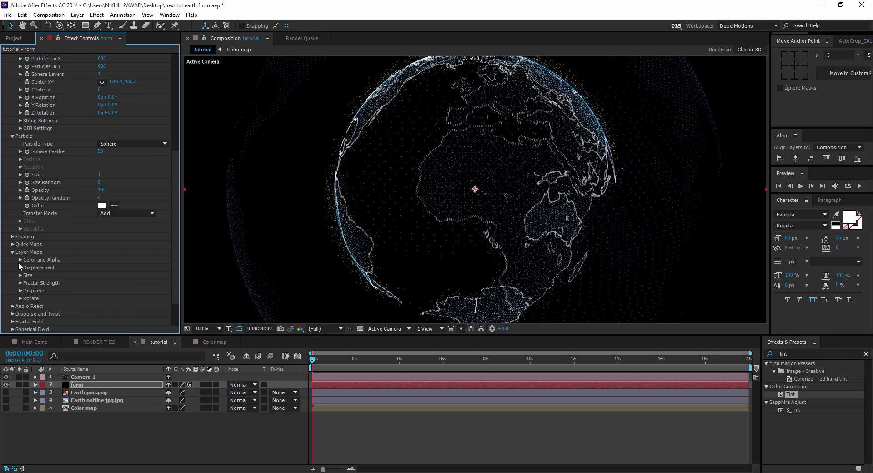
click(21, 260)
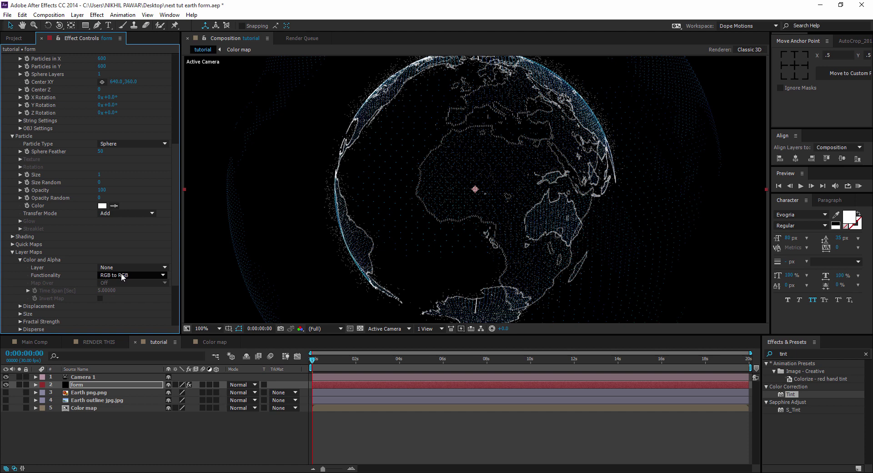
click(128, 268)
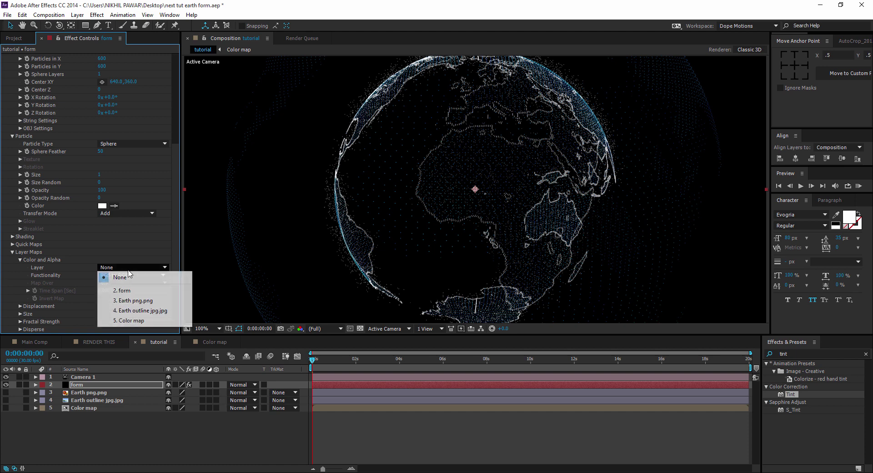
click(130, 320)
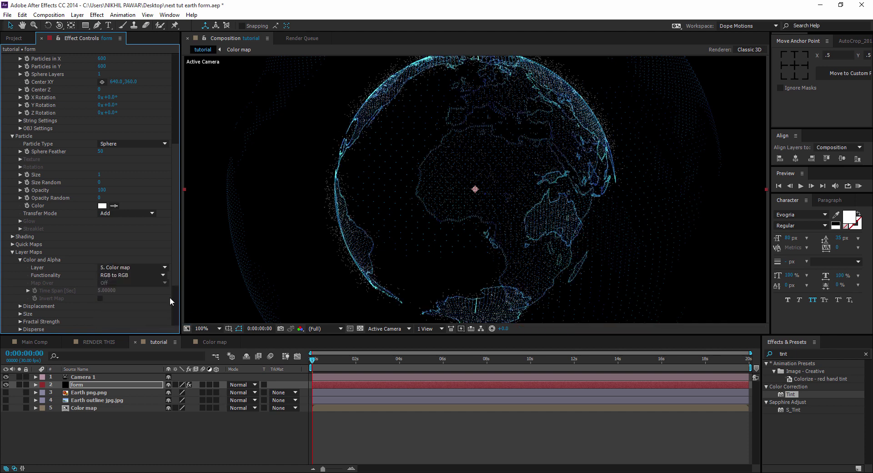
scroll(13, 104, up, 6)
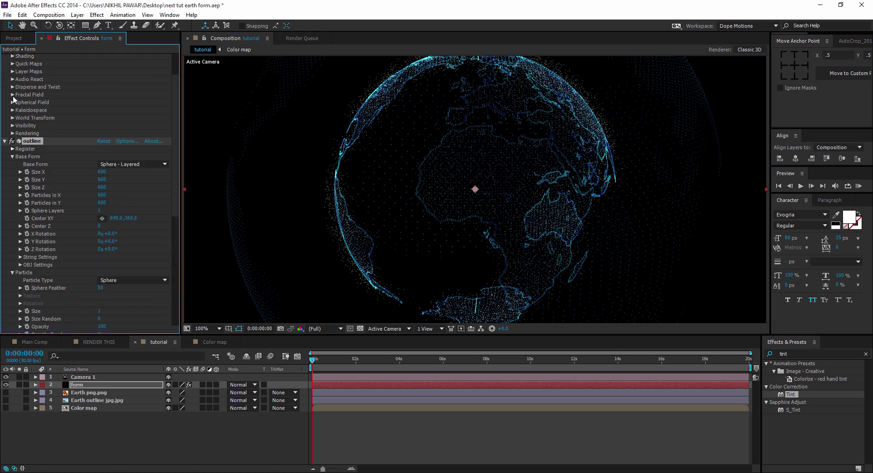
click(5, 142)
click(5, 66)
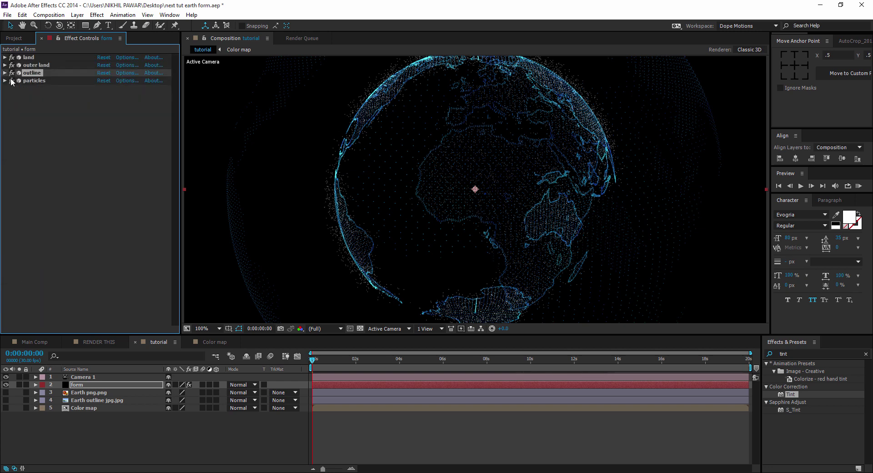
Set the Color and Alpha layer map of the particles effect to Color map.
click(5, 81)
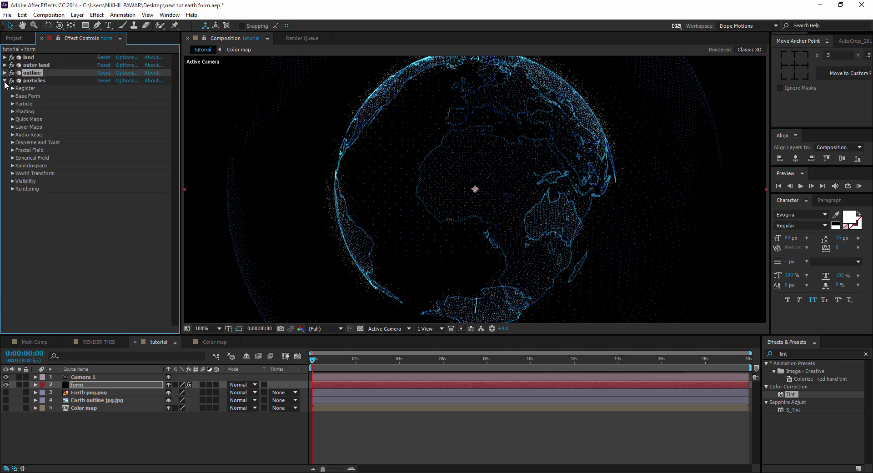
click(13, 119)
click(13, 119)
click(12, 127)
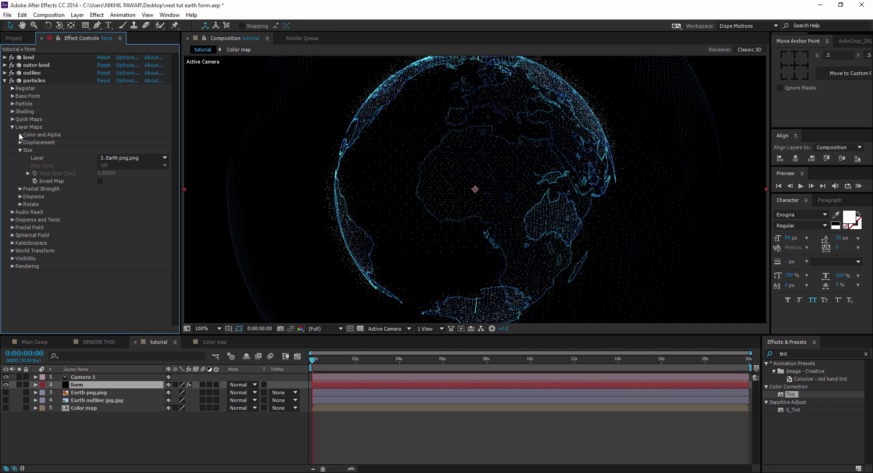
click(20, 134)
click(132, 142)
click(134, 196)
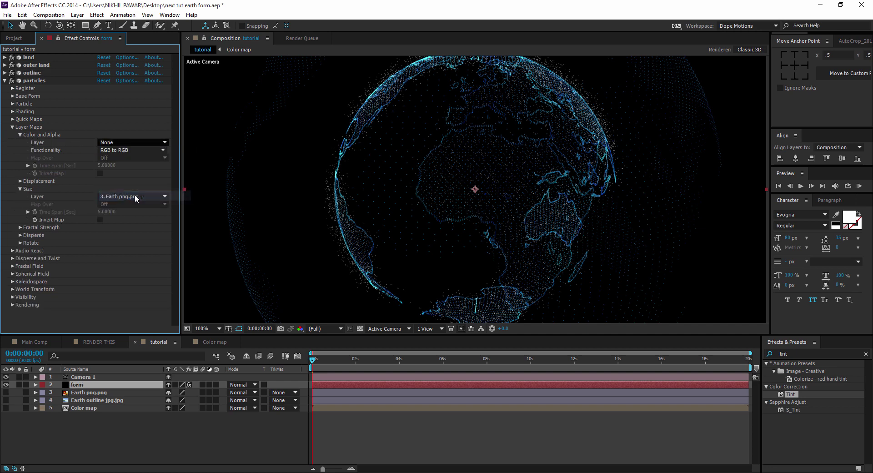
Orbit the camera slightly around the globe and collapse the particles effect.
key(comma)
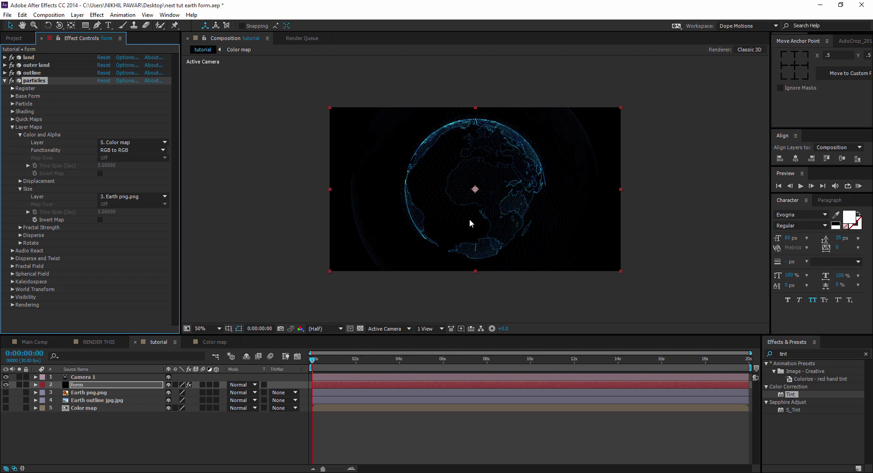
key(c)
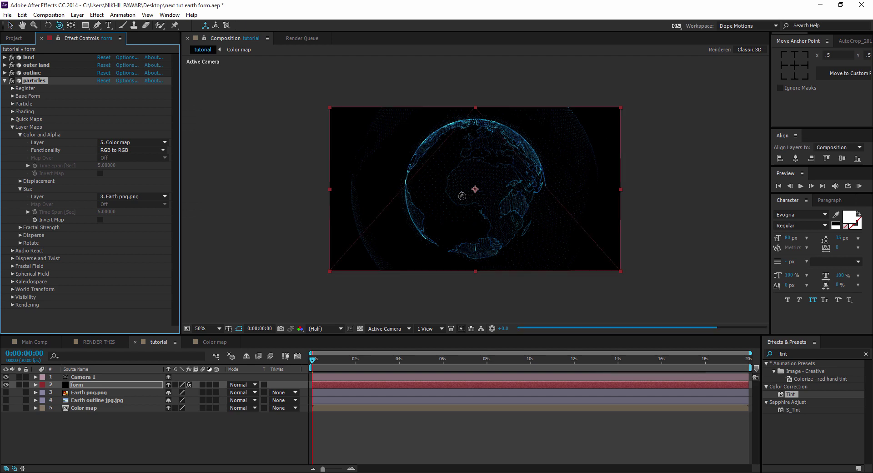
drag(462, 195, 489, 196)
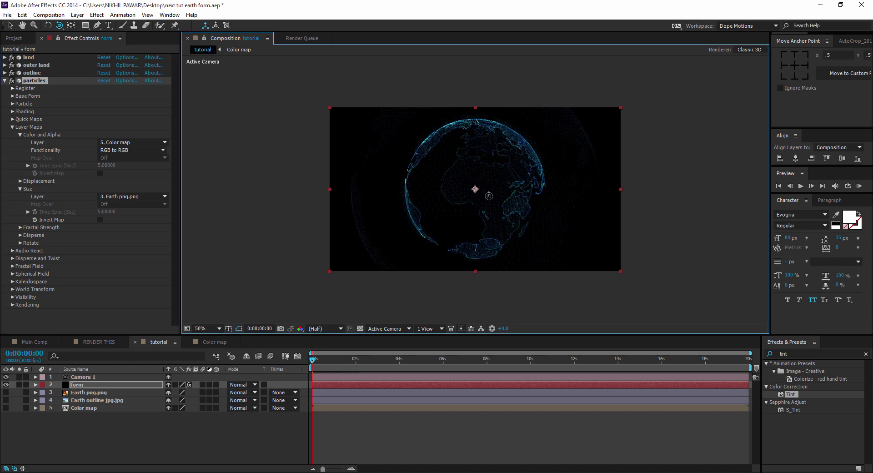
click(5, 81)
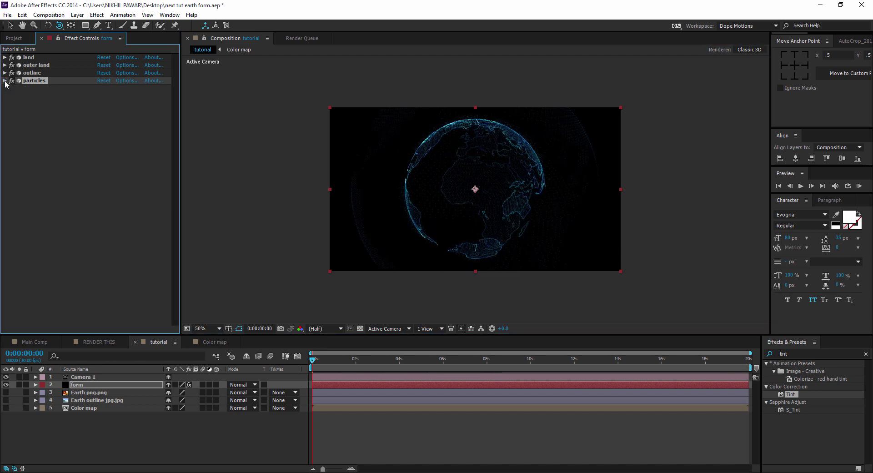
key(period)
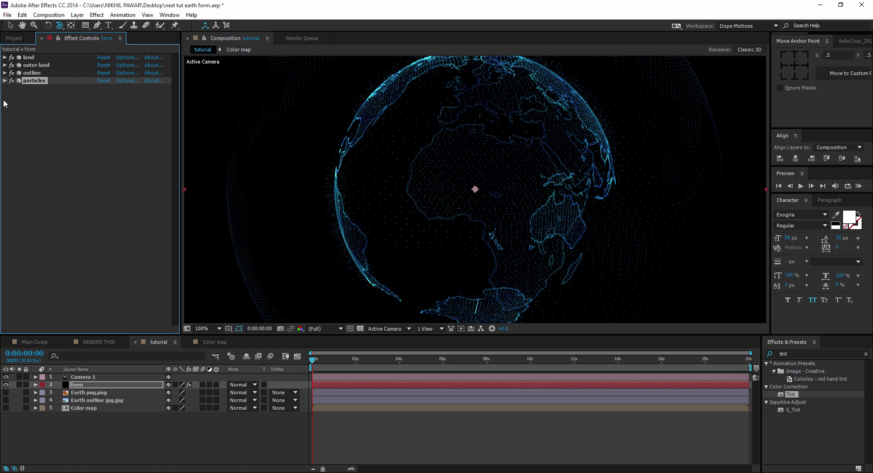
Duplicate the land effect and rename the copy "rings".
click(5, 57)
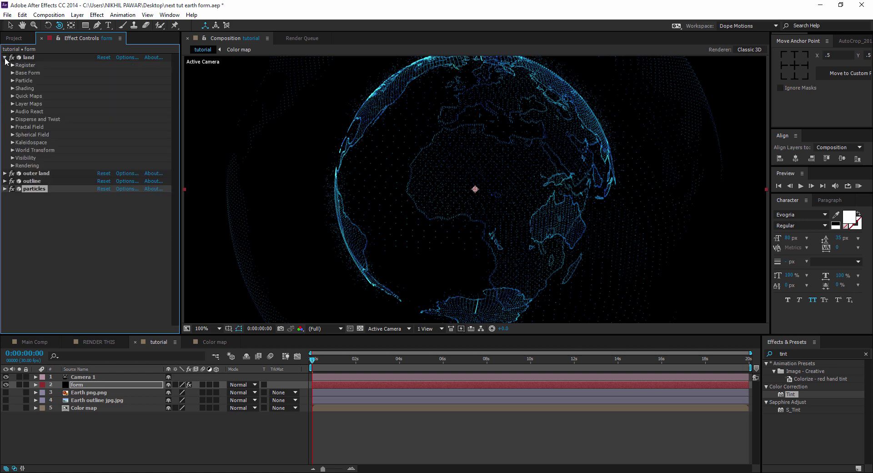
click(28, 57)
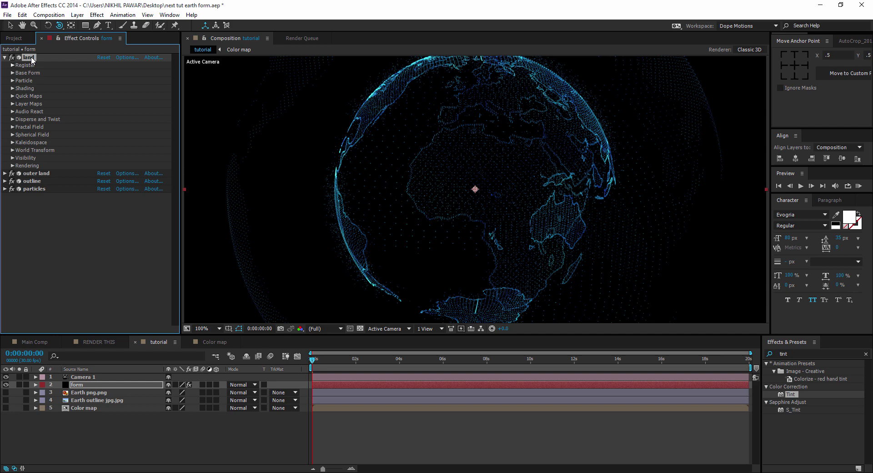
key(ctrl+d)
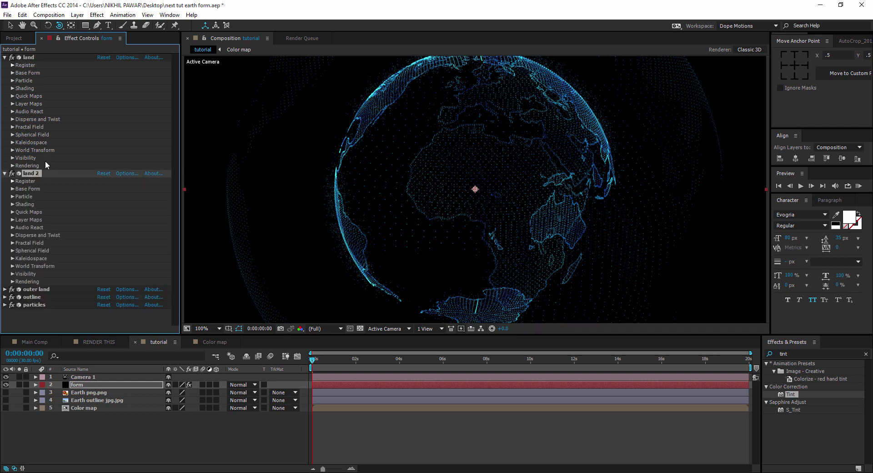
key(Return)
text(rin)
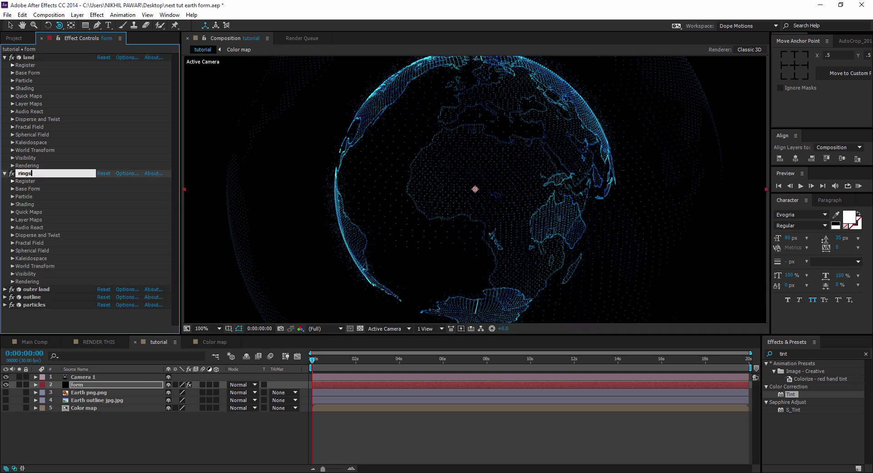
text(gs)
key(Return)
In the rings effect's Base Form settings, set Particles in Y to 2 and Particles in X to 500.
click(12, 196)
click(12, 196)
click(13, 189)
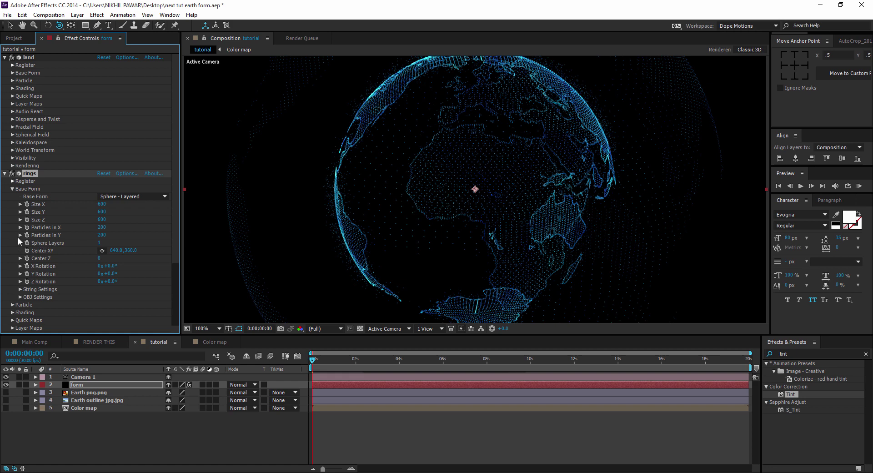
drag(101, 228, 77, 233)
scroll(389, 202, down, 2)
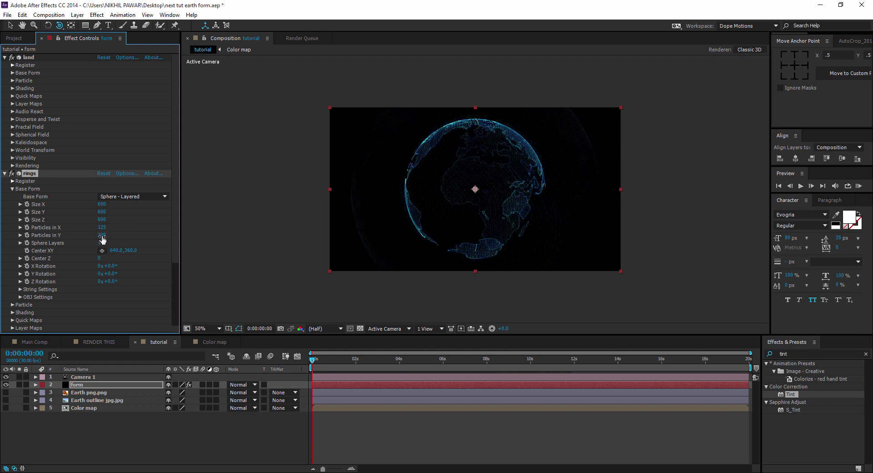
click(101, 235)
text(2)
key(shift+Tab)
key(shift+Tab)
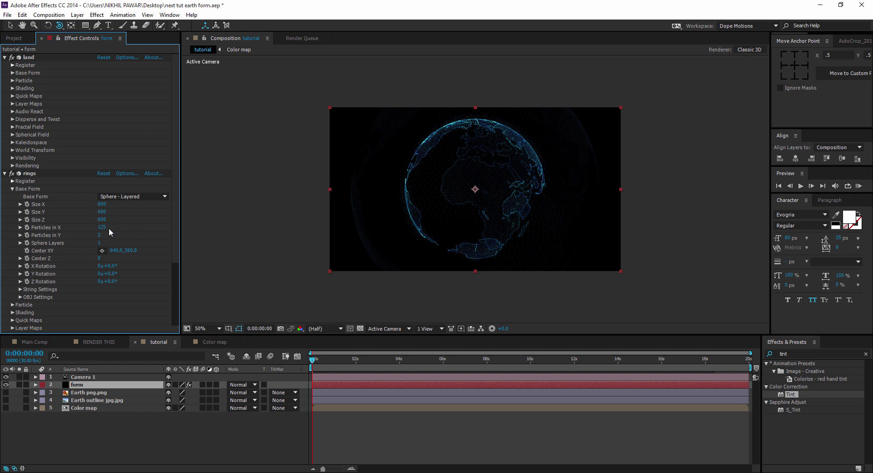
click(102, 227)
text(500)
key(Return)
Set the particle size of the rings effect to 2 and inspect the rings on the globe.
key(slash)
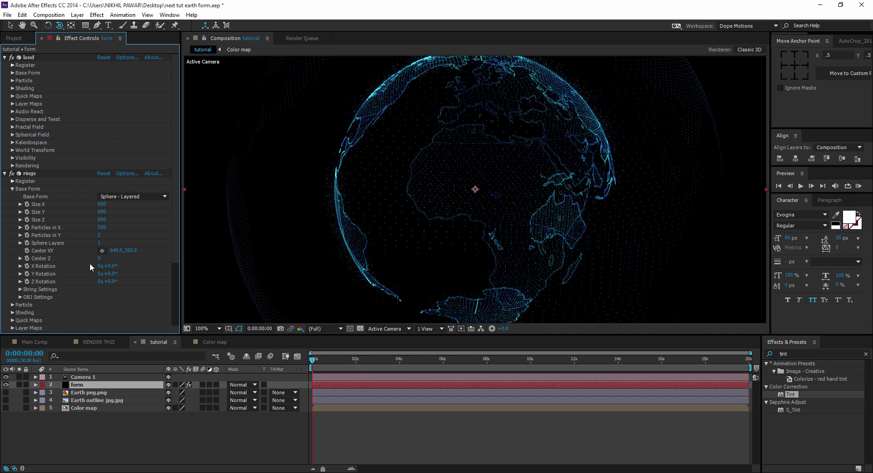
click(12, 304)
scroll(68, 260, down, 5)
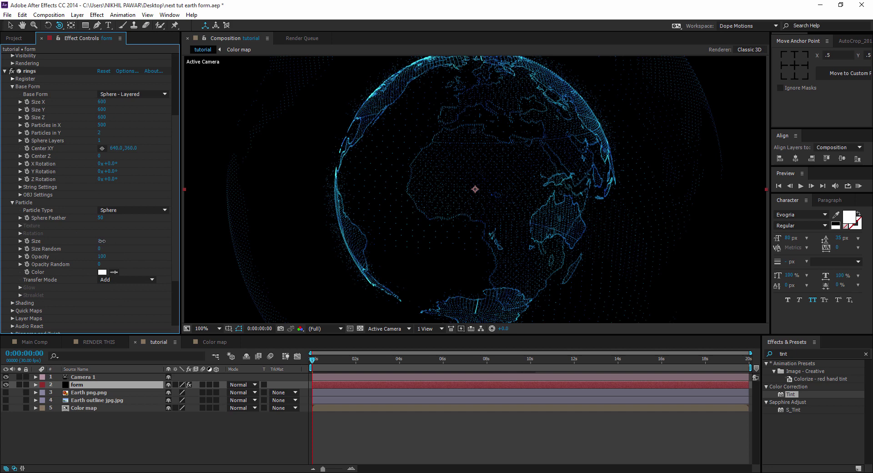
drag(102, 241, 103, 241)
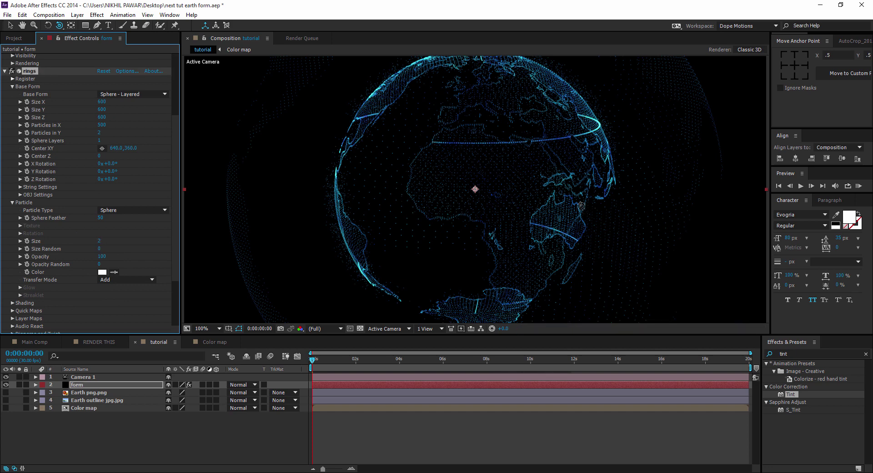
key(comma)
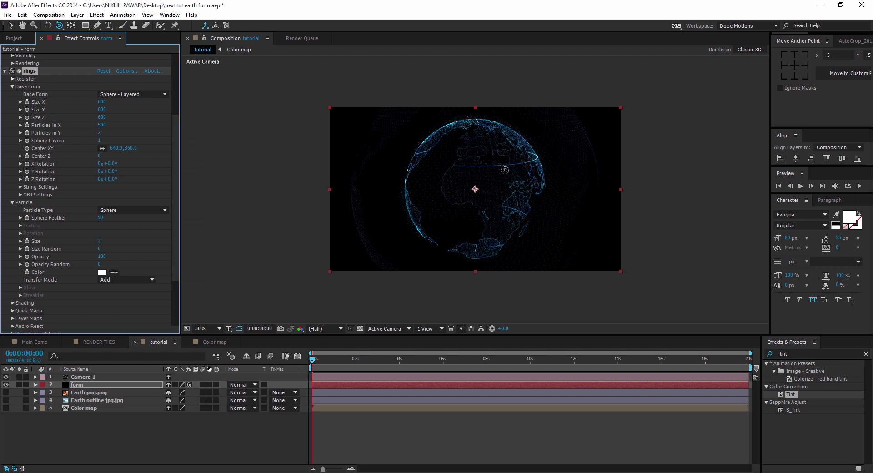
key(period)
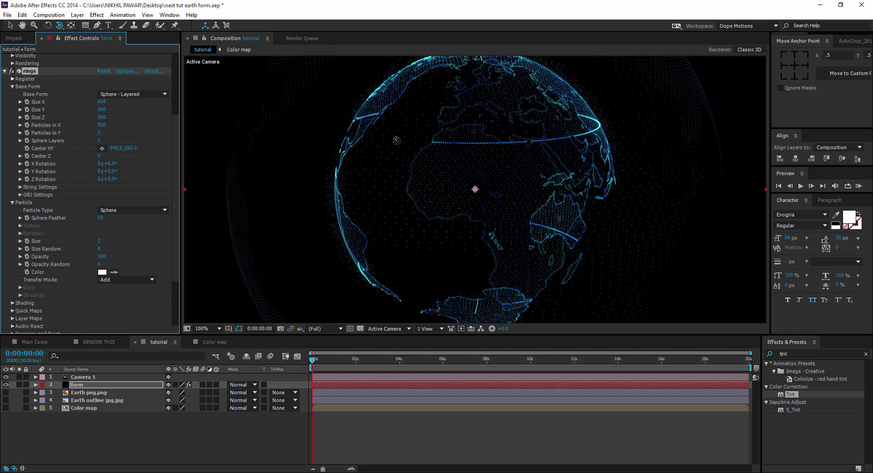
Try the rings effect's Color and Alpha layer map set to None, and undo the change.
scroll(12, 258, down, 3)
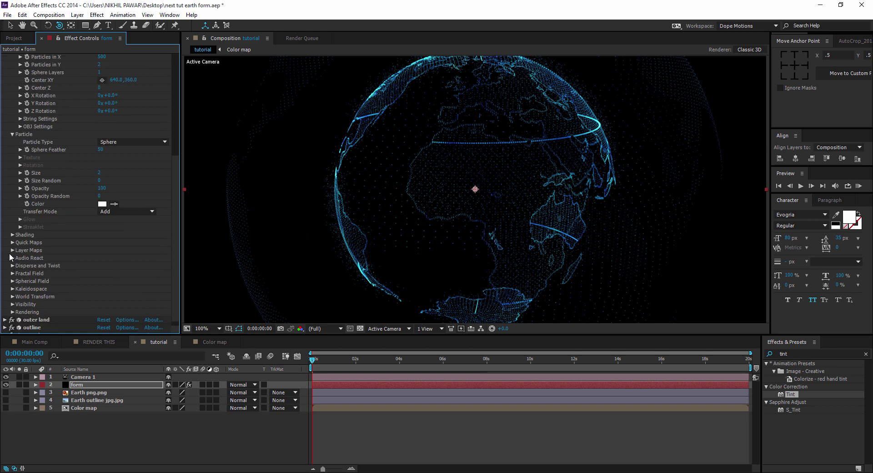
click(13, 250)
click(141, 260)
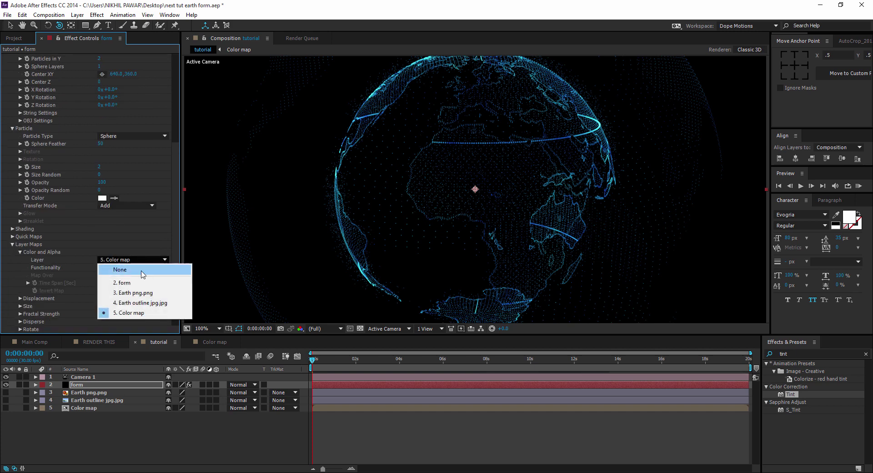
click(143, 273)
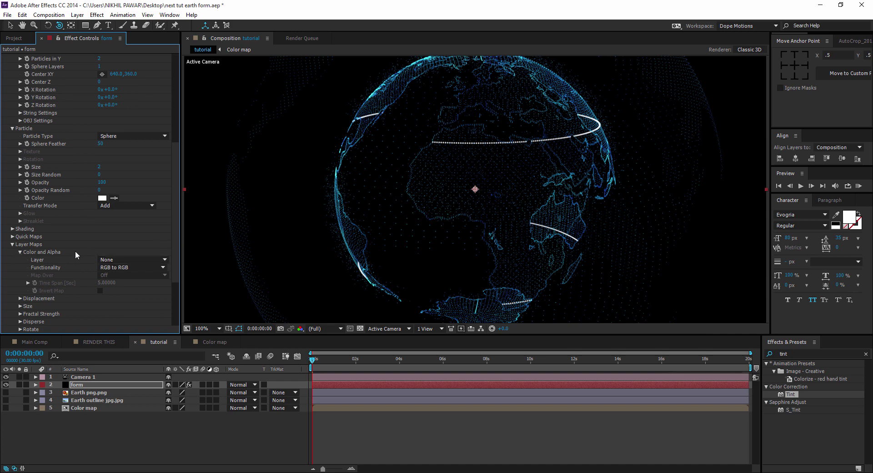
key(ctrl+z)
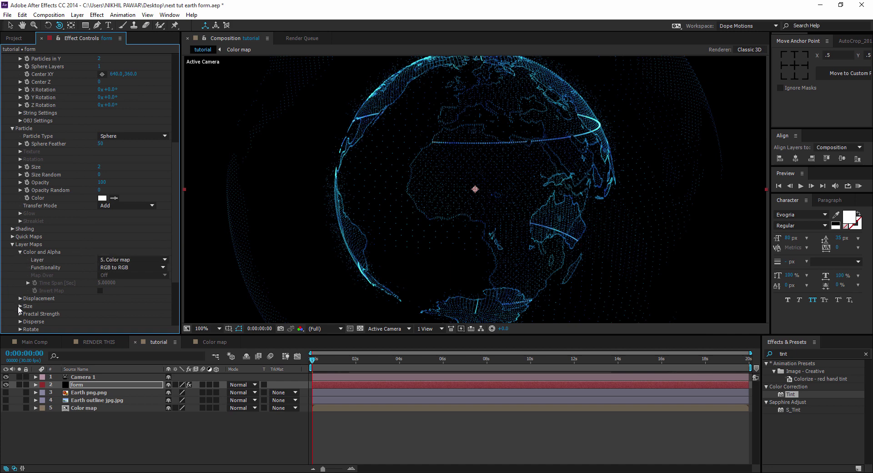
Set the rings effect's Size layer map to None and collapse its Layer Maps settings.
click(20, 252)
click(20, 267)
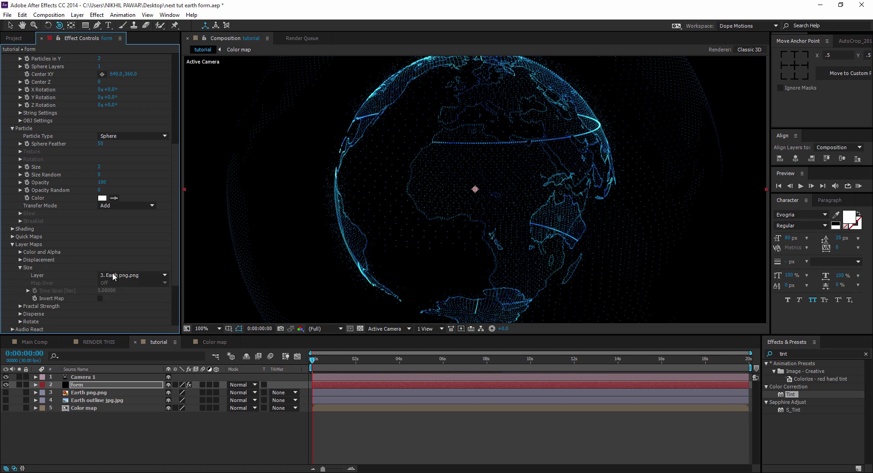
click(115, 275)
click(114, 286)
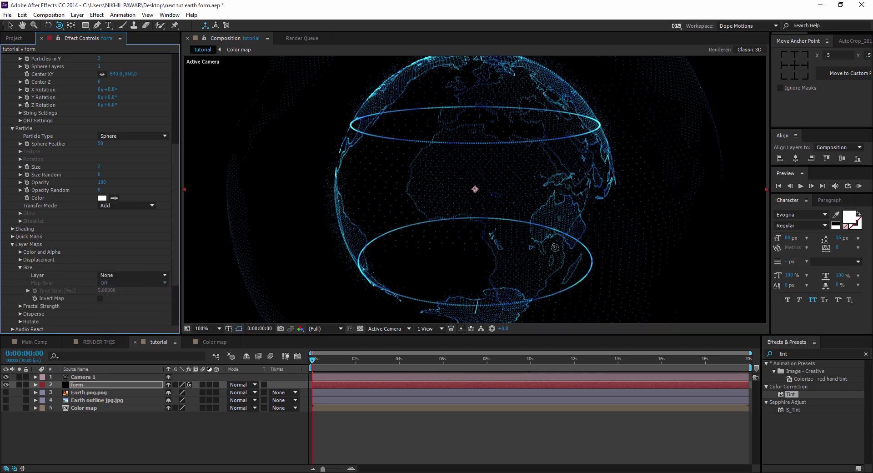
key(comma)
key(comma)
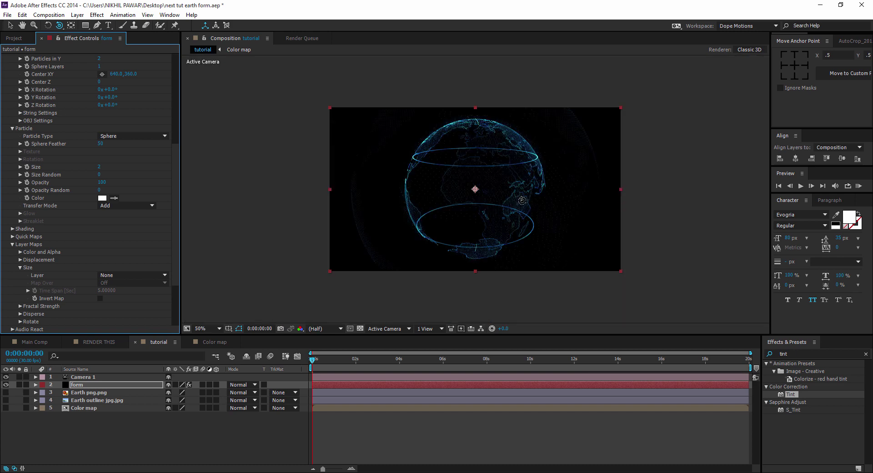
click(13, 245)
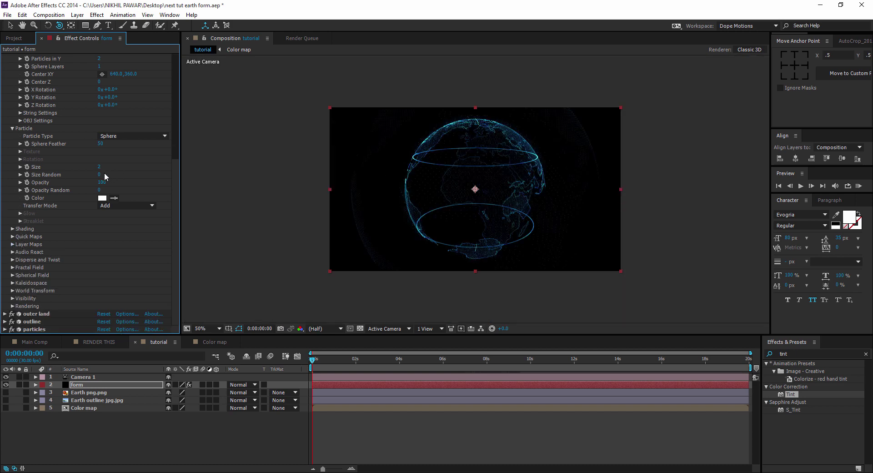
Reduce the rings effect's particle size to 1 and set its Particles in Y to 5.
drag(97, 166, 95, 167)
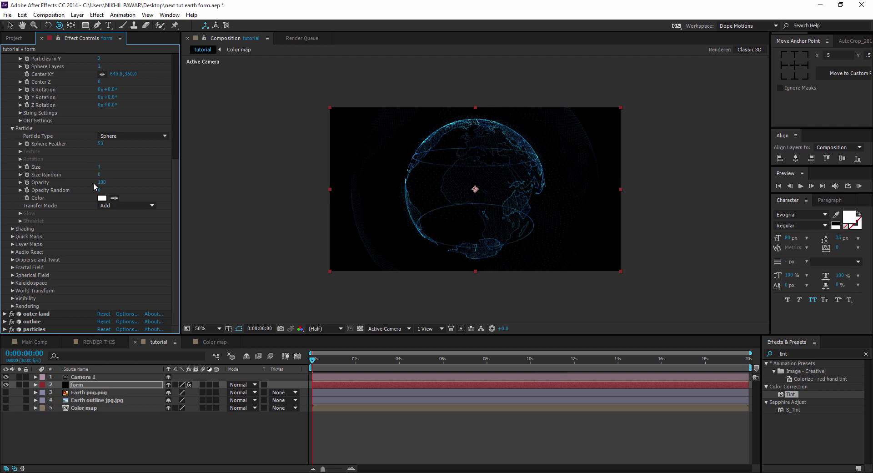
scroll(21, 138, up, 5)
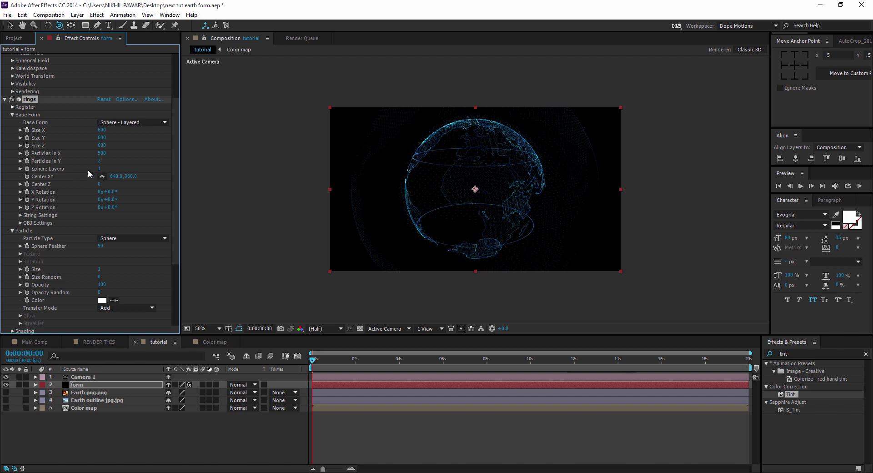
drag(101, 161, 138, 152)
click(138, 152)
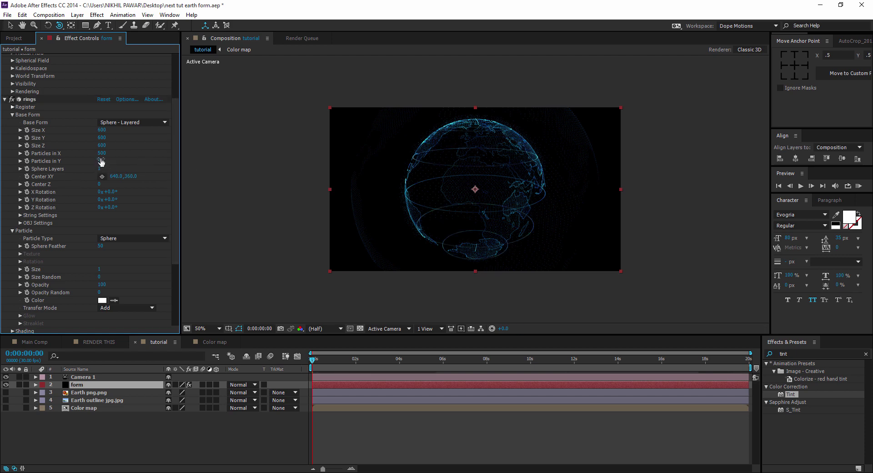
Set the World Transform scale of the rings effect to 110.
scroll(84, 228, down, 3)
click(13, 324)
scroll(12, 318, down, 2)
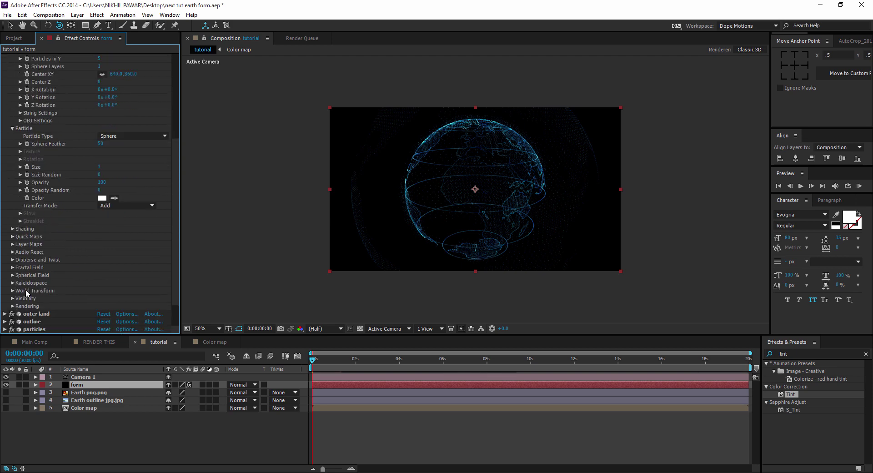
scroll(15, 295, down, 1)
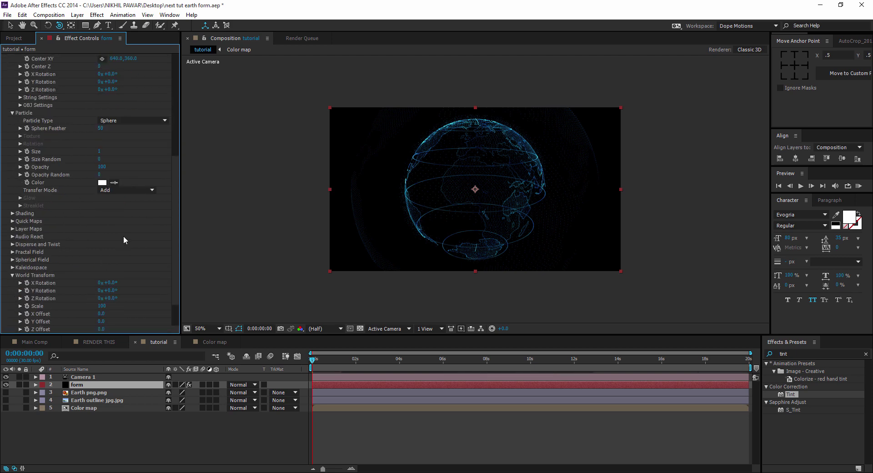
scroll(123, 235, down, 2)
drag(101, 272, 106, 272)
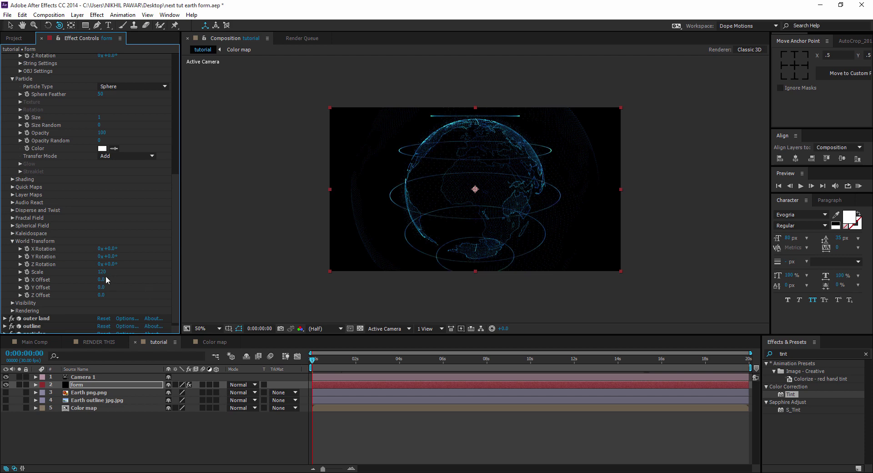
click(104, 272)
text(11)
key(Return)
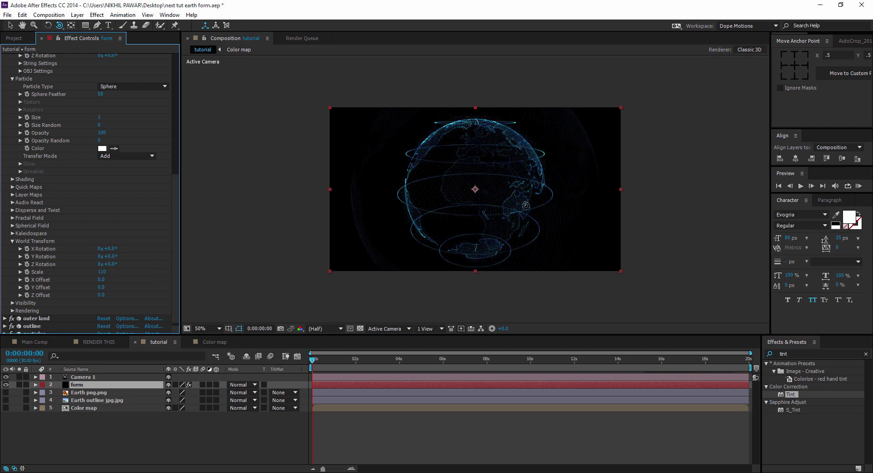
Set the particle size of the rings effect to 0.7 and check the thinner rings around the globe.
click(99, 118)
text(.5)
key(Return)
click(99, 117)
text(.7)
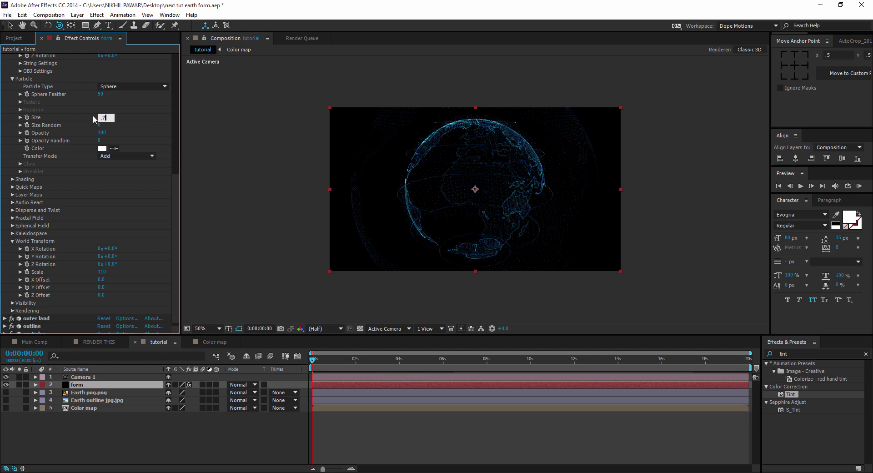
key(Return)
key(period)
key(period)
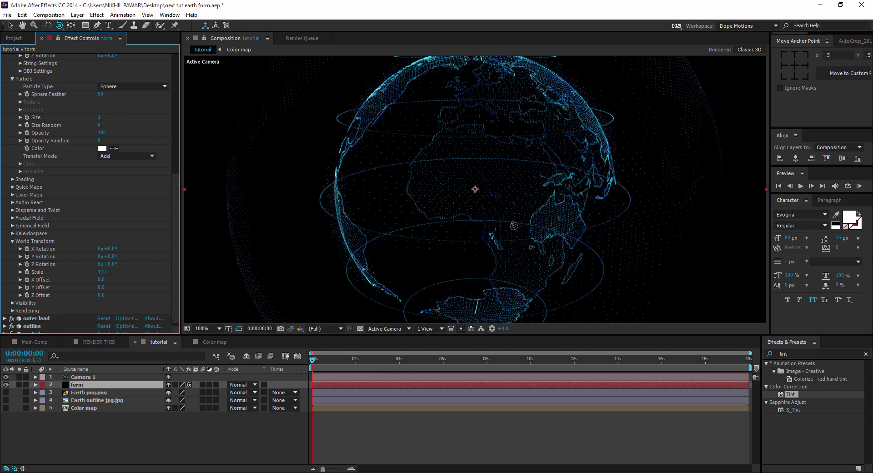
key(comma)
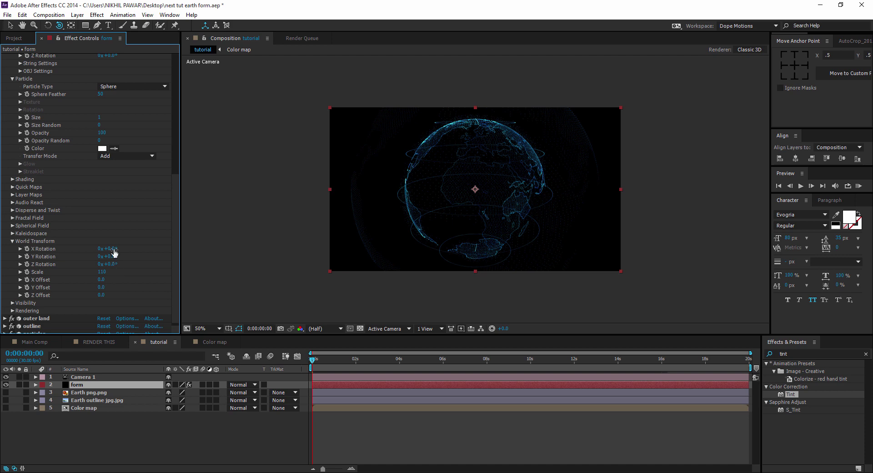
Try rotating the rings effect about the X, Y and Z axes in World Transform, undoing each rotation.
drag(117, 249, 119, 248)
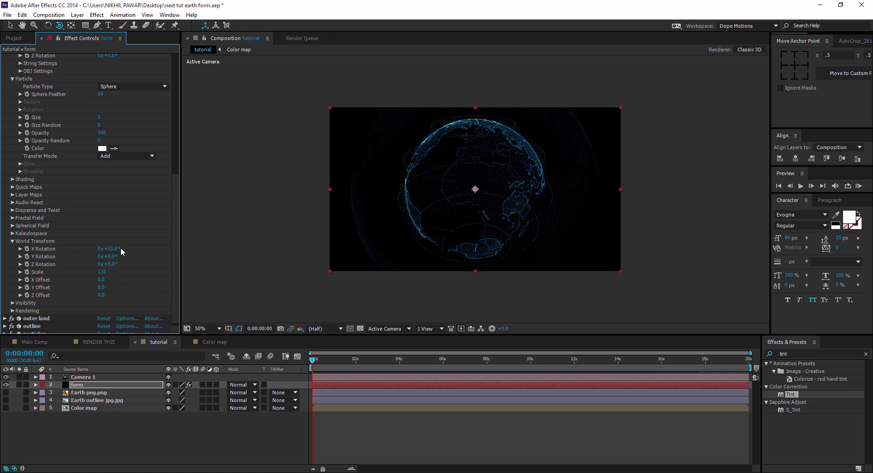
key(ctrl+z)
drag(113, 256, 127, 254)
key(ctrl+z)
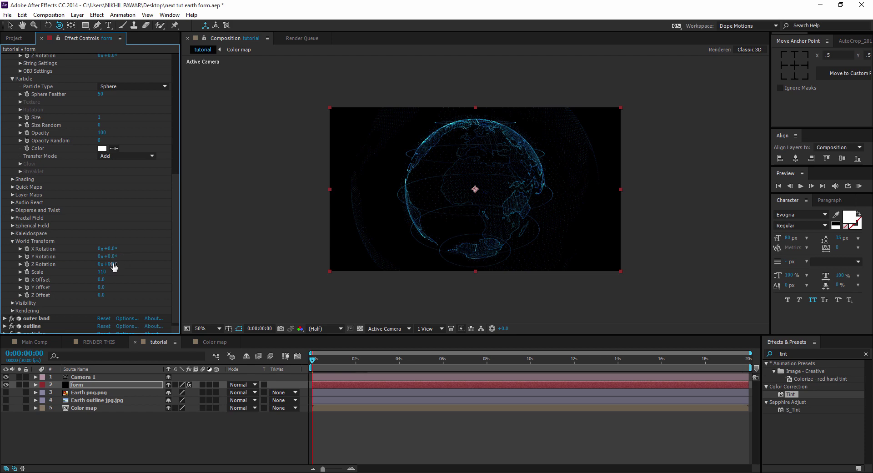
drag(113, 263, 124, 263)
key(ctrl+z)
Inspect the rings around the globe up close, and collapse the settings of the rings and land effects.
key(period)
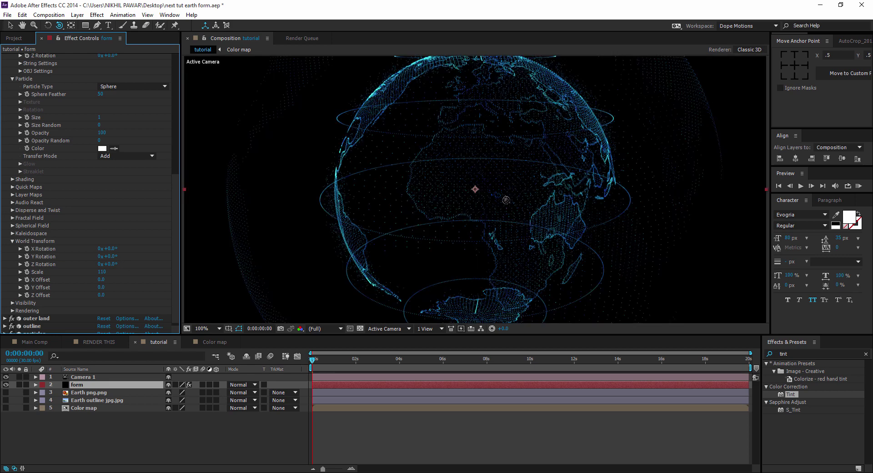
key(comma)
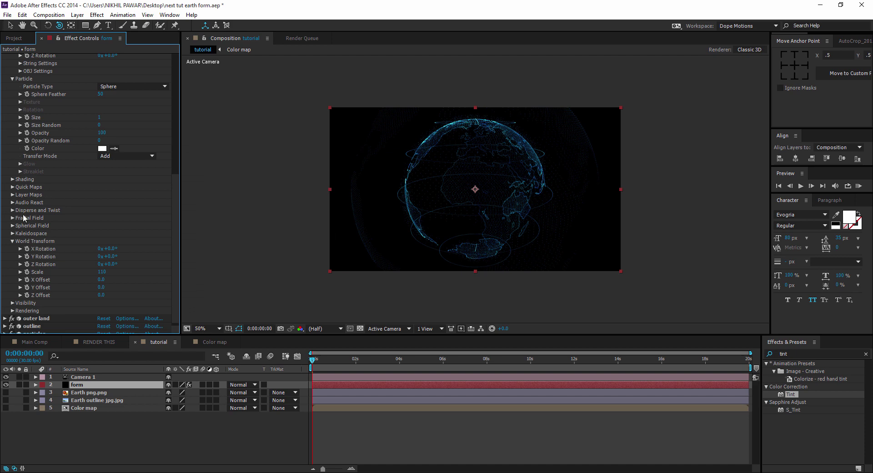
scroll(68, 184, up, 5)
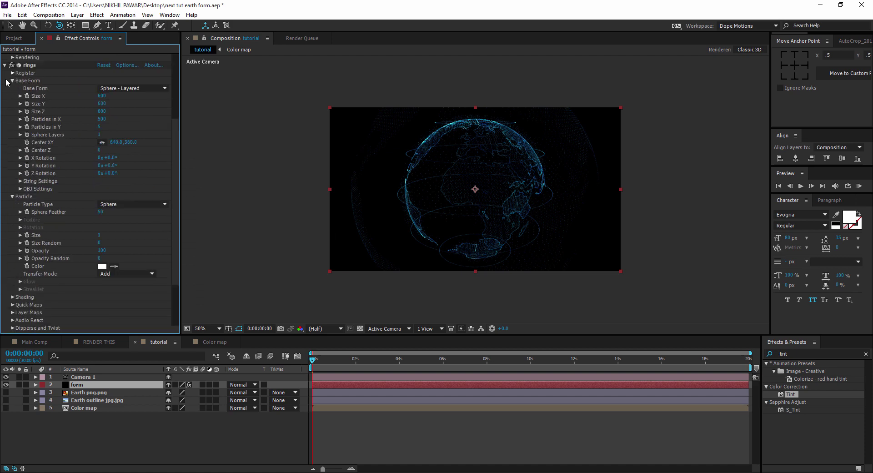
click(5, 65)
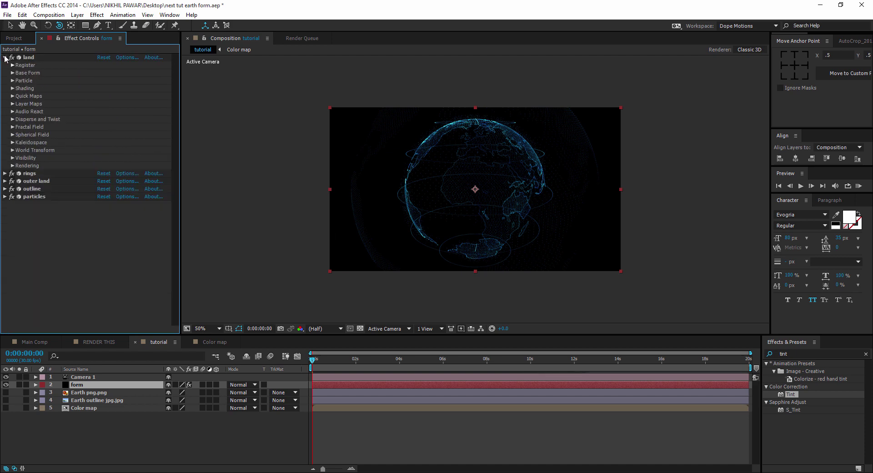
click(5, 57)
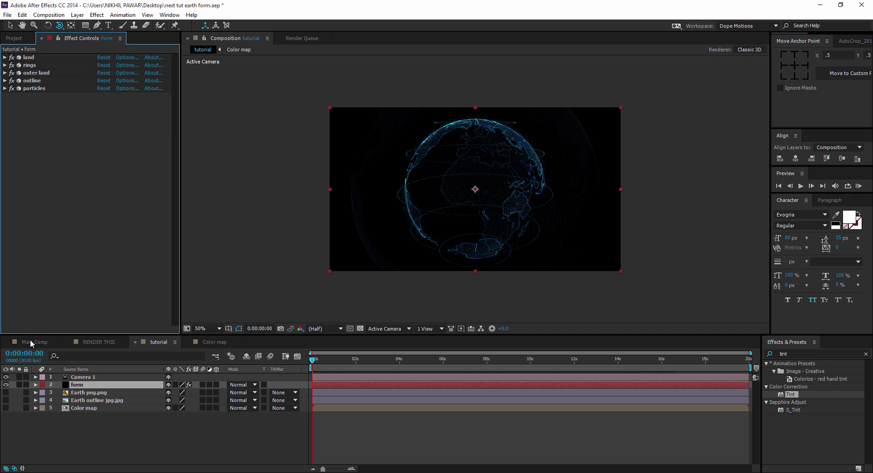
Consult the RENDER THIS composition for reference and add a black 1280 x 720 solid named particles to the tutorial composition.
click(86, 342)
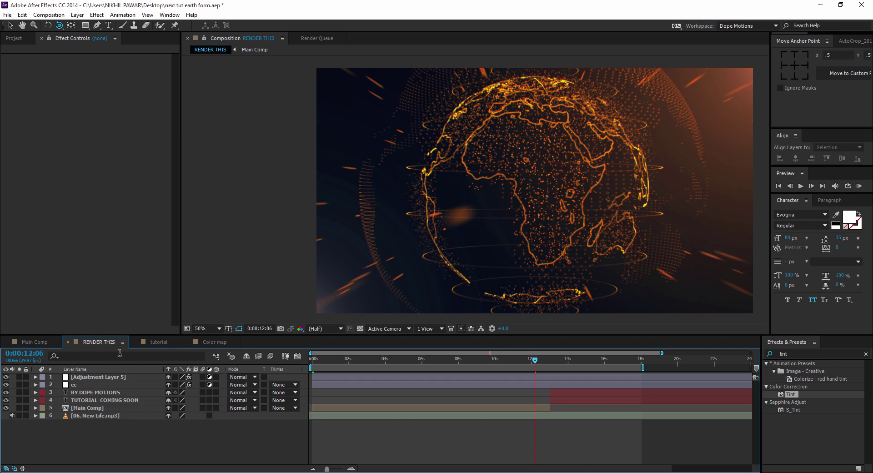
click(176, 342)
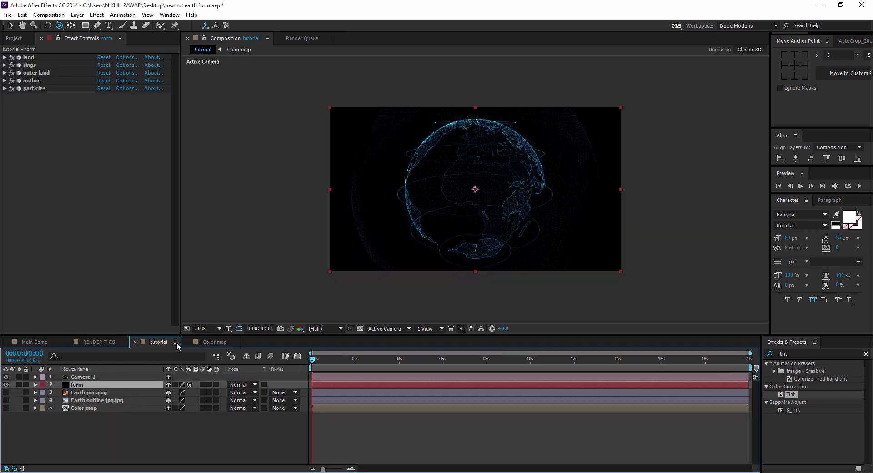
click(137, 417)
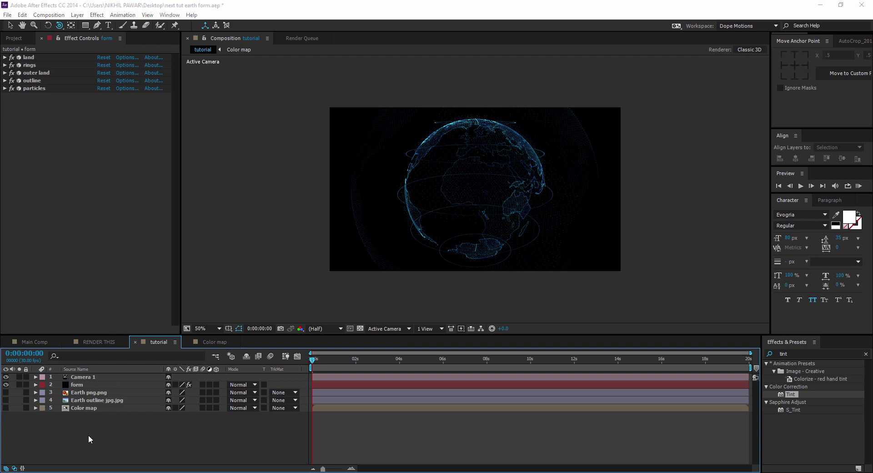
key(ctrl+y)
text(pa)
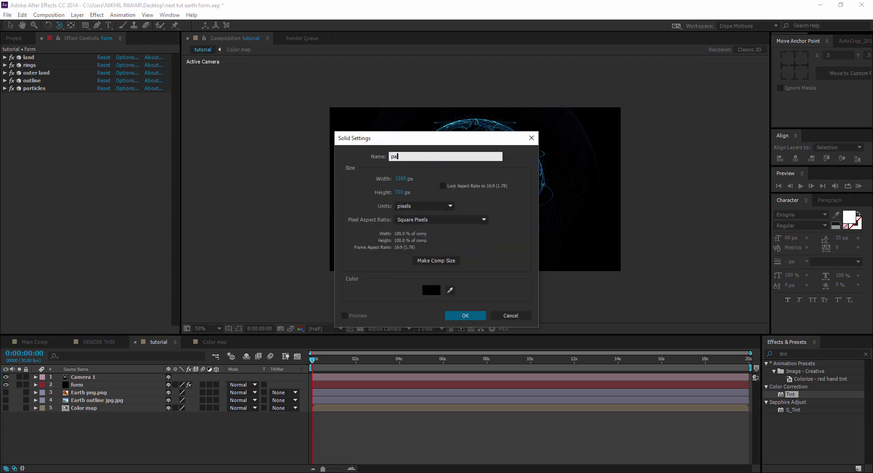
text(rticles)
click(466, 315)
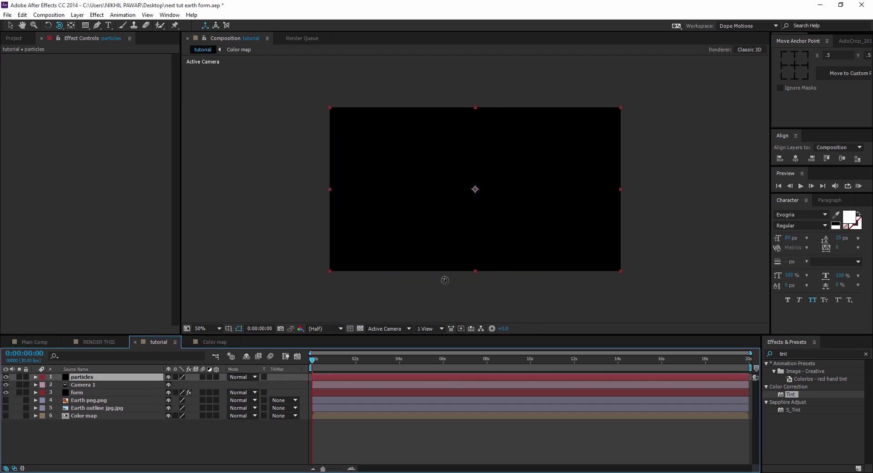
Apply Trapcode Particular to the particles solid and preview its emission at 0:00:03:15.
click(98, 15)
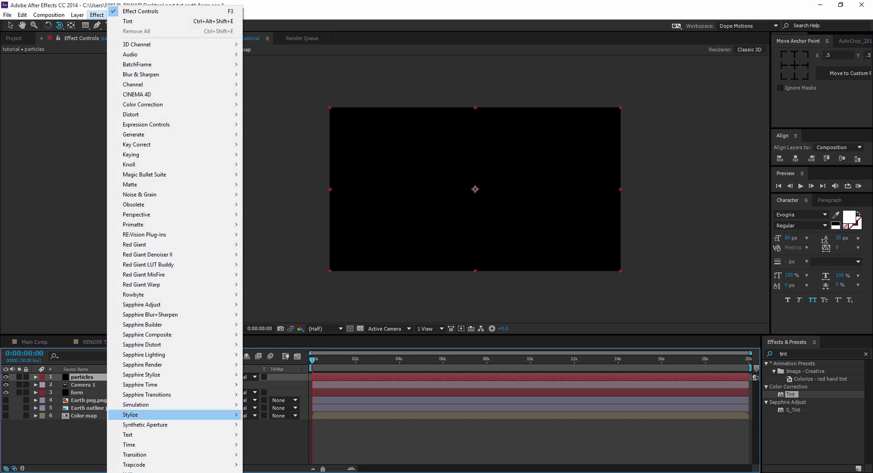
mouse_move(225, 464)
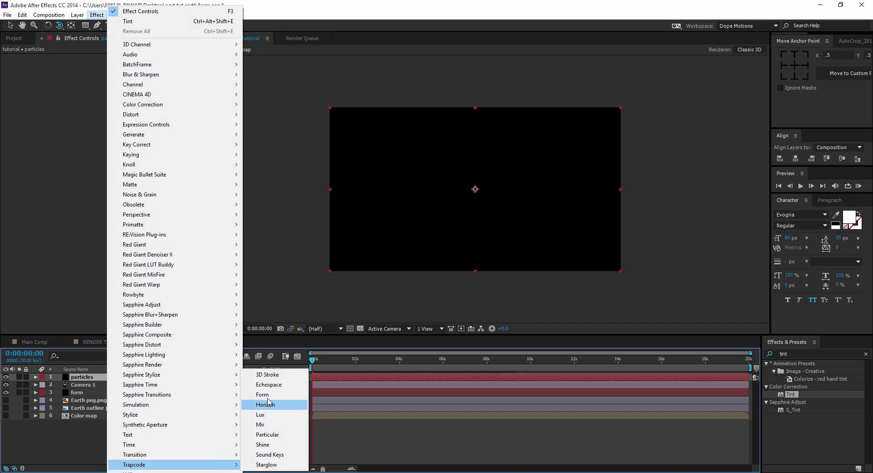
click(269, 435)
key(v)
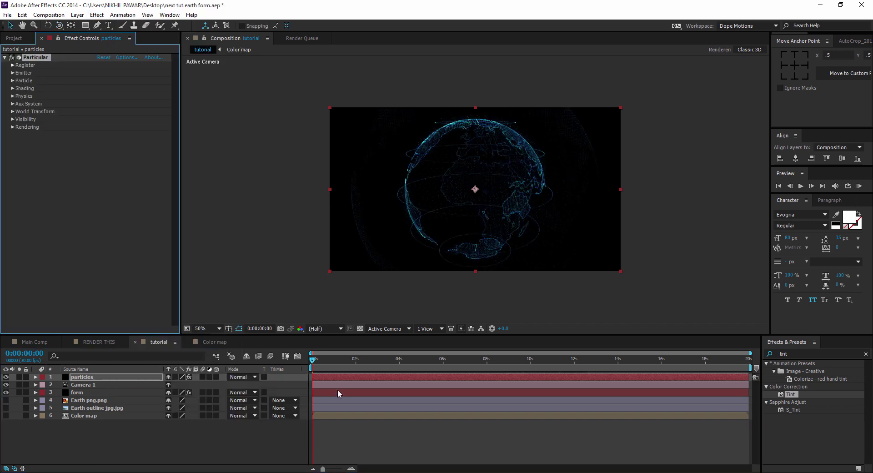
key(Page_Down)
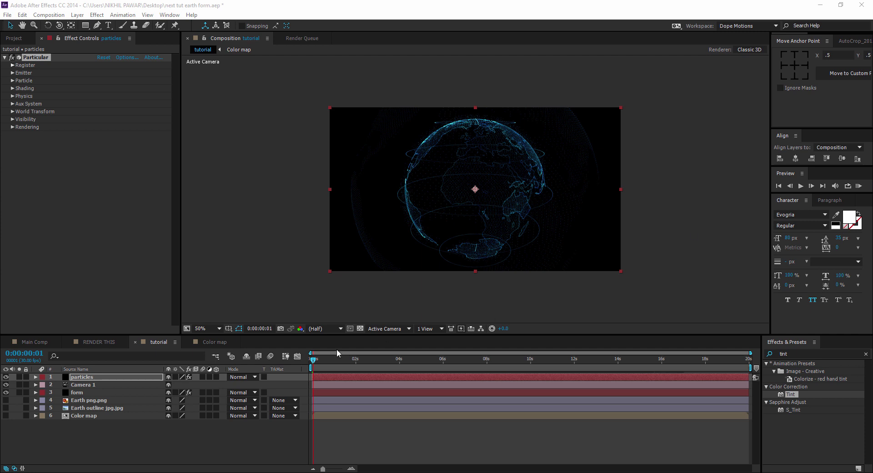
drag(337, 360, 388, 362)
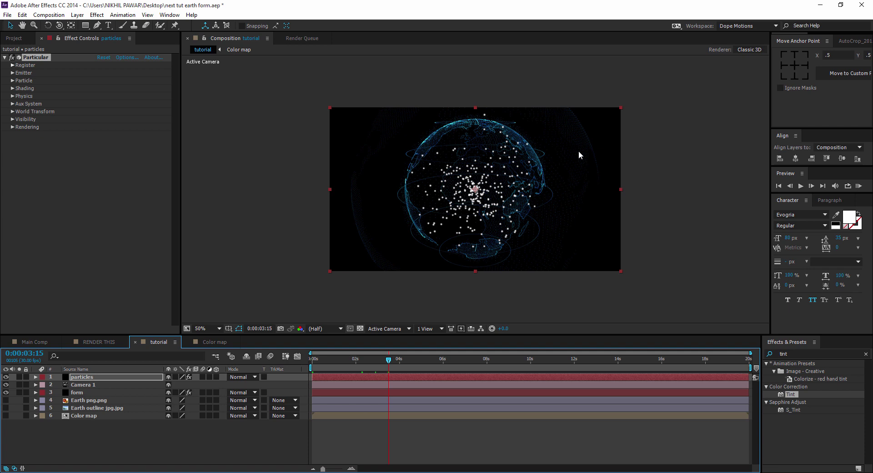
Set the Particular emitter's Velocity to 300 and its Velocity Random to 0.
click(13, 73)
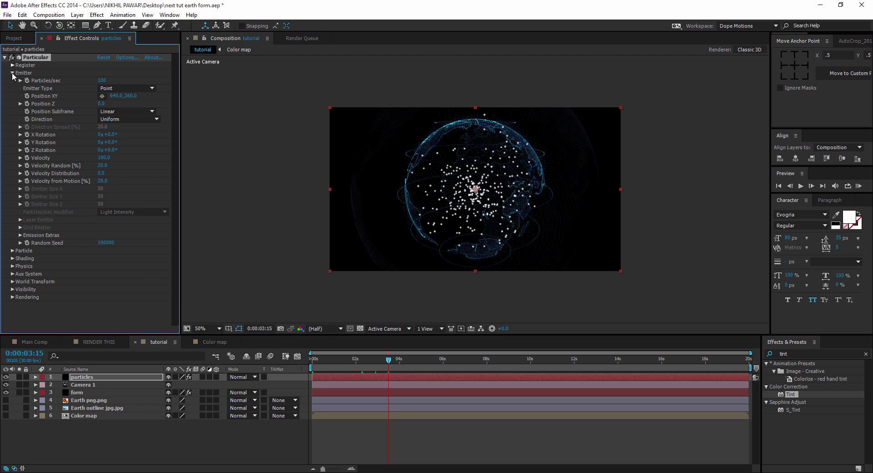
click(103, 157)
text(300)
click(127, 175)
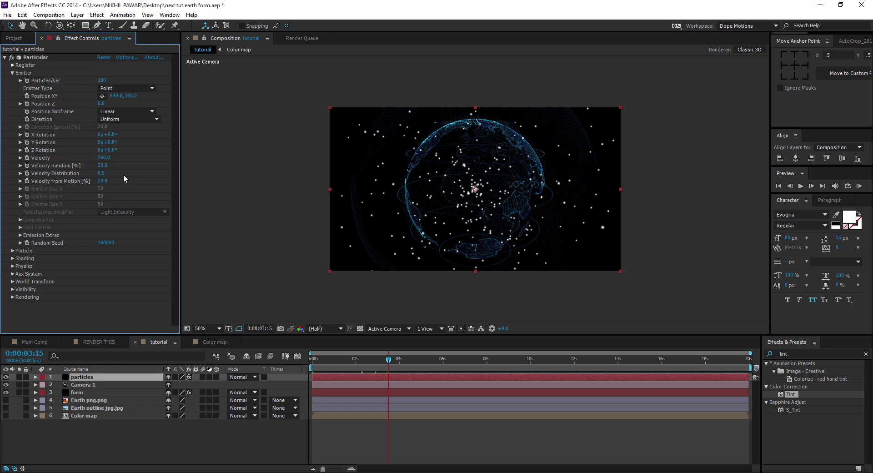
click(102, 165)
text(0)
click(146, 184)
Set the main particles' Life to 2 seconds, Sphere Feather to 100 and Size to 0.
click(13, 251)
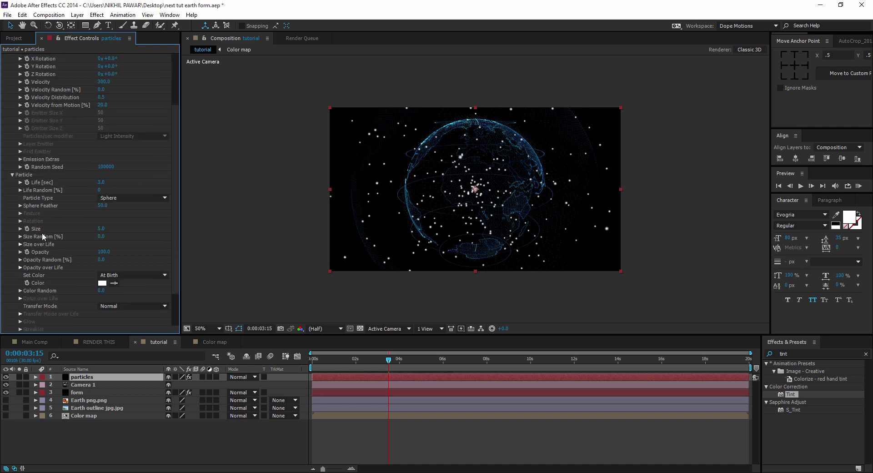
scroll(108, 186, down, 5)
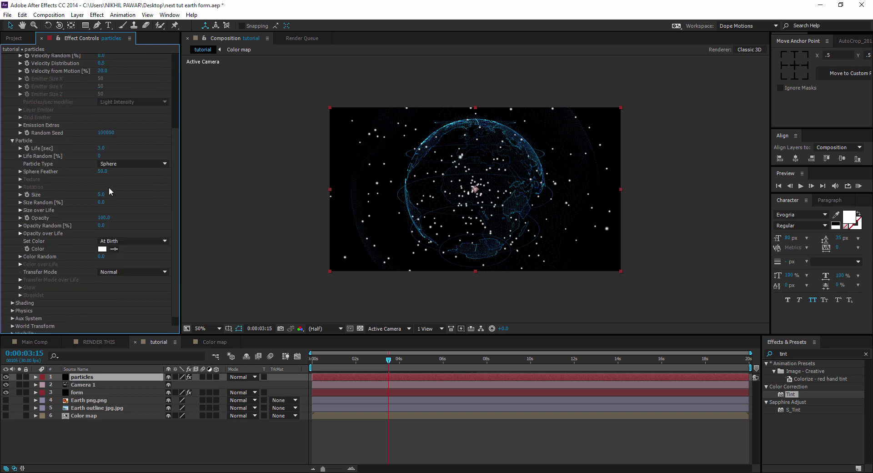
click(100, 148)
text(2)
key(Return)
key(Return)
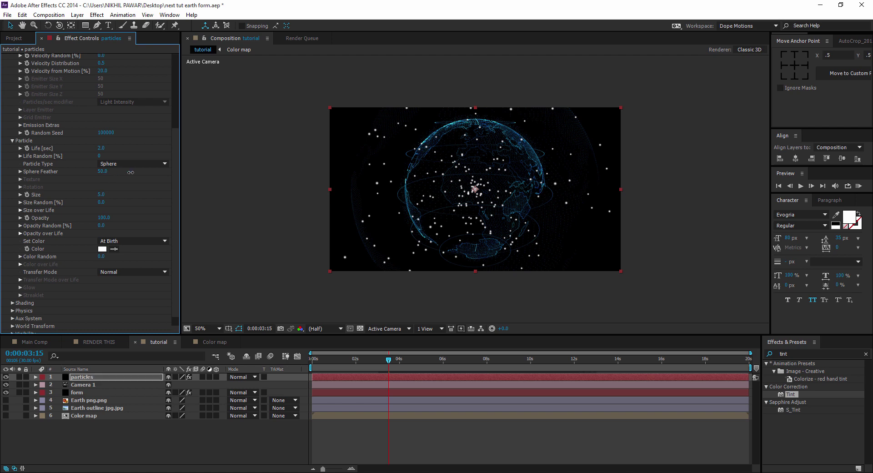
click(101, 194)
text(0)
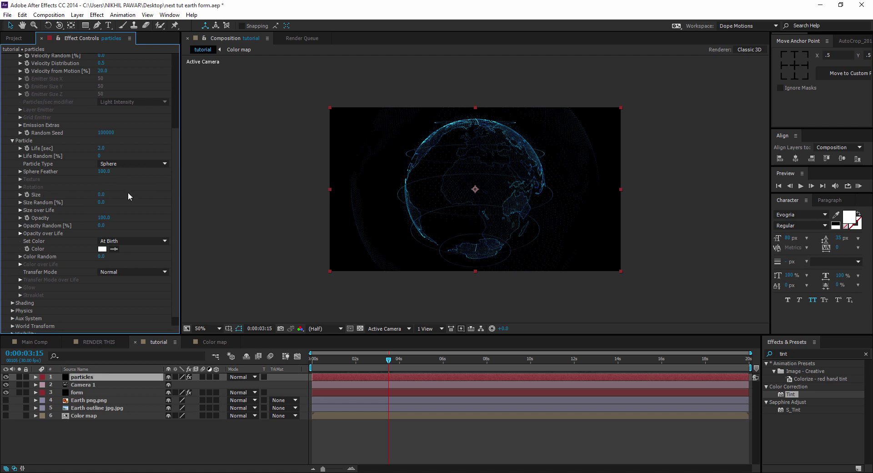
Make Particular's Aux System emit continuously at 100 particles per second.
scroll(36, 178, down, 1)
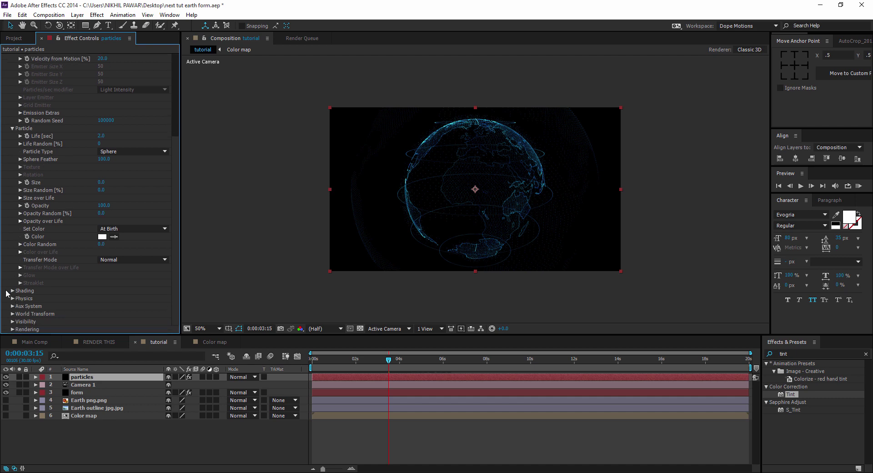
click(13, 307)
scroll(75, 205, down, 6)
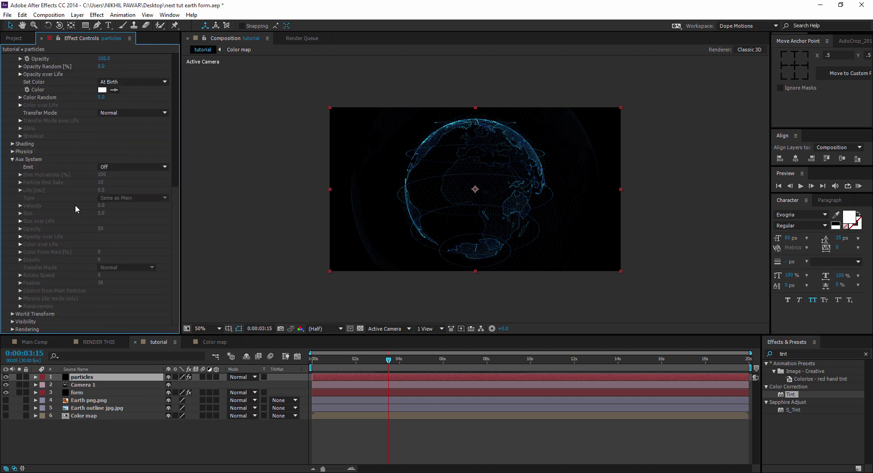
click(121, 167)
click(128, 196)
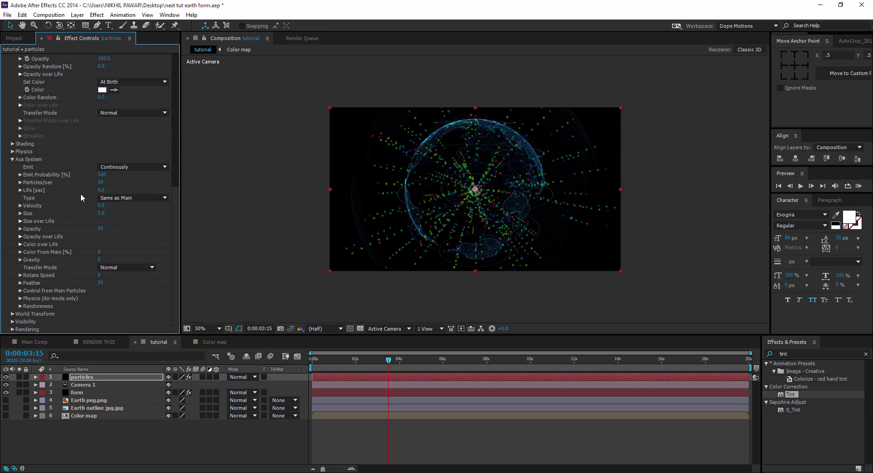
mouse_move(100, 184)
mouse_down()
mouse_move(498, 174)
mouse_move(94, 189)
mouse_up()
click(101, 182)
text(100)
key(Return)
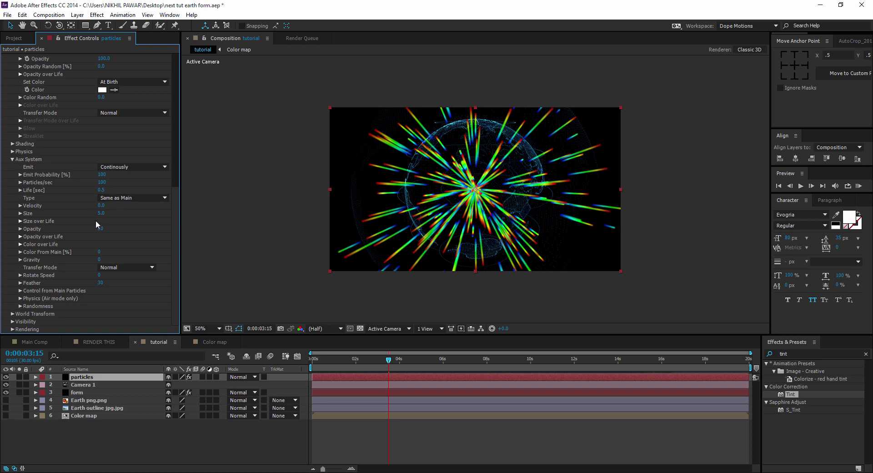
Set the aux particles' Size to 1 and their Opacity to 100.
click(100, 214)
key(Return)
click(101, 229)
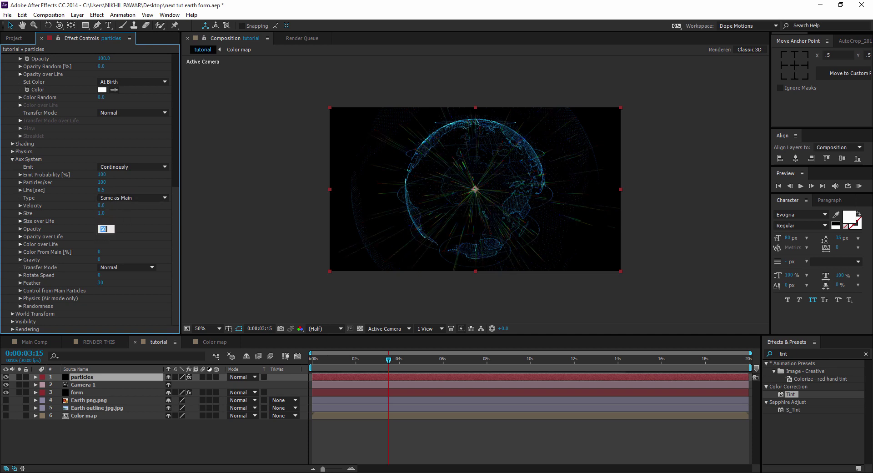
key(Return)
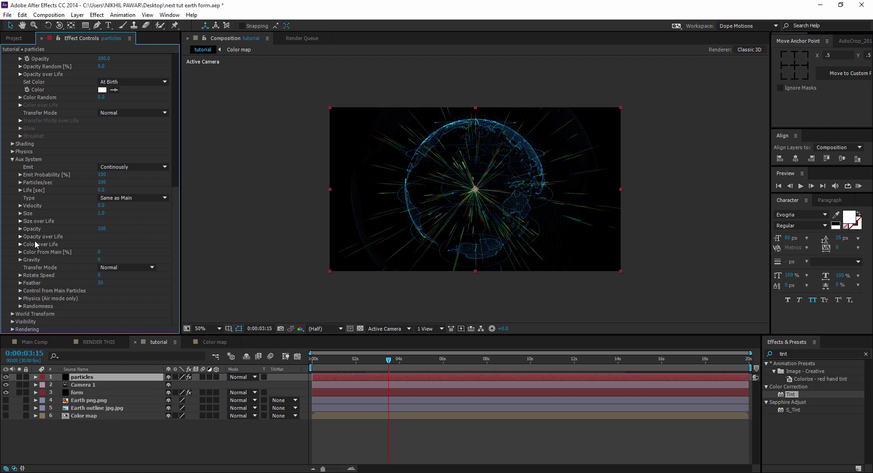
Apply the black-purple-white preset to the aux Color over Life gradient and move its white stop to the birth end, replacing black.
click(20, 245)
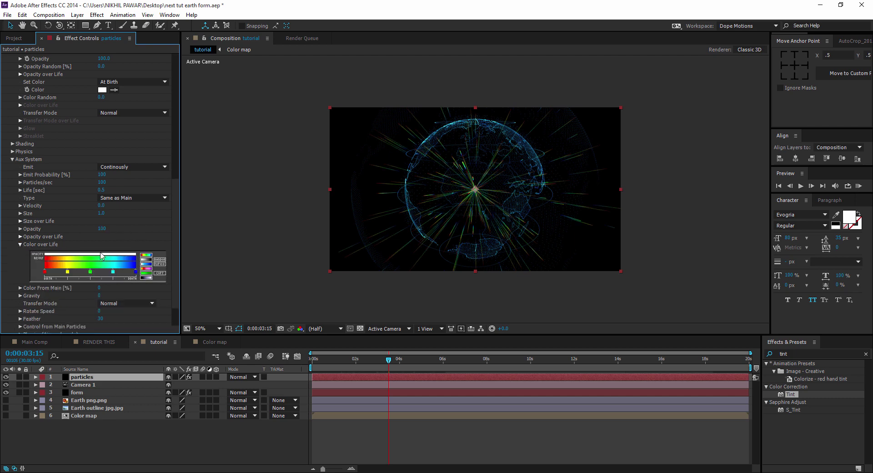
click(146, 277)
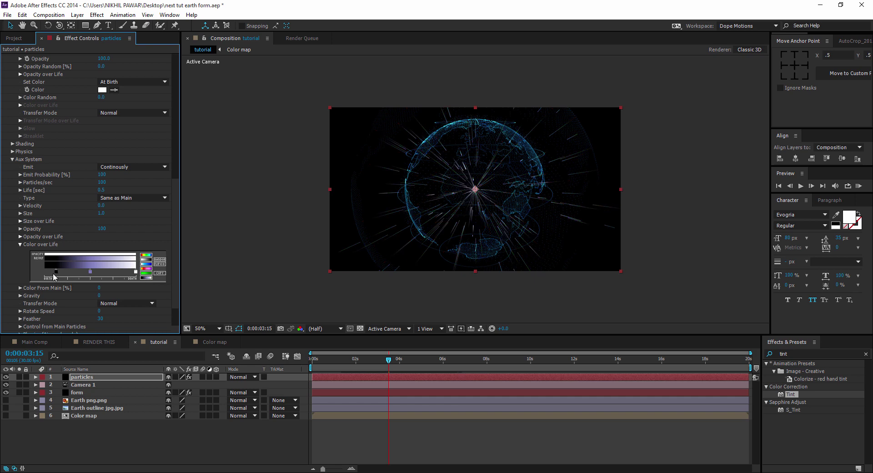
drag(57, 272, 29, 275)
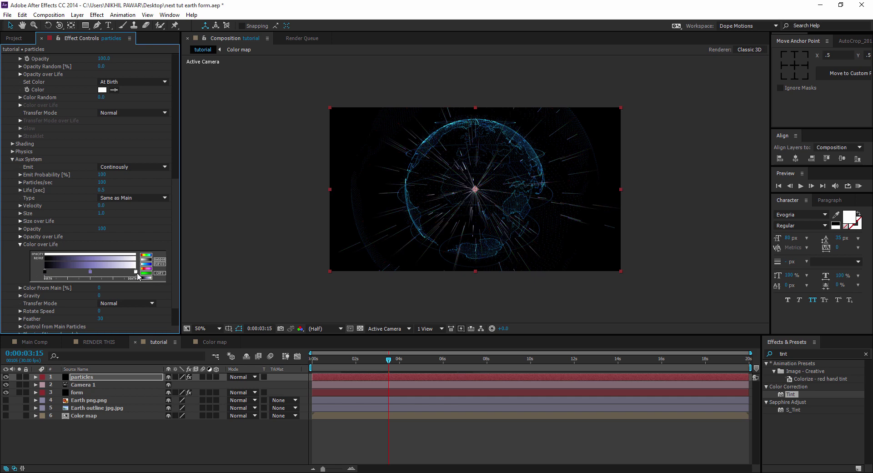
drag(136, 272, 37, 277)
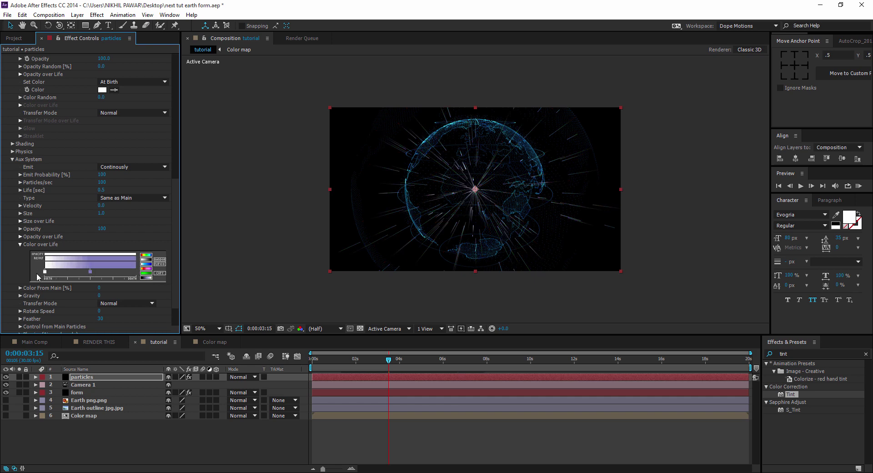
Change the purple stop of the aux Color over Life gradient to blue 2E88F6.
double_click(93, 271)
click(406, 350)
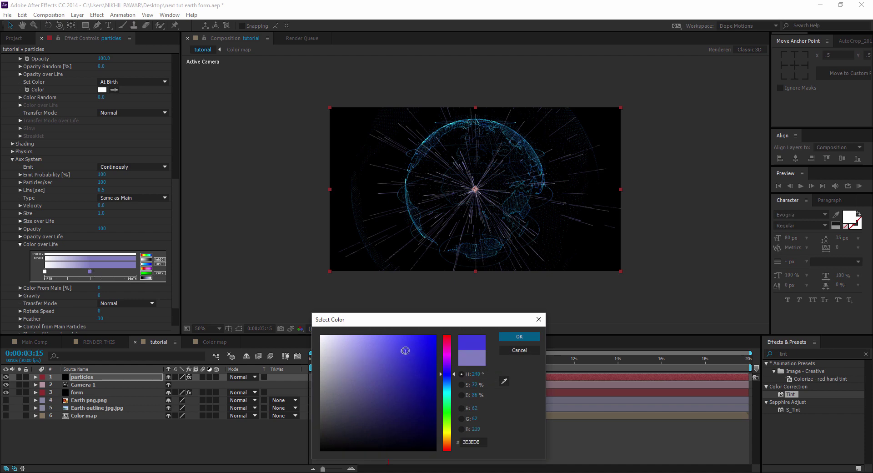
click(446, 382)
click(414, 340)
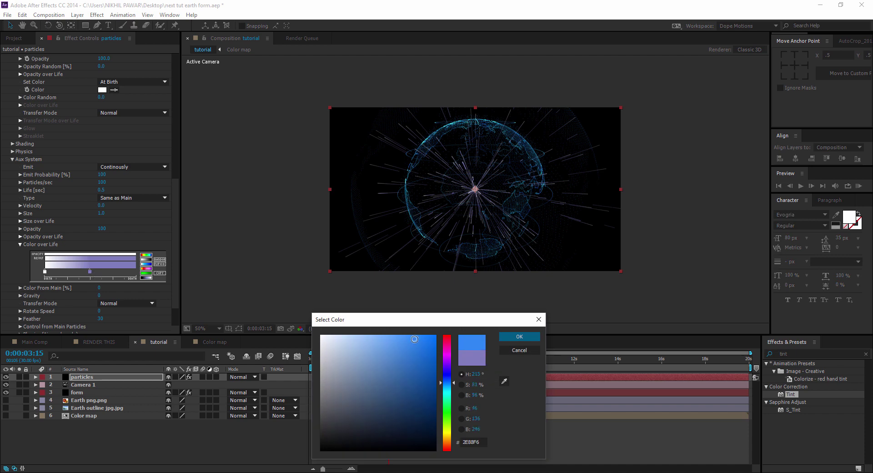
click(508, 339)
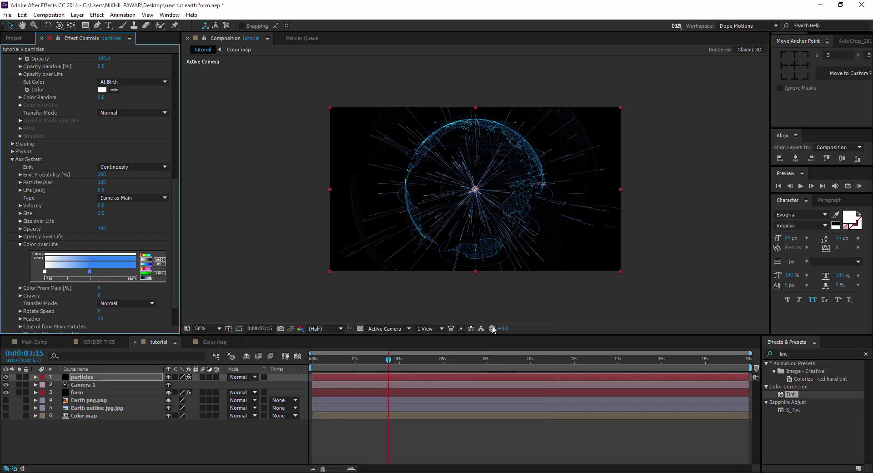
key(/)
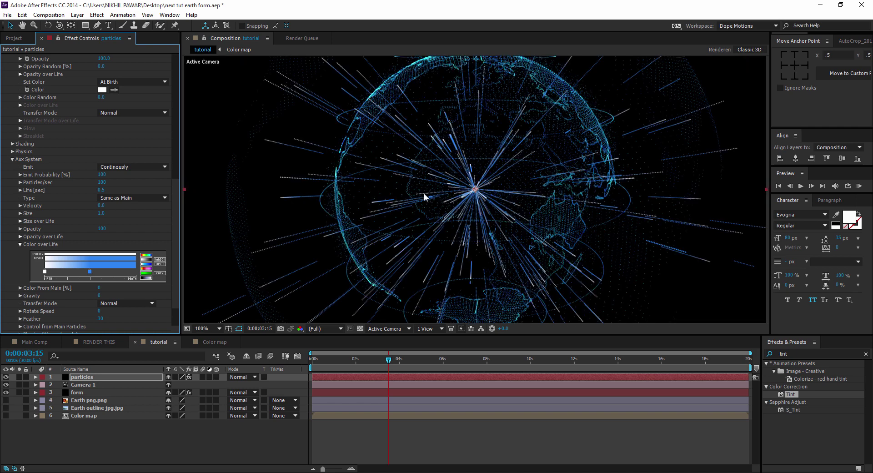
key(comma)
key(comma)
key(slash)
key(comma)
key(comma)
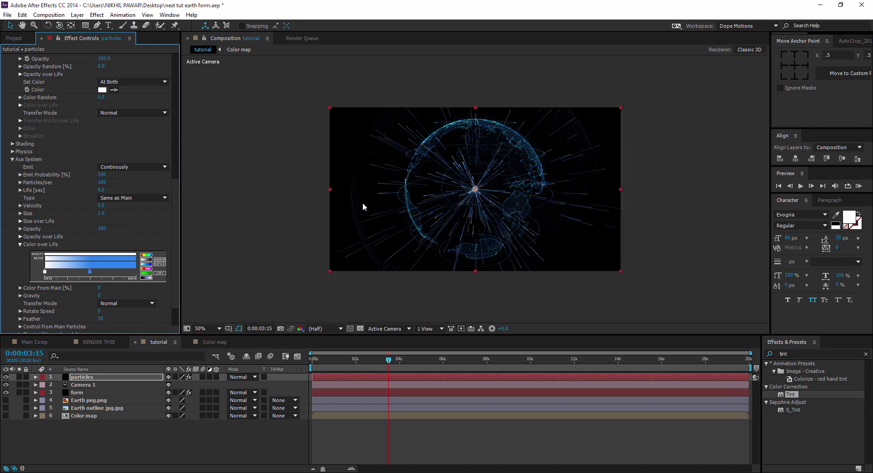
Apply the aux Opacity over Life preset that rises quickly to a peak after birth and fades out towards death.
click(20, 245)
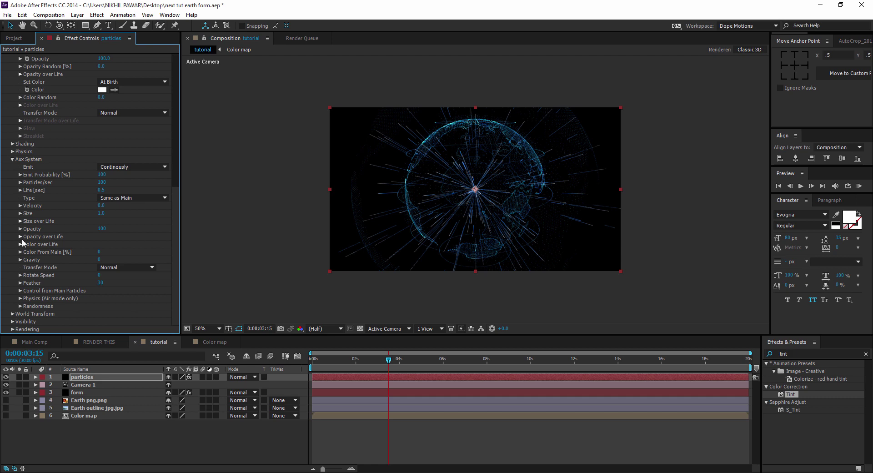
click(20, 237)
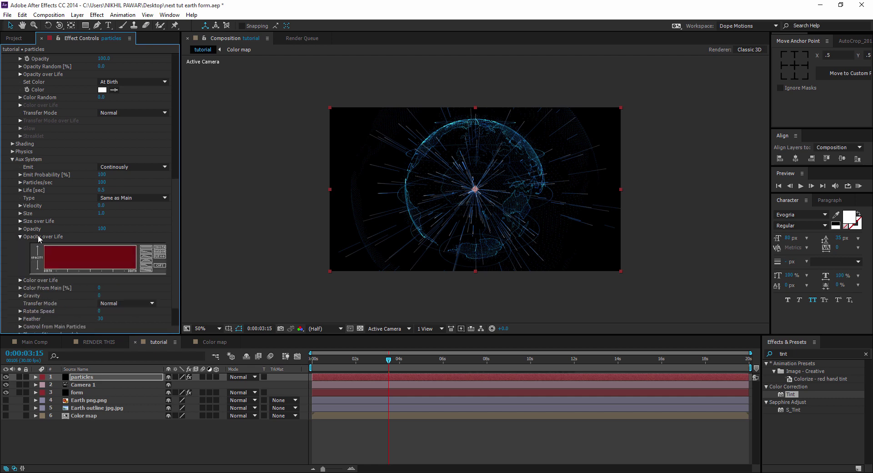
click(147, 257)
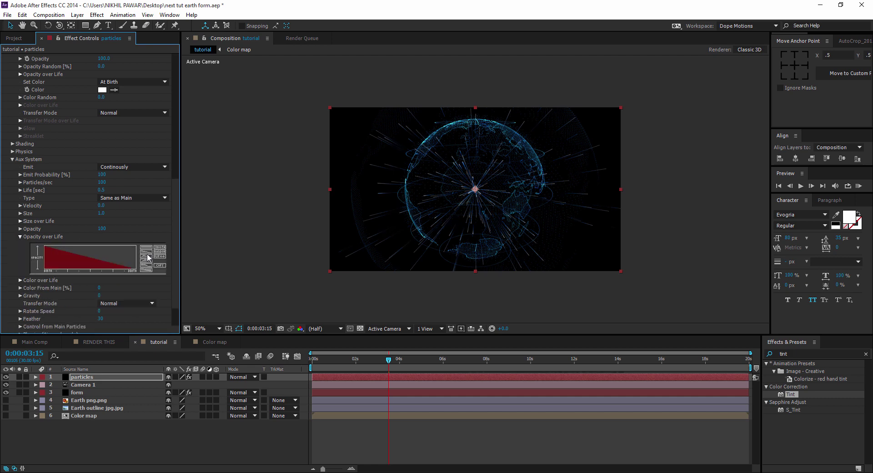
click(148, 258)
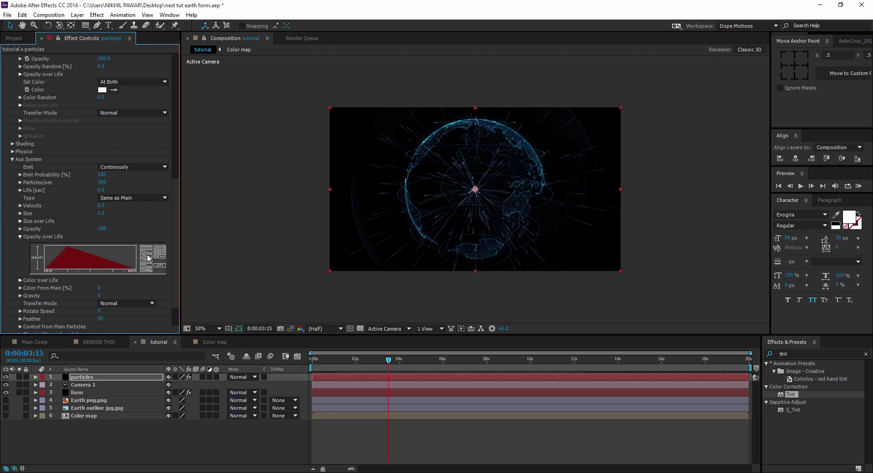
click(20, 237)
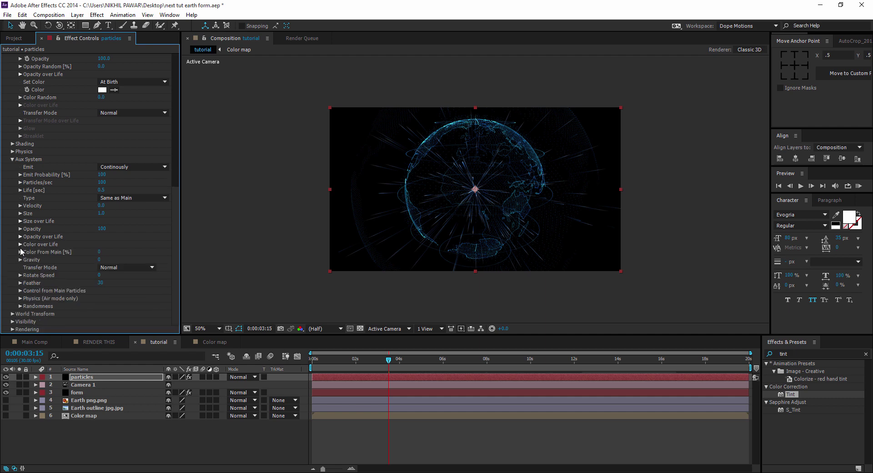
Shift the blue stop of the aux Color over Life gradient closer to birth and recolor it to 1173EC.
click(20, 244)
drag(90, 272, 75, 276)
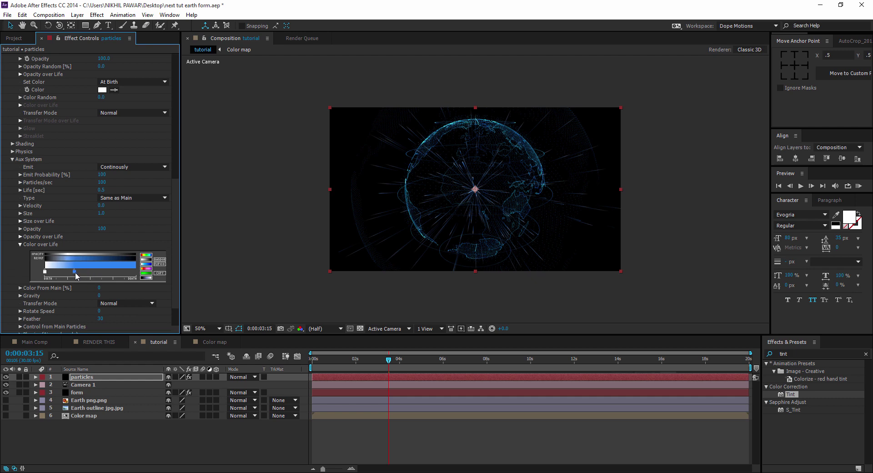
double_click(75, 272)
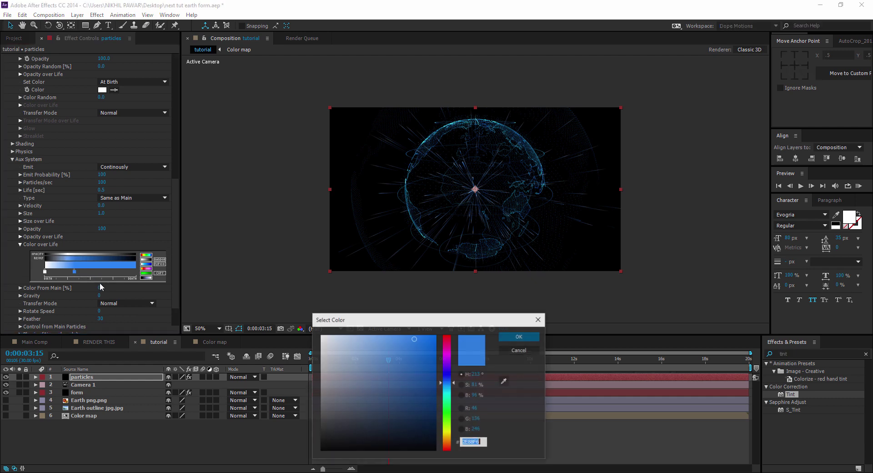
click(428, 341)
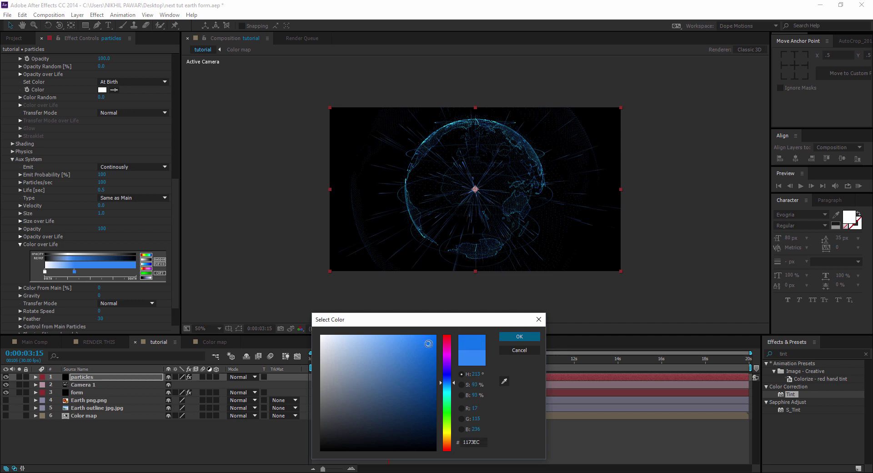
click(519, 337)
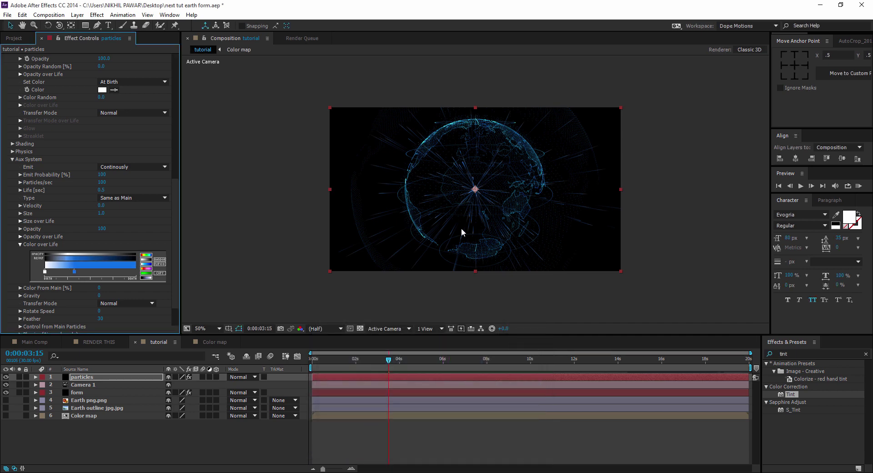
key(slash)
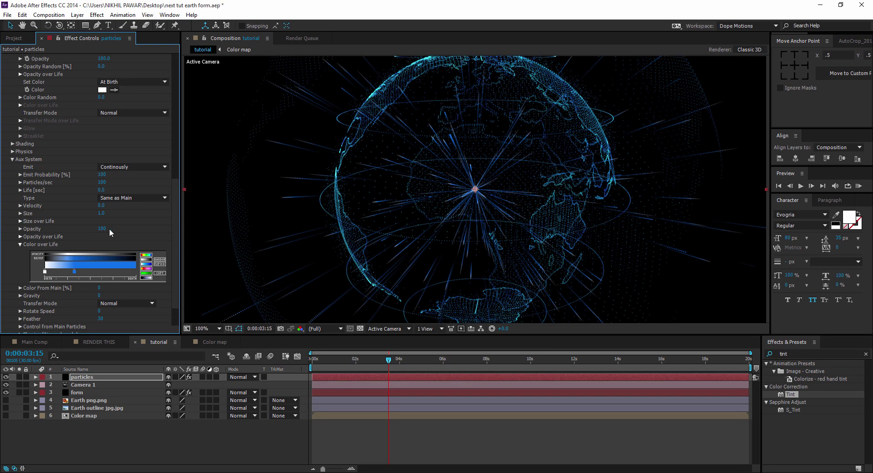
click(21, 244)
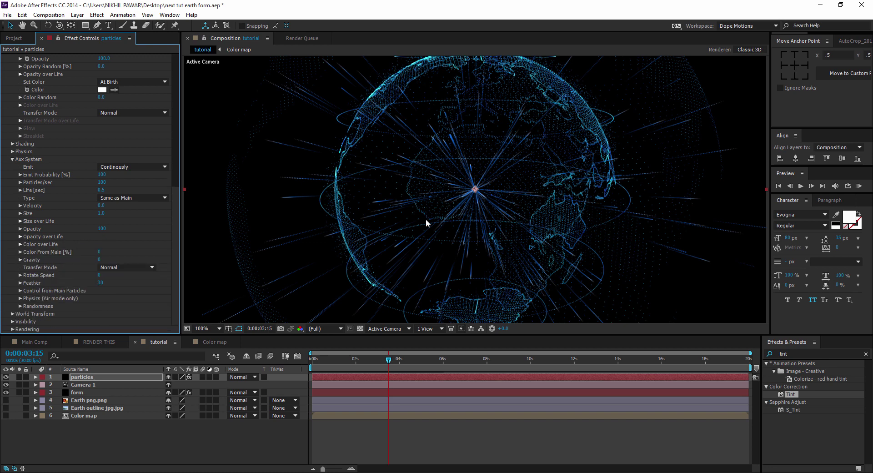
Set the aux particles' Start Emit to 54% of the main particles' life and check the streaks around 0:00:02:27.
key(comma)
key(comma)
mouse_move(388, 360)
mouse_down()
mouse_move(321, 362)
mouse_move(403, 364)
mouse_up()
click(371, 422)
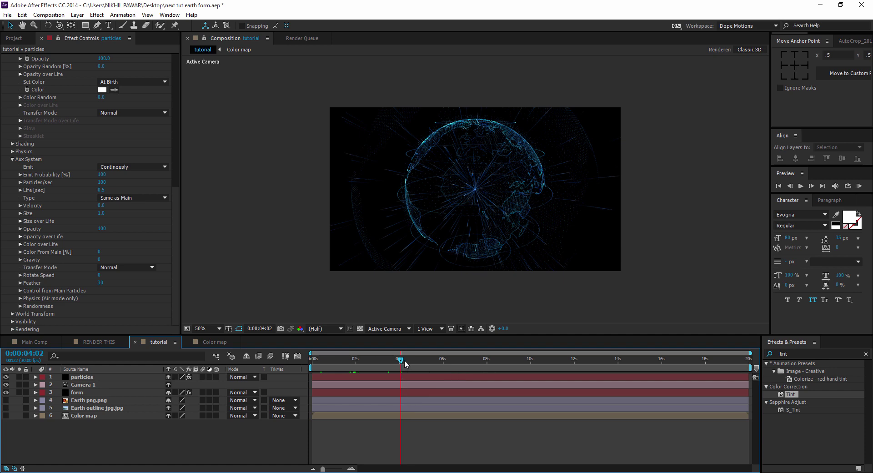
click(20, 291)
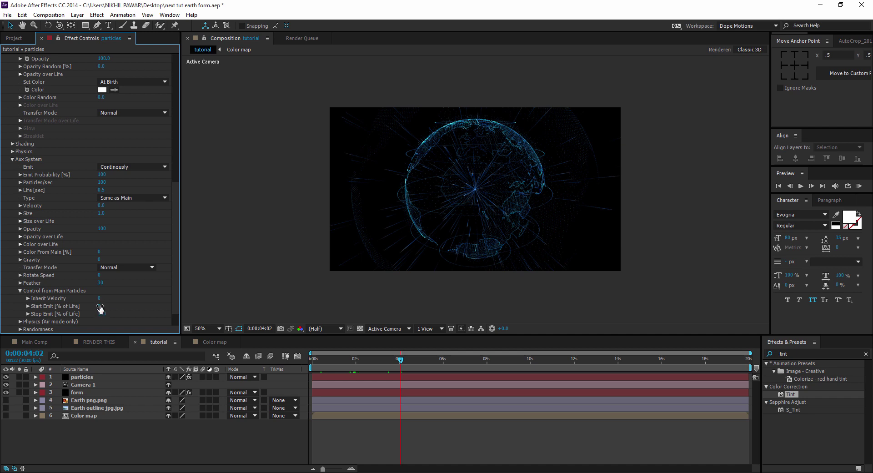
drag(102, 304, 108, 303)
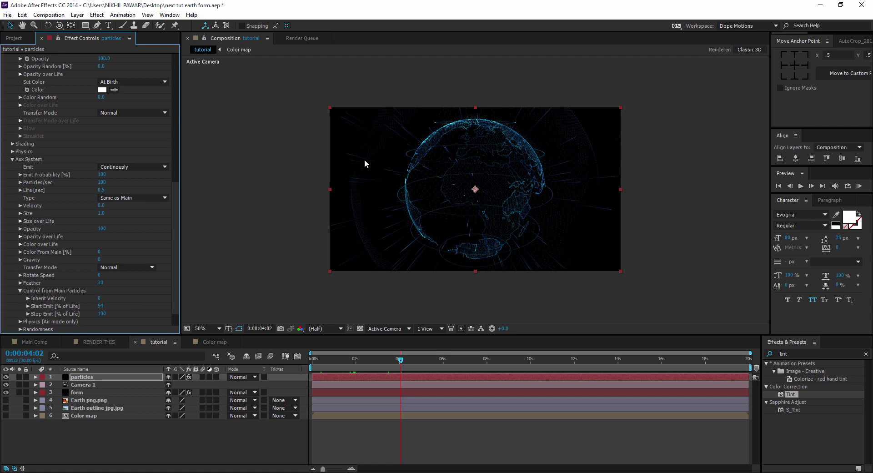
click(380, 359)
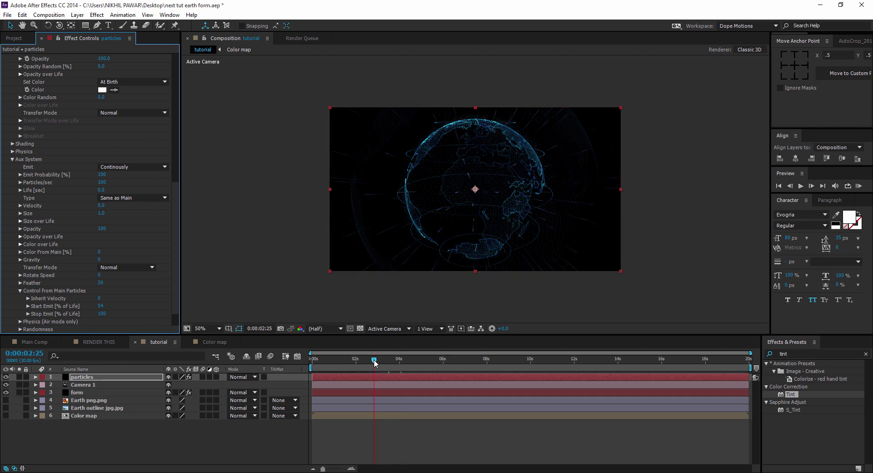
mouse_move(375, 363)
mouse_down()
mouse_move(335, 374)
mouse_move(376, 368)
mouse_up()
Set Camera 1's Aperture to 70 pixels and its Blur Level to 250%, with Depth of Field on.
click(79, 396)
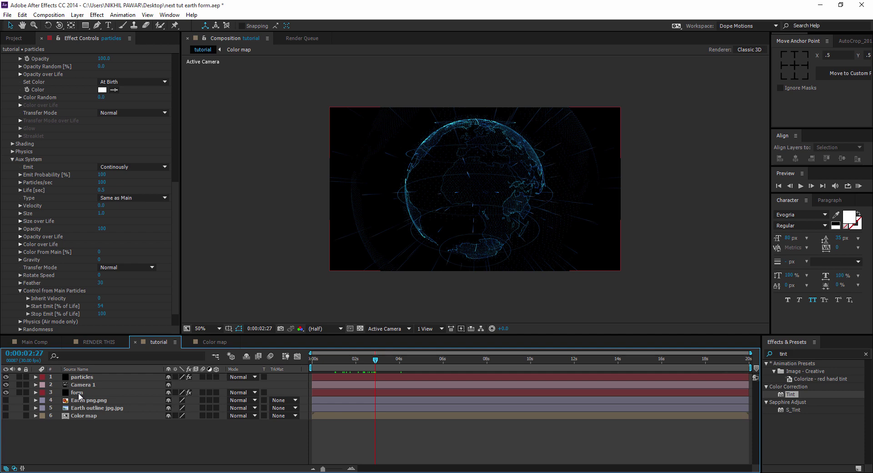
click(90, 384)
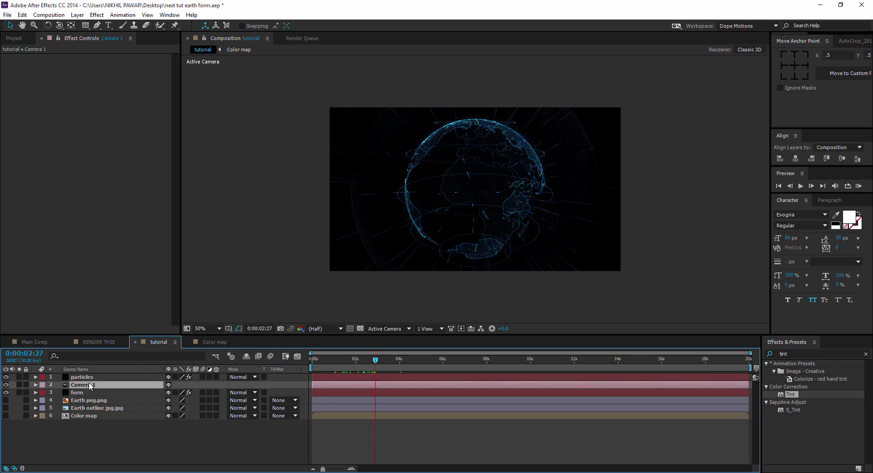
key(a)
key(a)
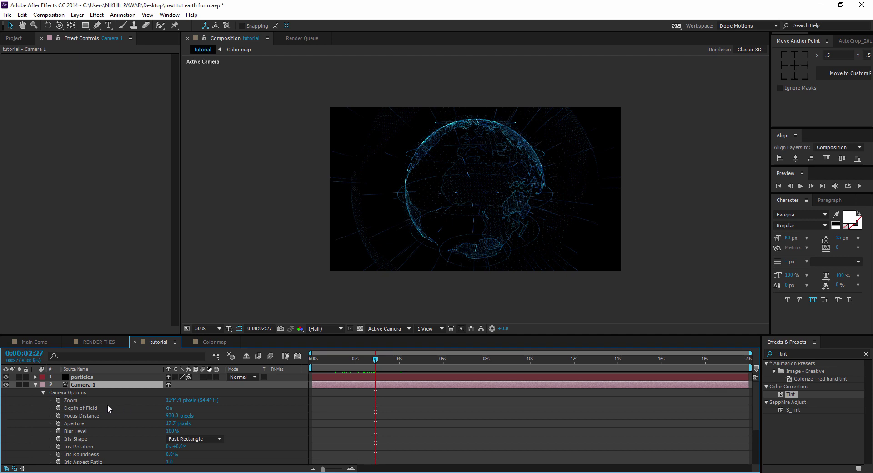
click(170, 408)
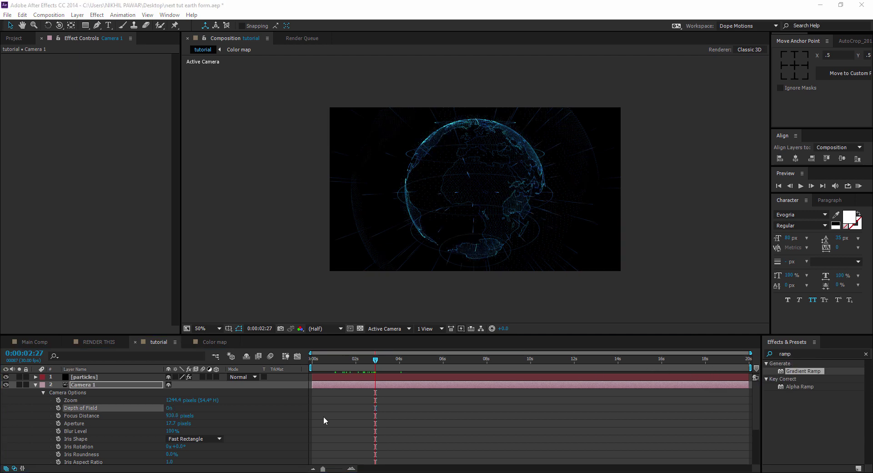
click(171, 422)
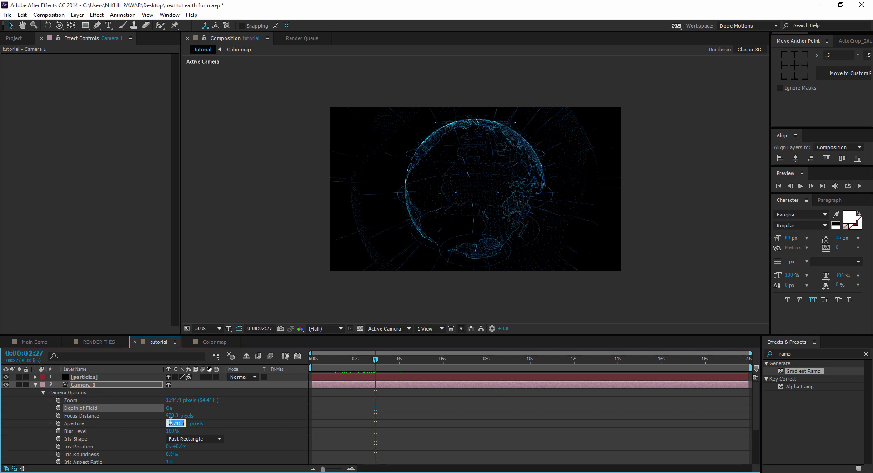
text(70)
click(231, 408)
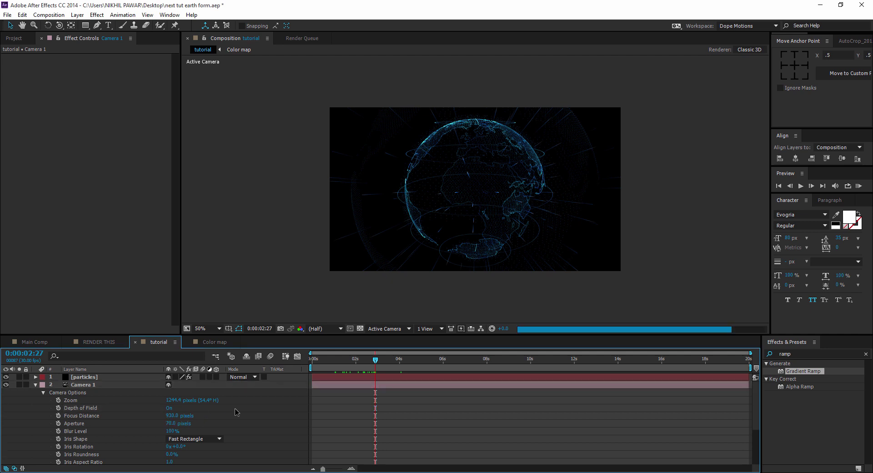
click(171, 430)
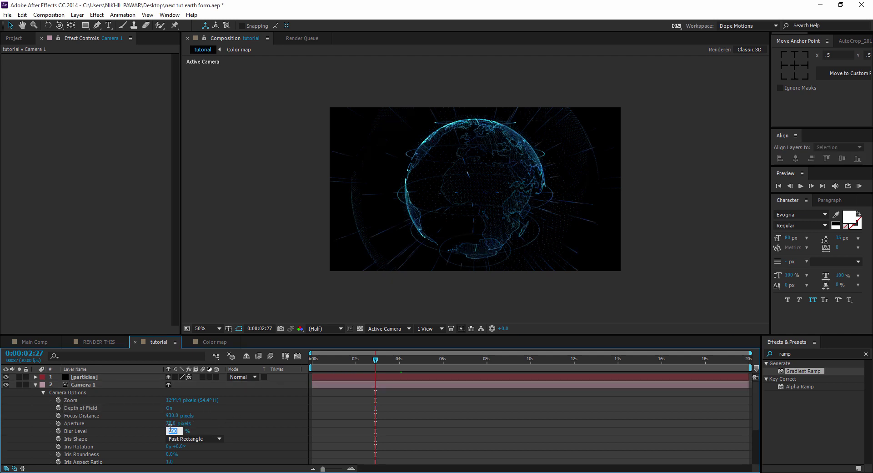
text(250)
click(238, 415)
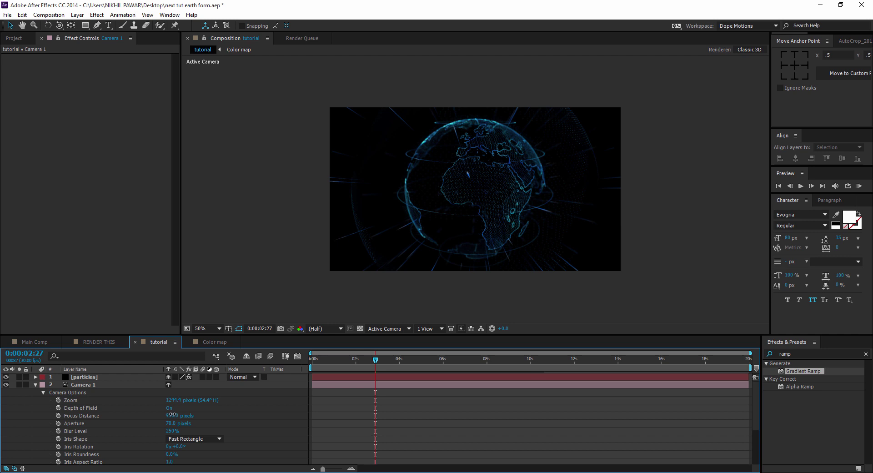
Reduce Camera 1's Focus Distance to 906 pixels and inspect the focused globe enlarged.
mouse_move(172, 414)
mouse_down()
mouse_move(189, 413)
mouse_move(168, 419)
mouse_up()
click(504, 195)
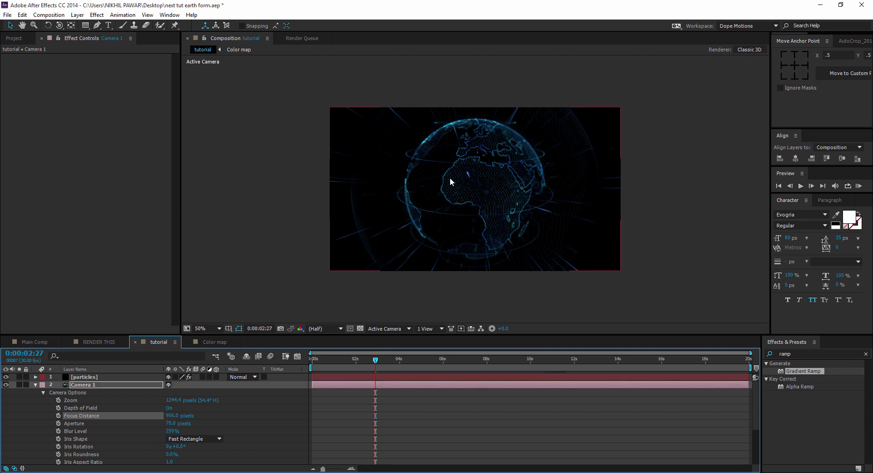
scroll(466, 171, up, 2)
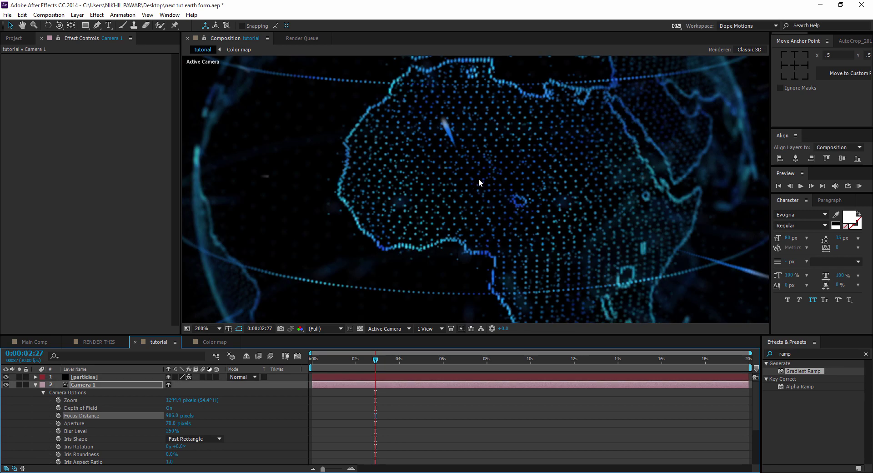
key(grave)
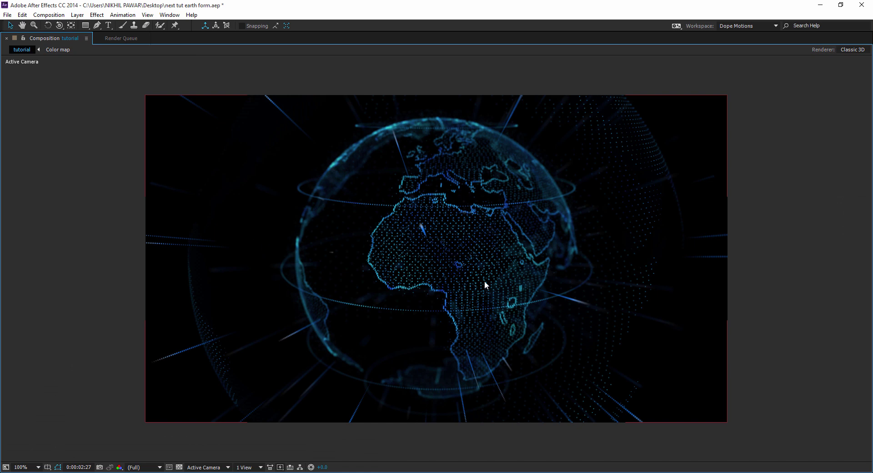
key(grave)
scroll(425, 231, down, 2)
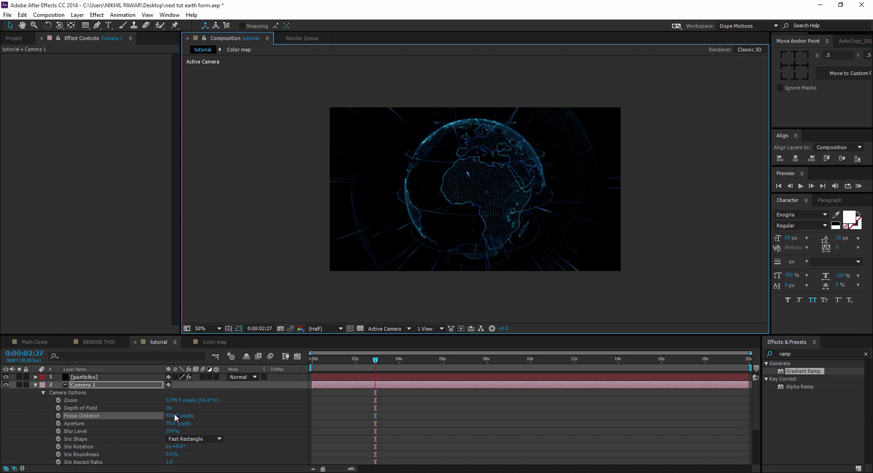
Review the finished globe animation in the RENDER THIS composition at 0:00:07:10, 0:00:01:27 and 0:00:06:05.
click(89, 345)
click(446, 358)
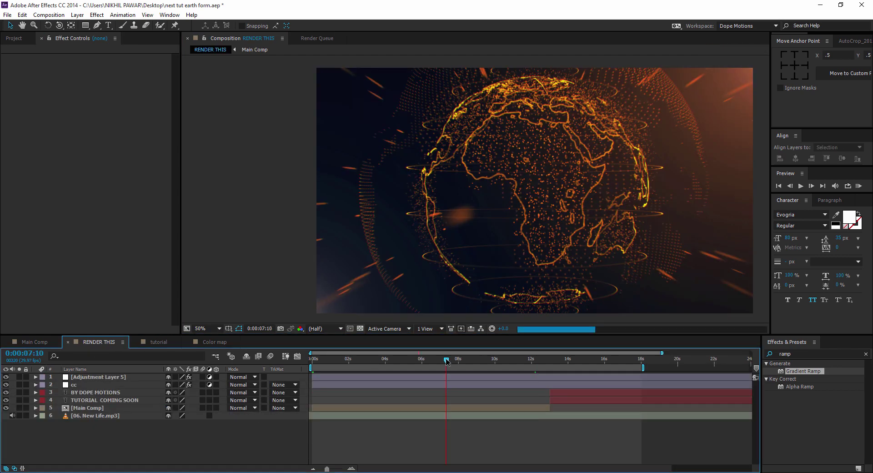
click(345, 362)
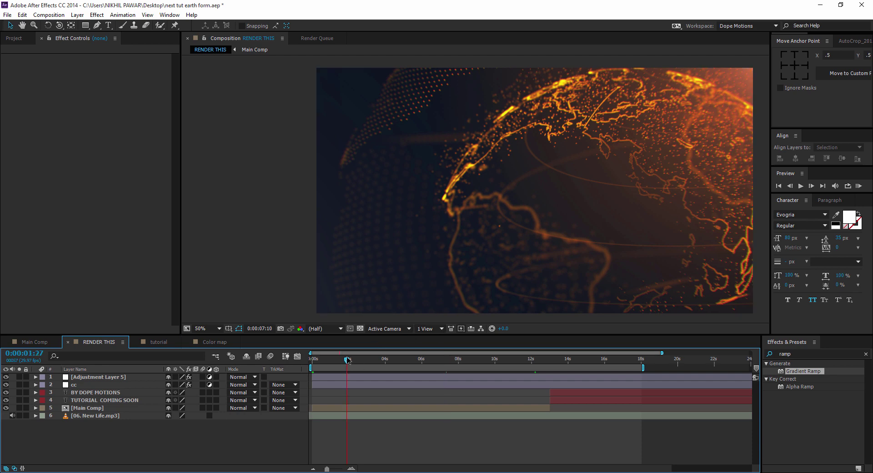
click(425, 360)
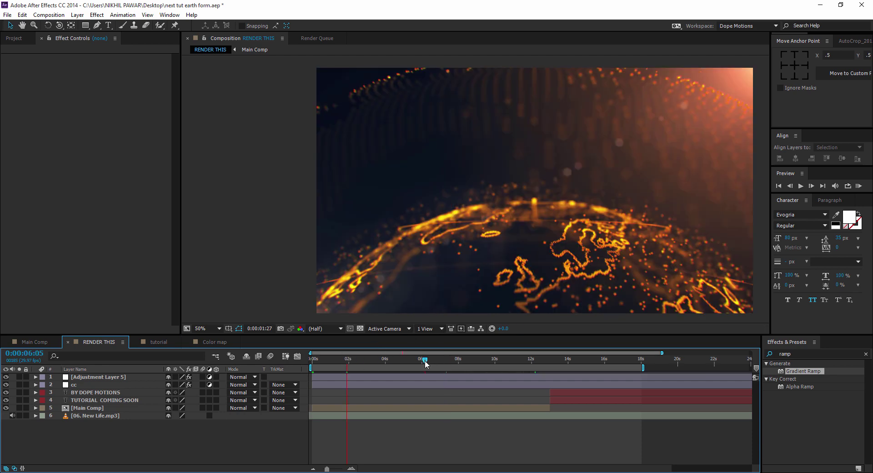
Review the RENDER THIS animation at 0:00:07:19 and 0:00:11:01 and return to the tutorial composition.
click(454, 360)
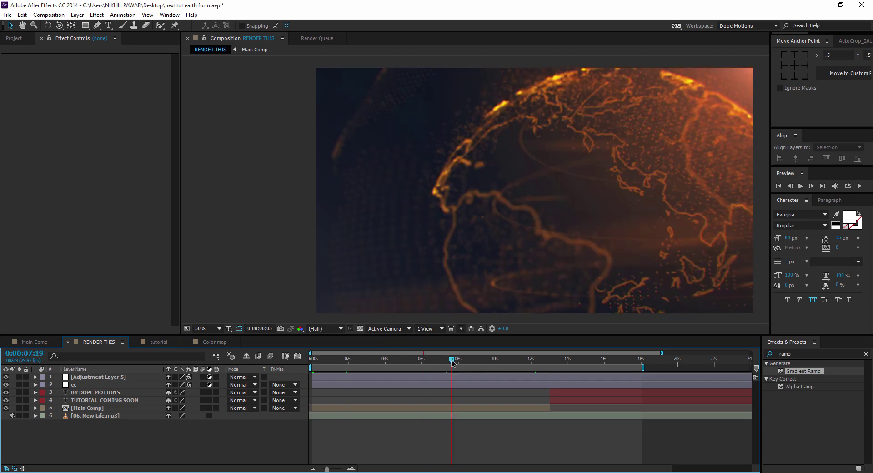
click(514, 361)
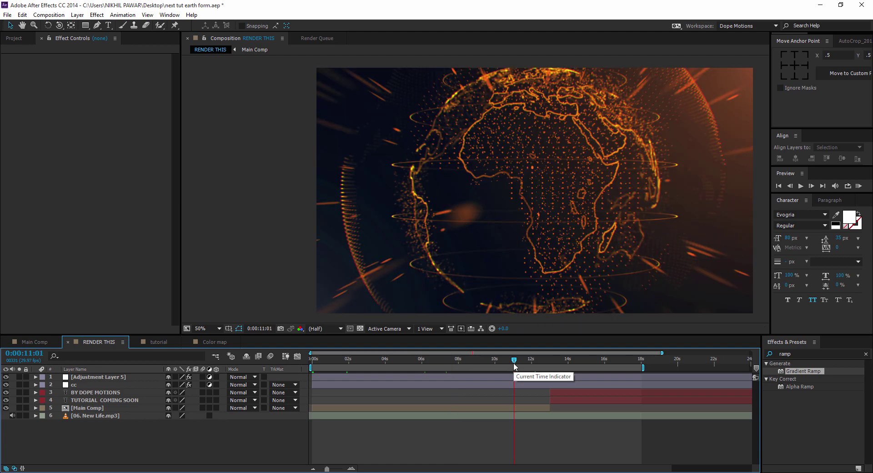
click(169, 339)
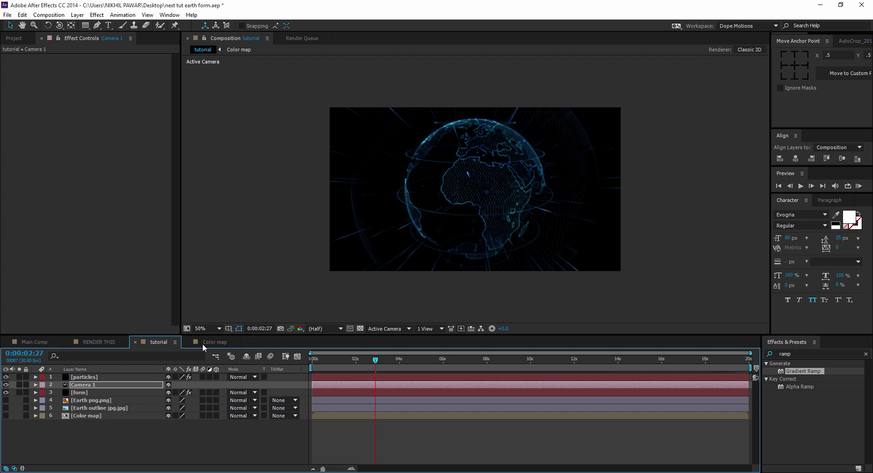
Add a new adjustment layer above the other layers in the tutorial composition.
click(102, 425)
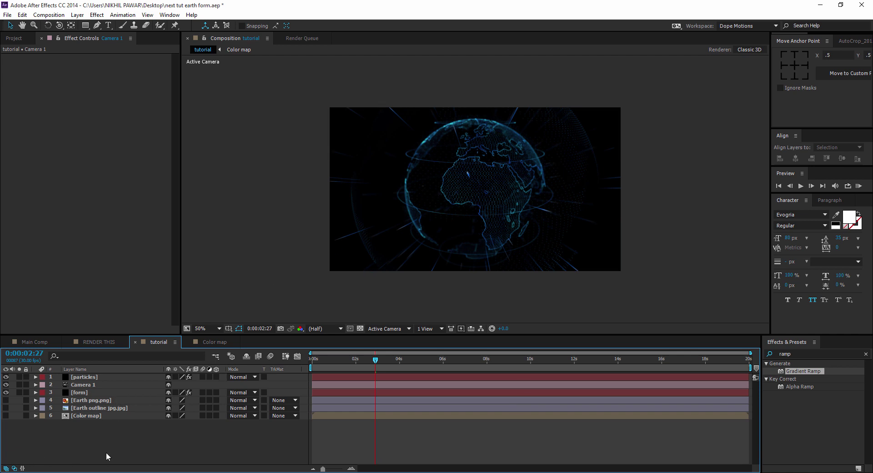
right_click(119, 435)
mouse_move(180, 340)
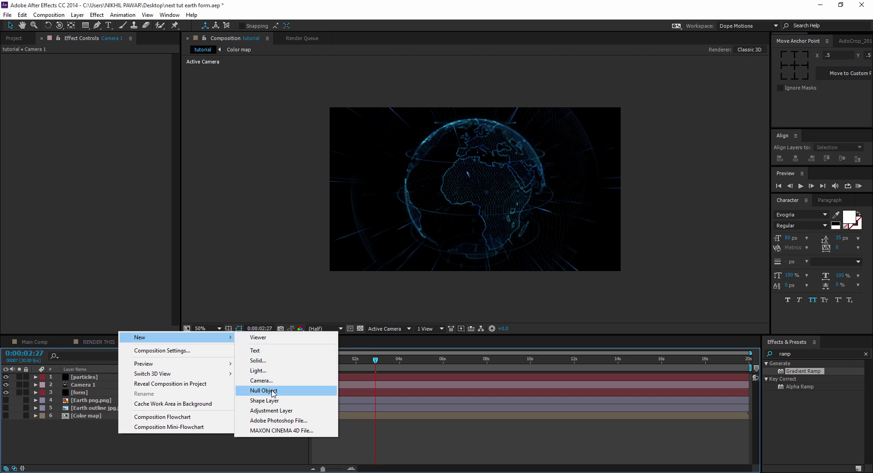
click(273, 410)
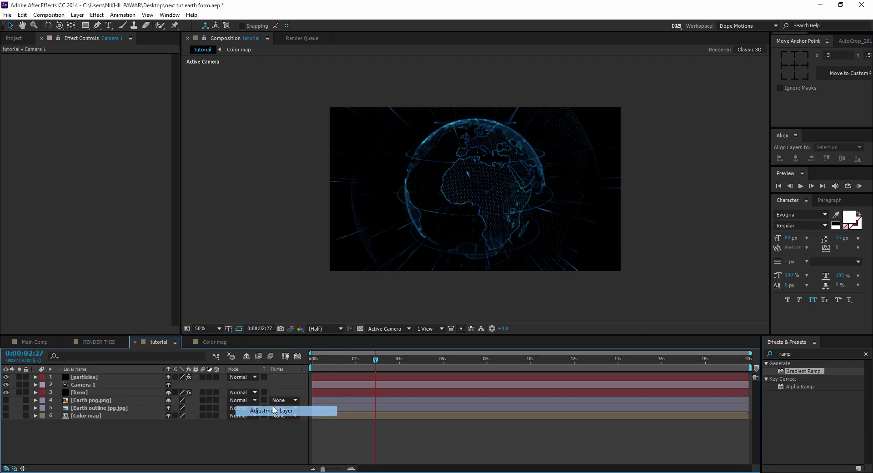
Apply the Magic Bullet Looks effect to the new adjustment layer and open its look editor.
click(98, 15)
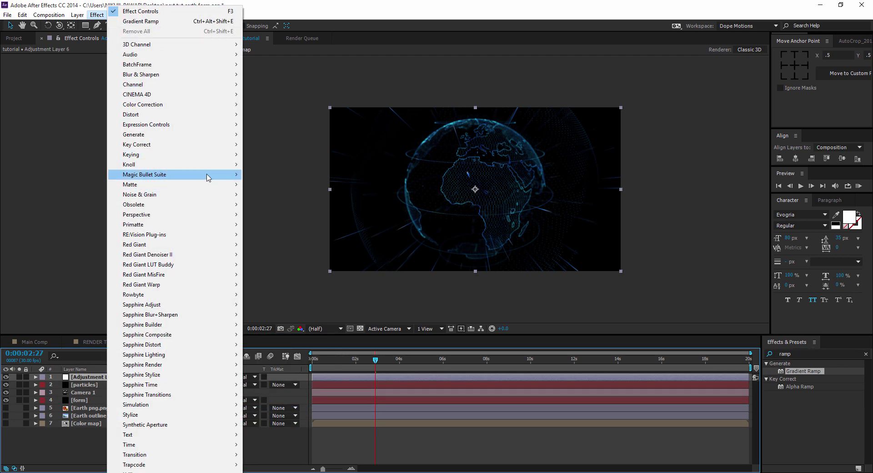
mouse_move(211, 177)
click(273, 204)
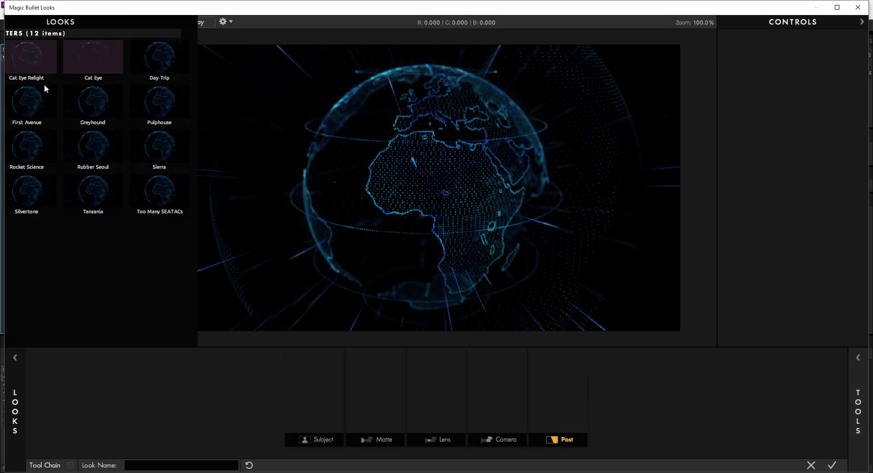
Preview looks from the Filters category on the globe, including Rubber Seoul and Day Trip.
click(88, 137)
click(173, 143)
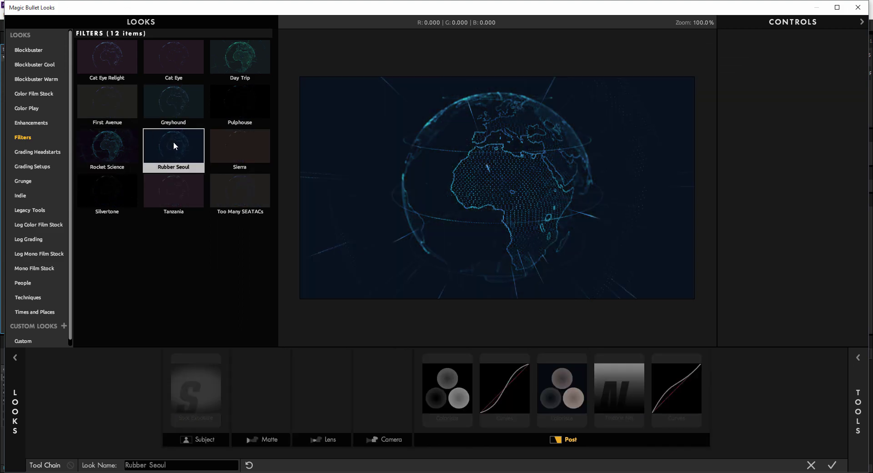
click(179, 110)
click(237, 62)
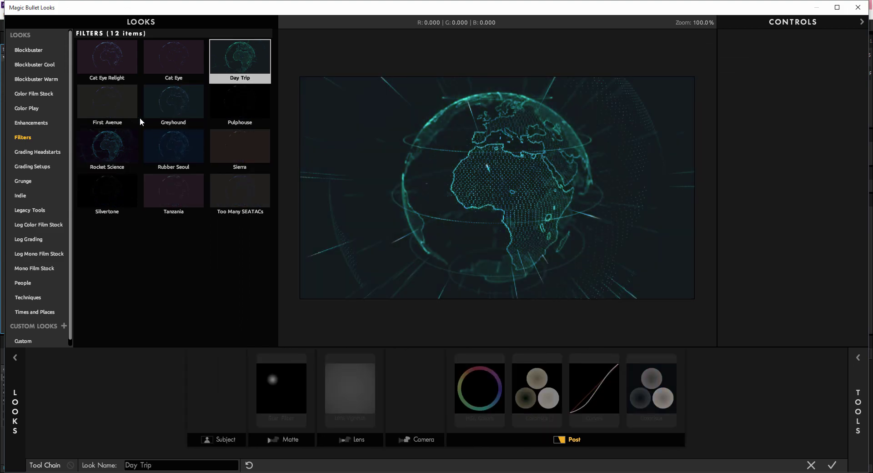
click(121, 146)
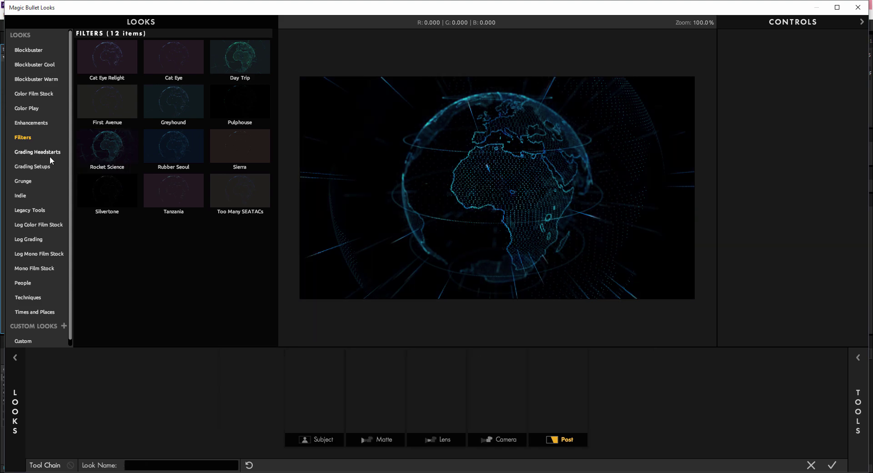
click(159, 169)
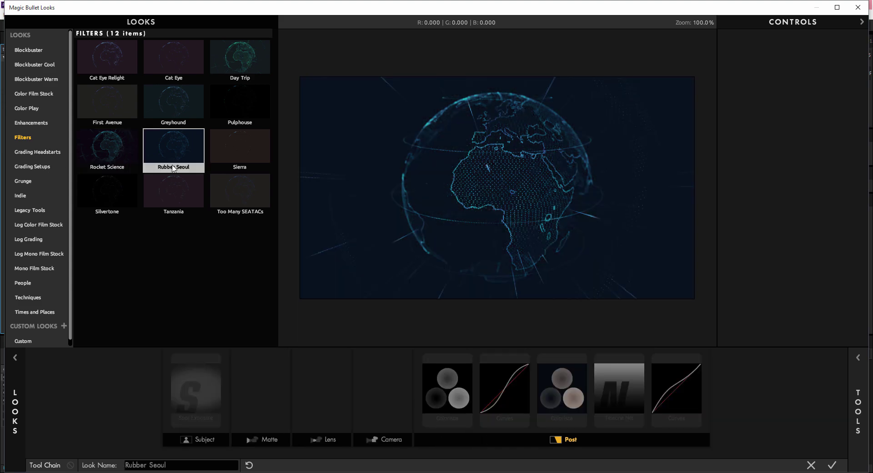
click(153, 62)
click(241, 69)
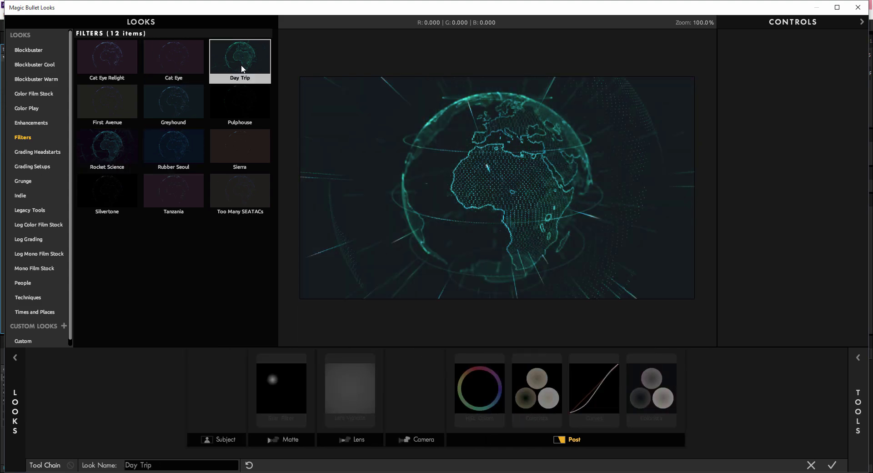
click(140, 57)
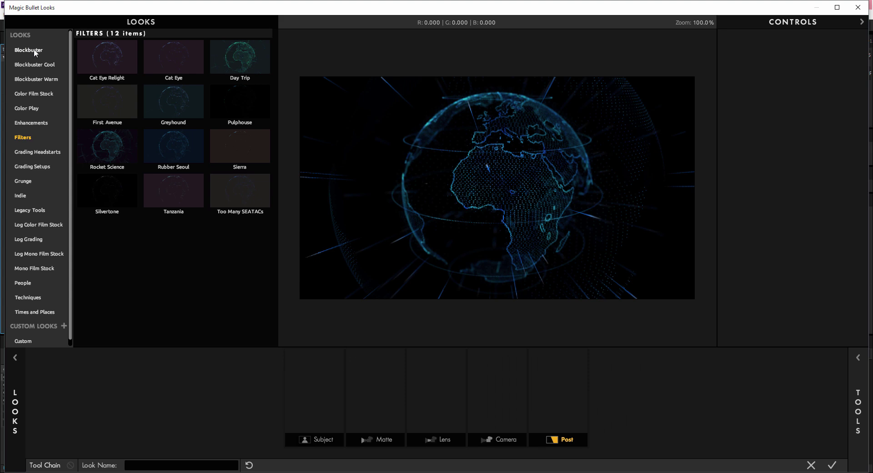
Compare the Blockbuster looks, including Classic Tension, Chronometer, Frontage and Thames, and apply the Wormhole look to the adjustment layer.
click(36, 53)
click(177, 100)
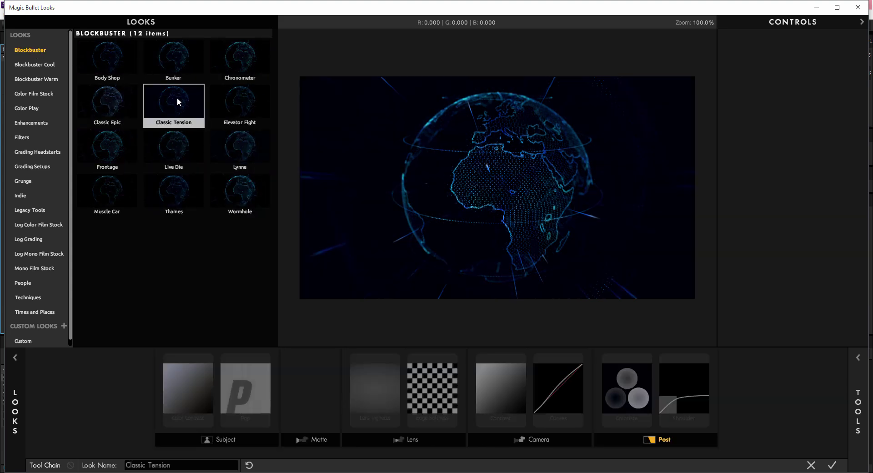
click(230, 102)
click(247, 63)
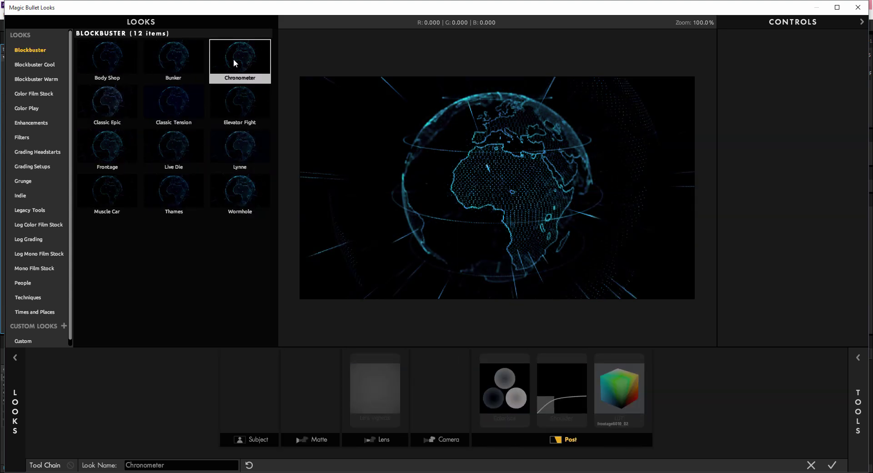
click(178, 53)
click(114, 57)
click(110, 132)
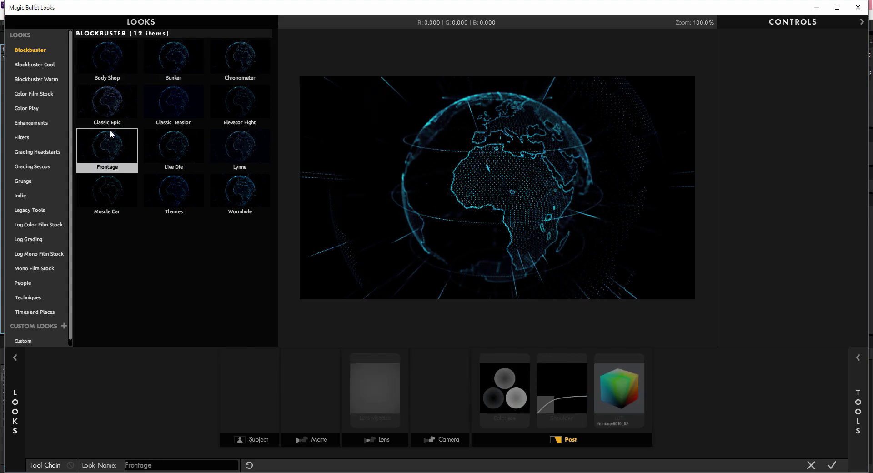
click(109, 191)
click(177, 194)
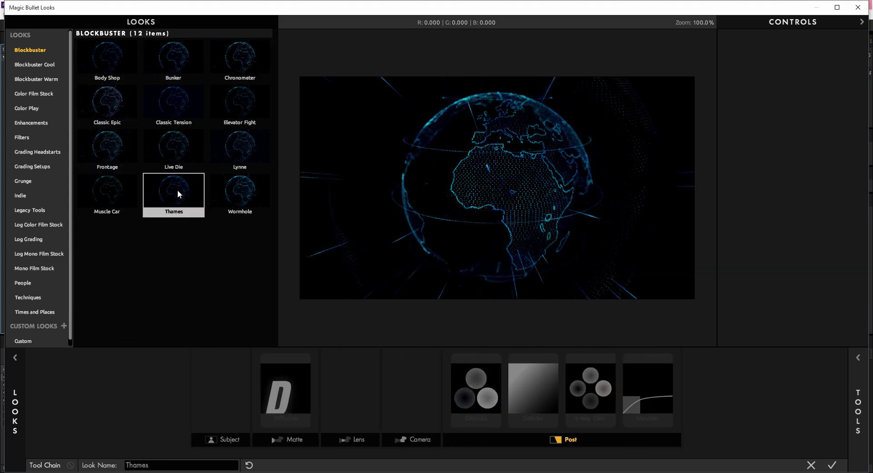
click(235, 186)
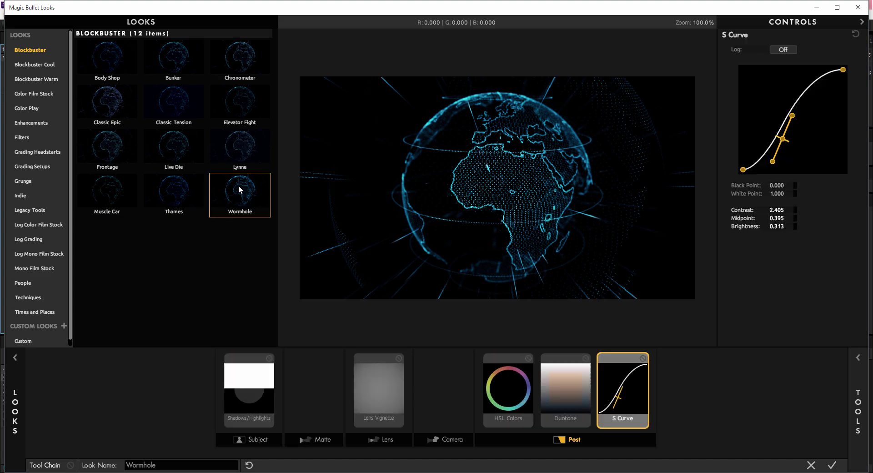
click(831, 464)
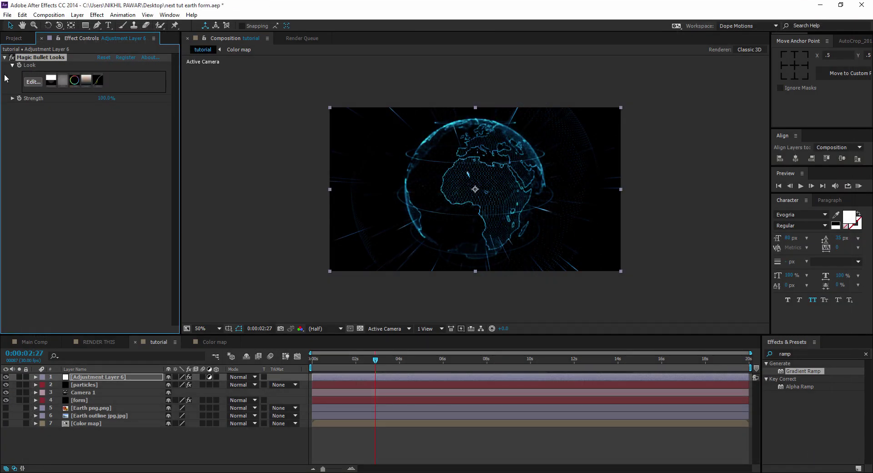
Compare the globe with Magic Bullet Looks turned off and on, leaving the effect enabled.
click(92, 378)
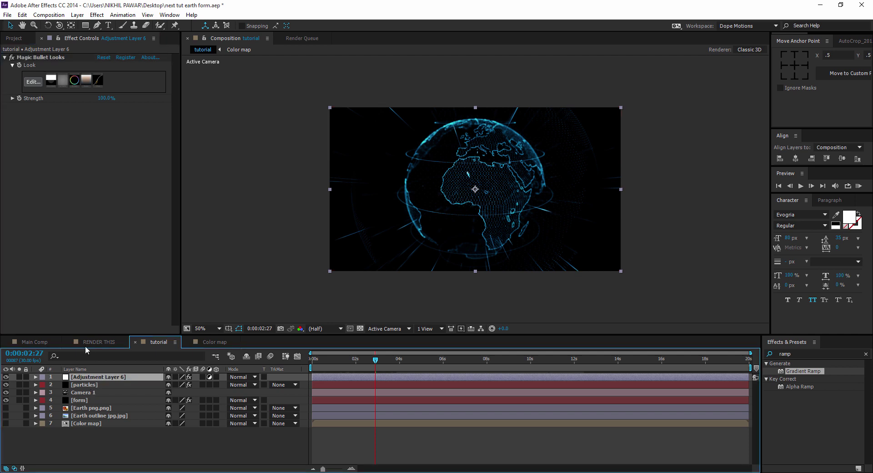
click(11, 57)
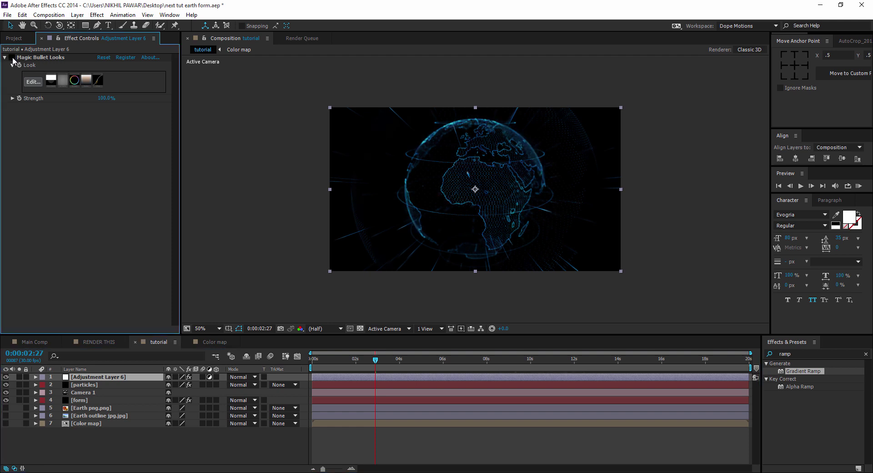
click(11, 58)
click(11, 57)
click(11, 57)
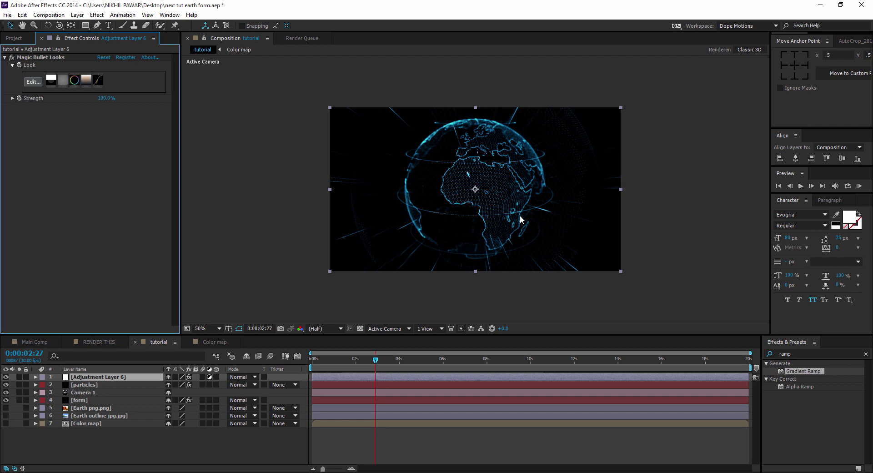
Inspect the graded globe at 100% magnification, return to 50%, and deselect the adjustment layer.
key(slash)
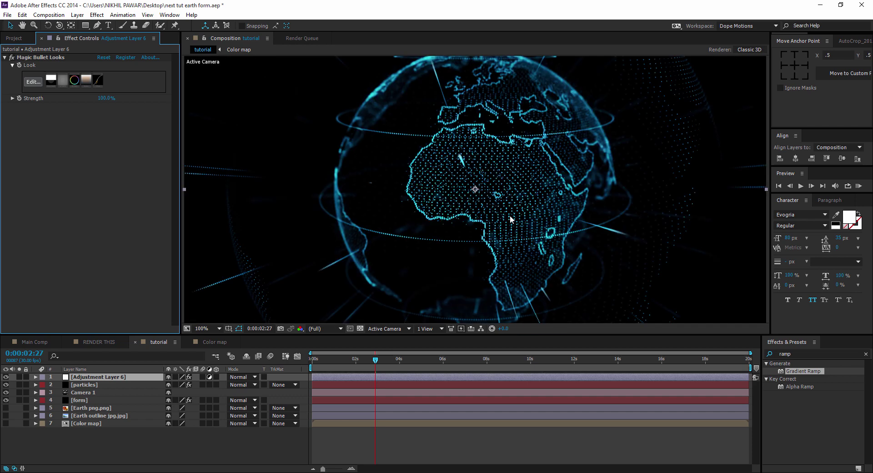
key(comma)
click(690, 225)
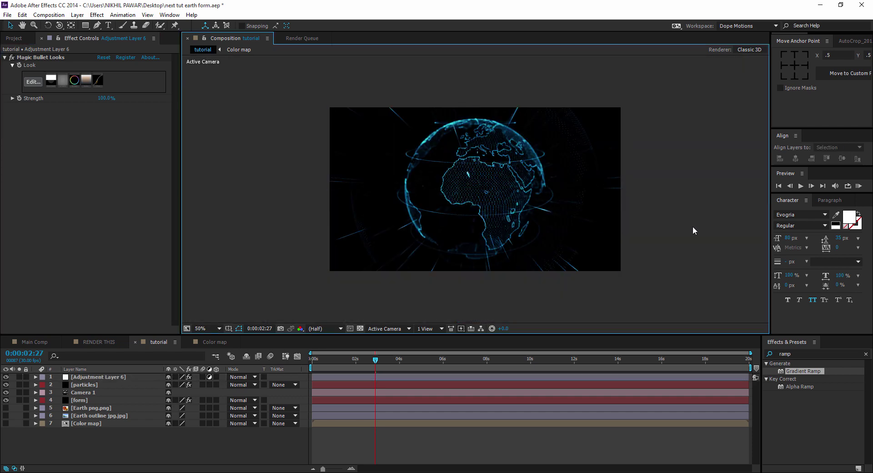